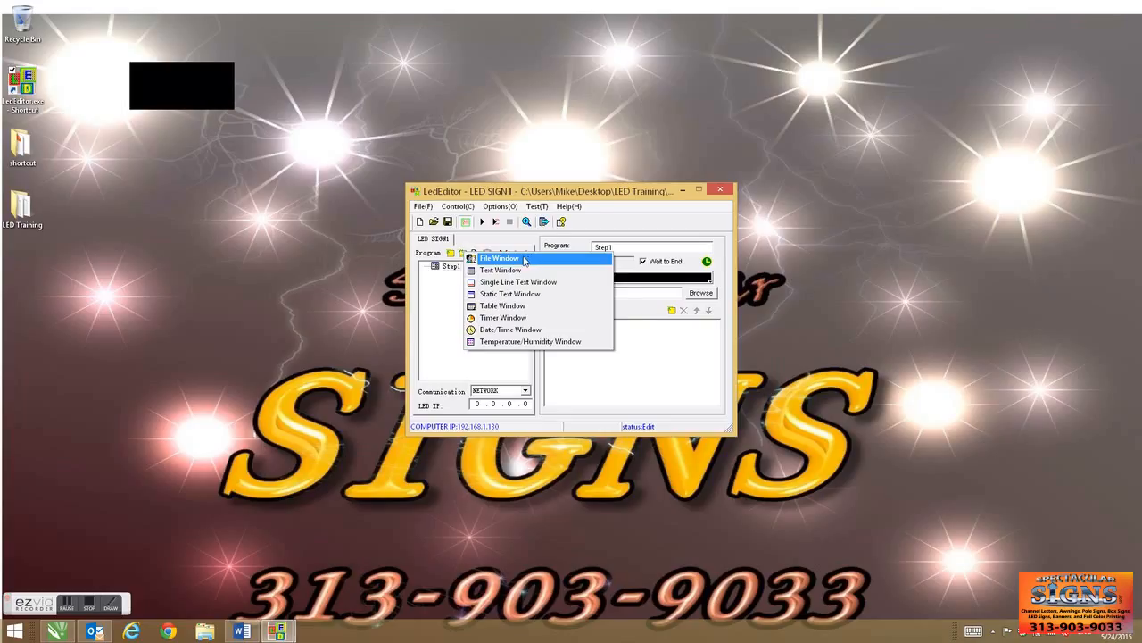
Add a File Window to Step1 and move it around inside the sign preview.
click(523, 258)
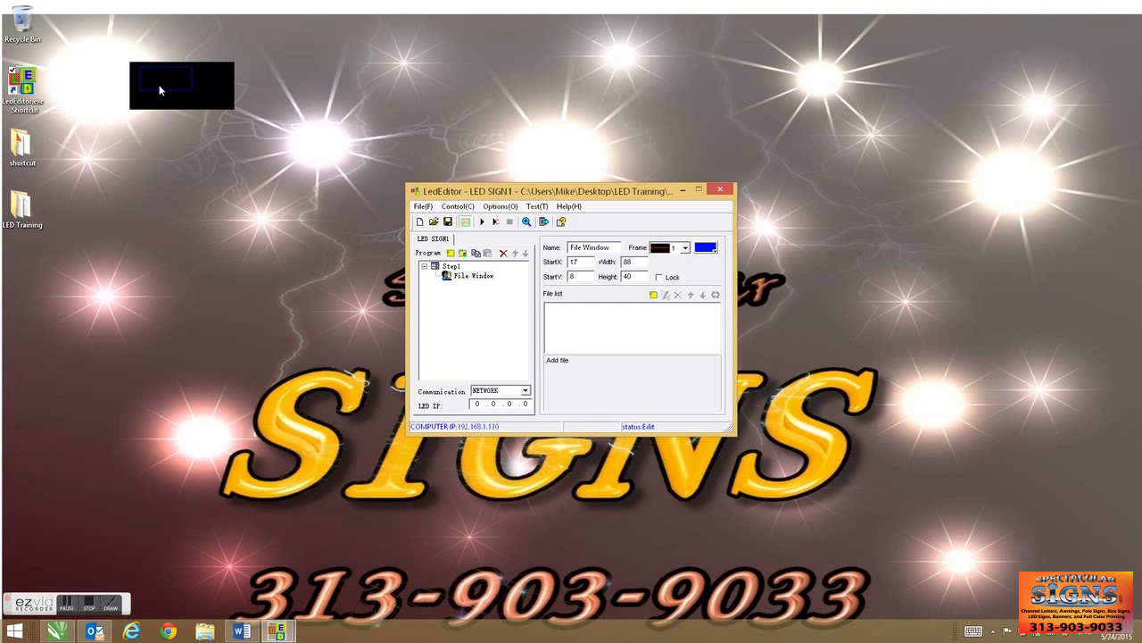
mouse_move(171, 84)
mouse_down()
mouse_move(212, 92)
mouse_move(173, 95)
mouse_move(161, 77)
mouse_up()
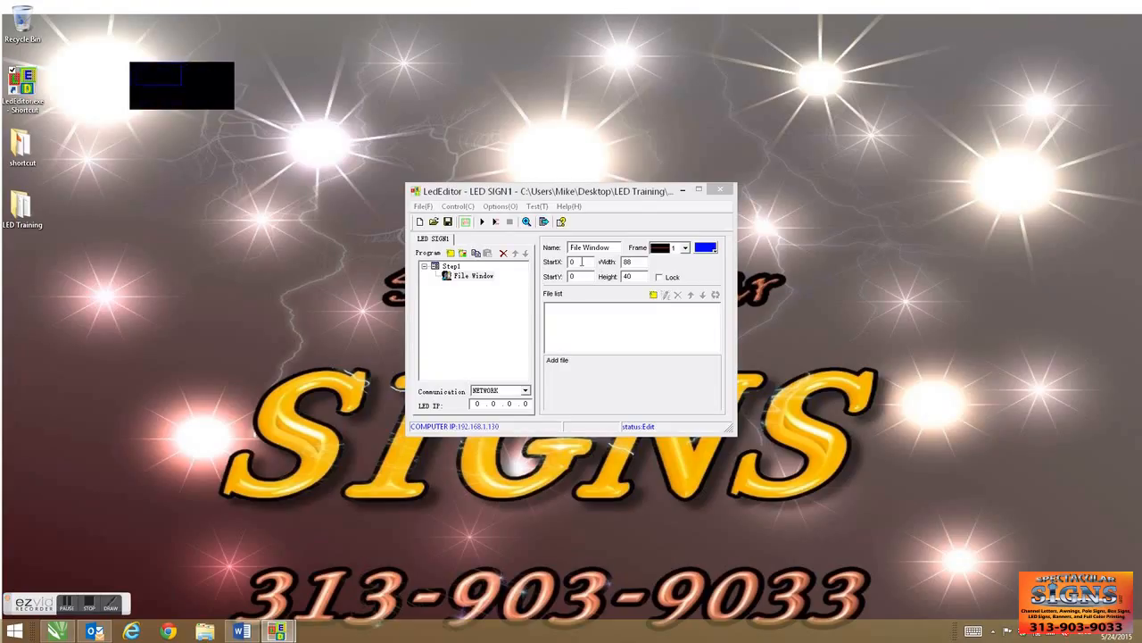
drag(176, 82, 203, 89)
Set the file window's StartX and StartY to 0, its width to 176 and its height to 80.
double_click(575, 261)
text(0)
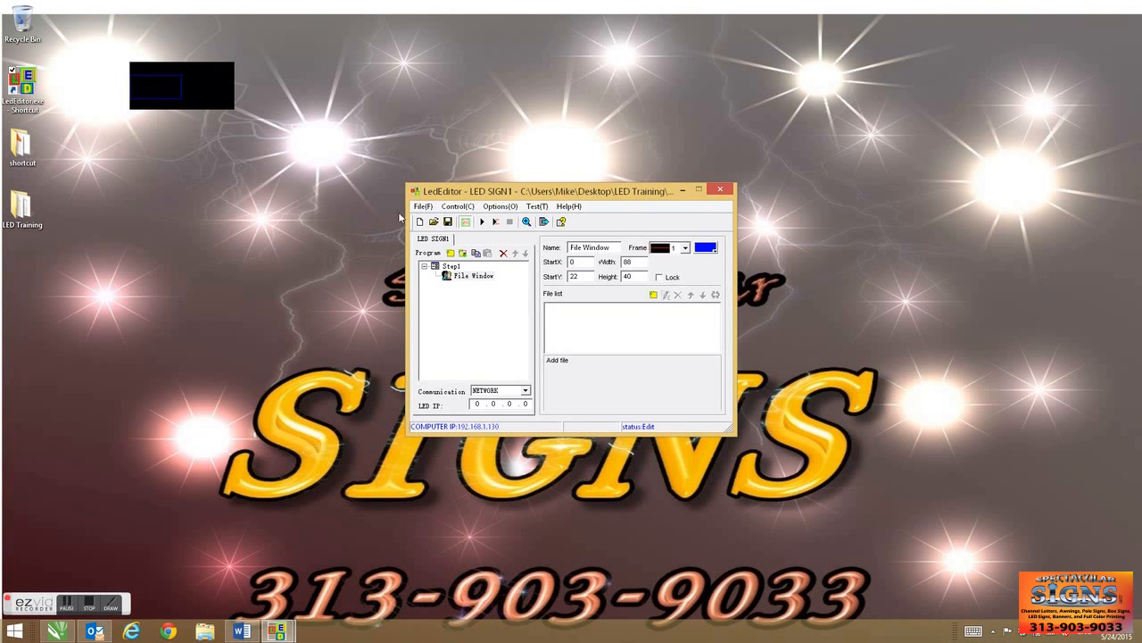
double_click(576, 276)
text(0)
double_click(631, 261)
text(176)
drag(634, 278, 620, 278)
text(80)
Try frame style 2 and then frame style 3 on the file window.
click(685, 249)
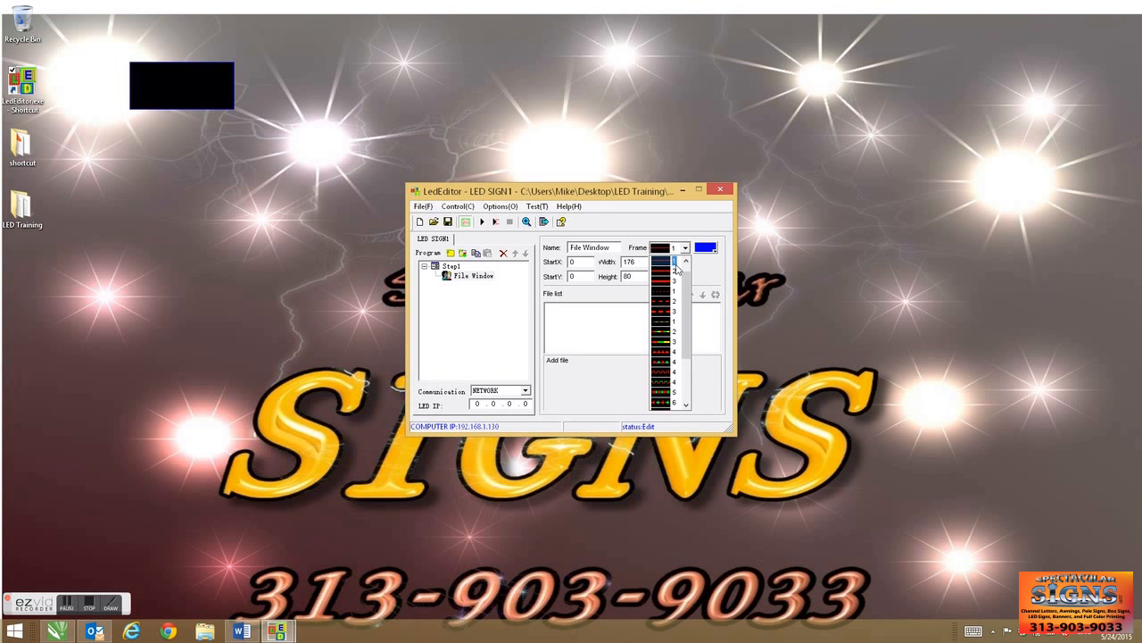
click(675, 269)
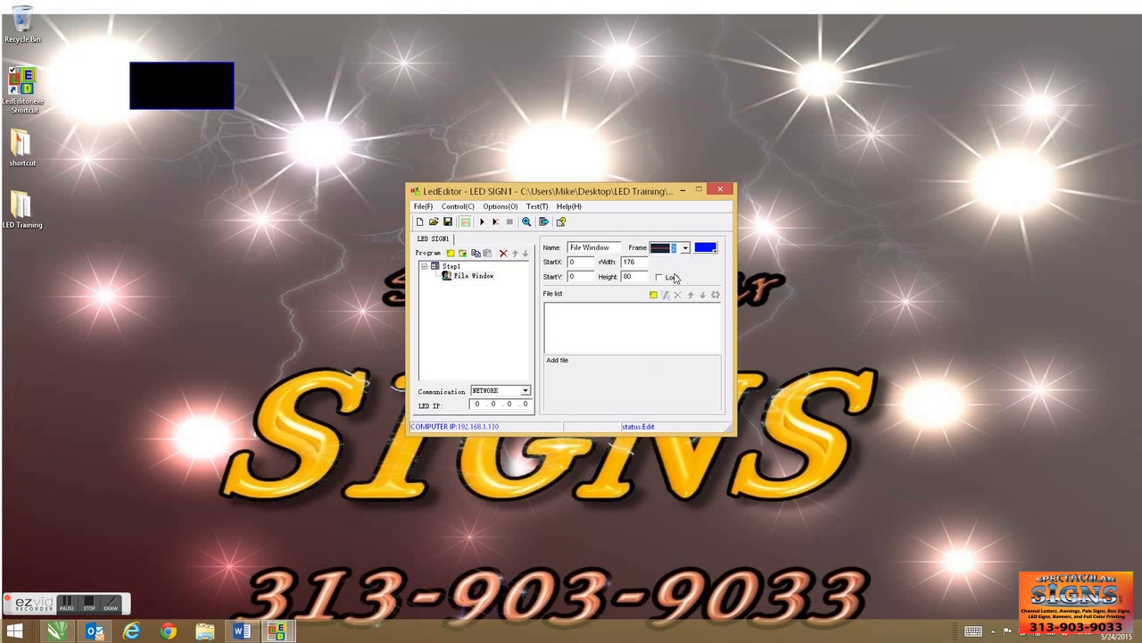
click(679, 250)
click(676, 277)
Change the file window's frame colour to green and finally to red.
click(713, 250)
click(733, 259)
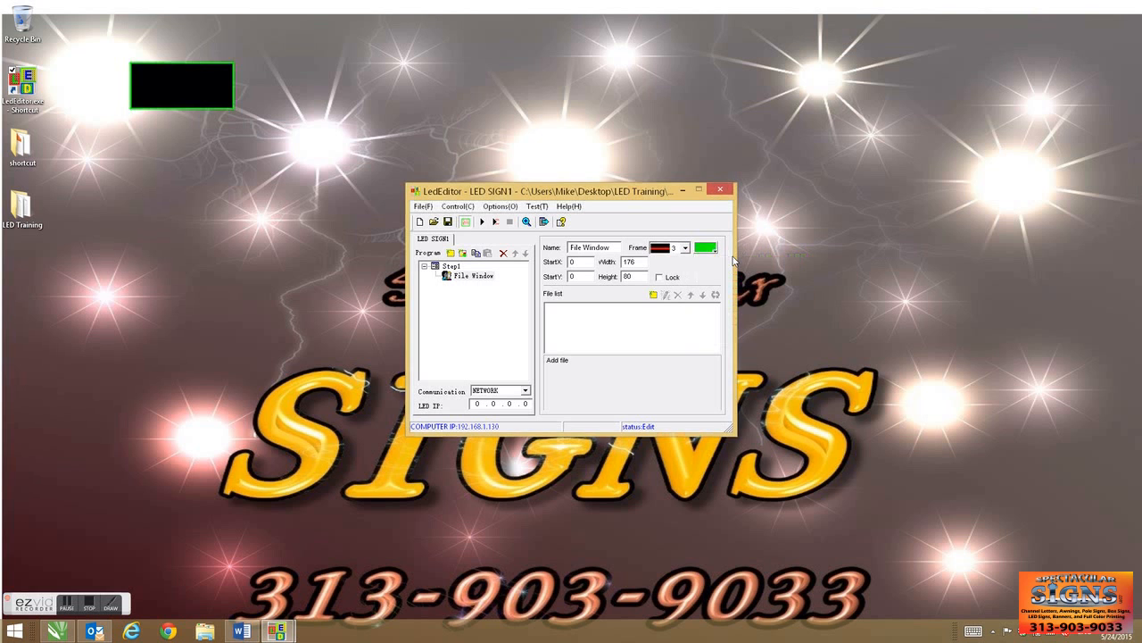
click(713, 250)
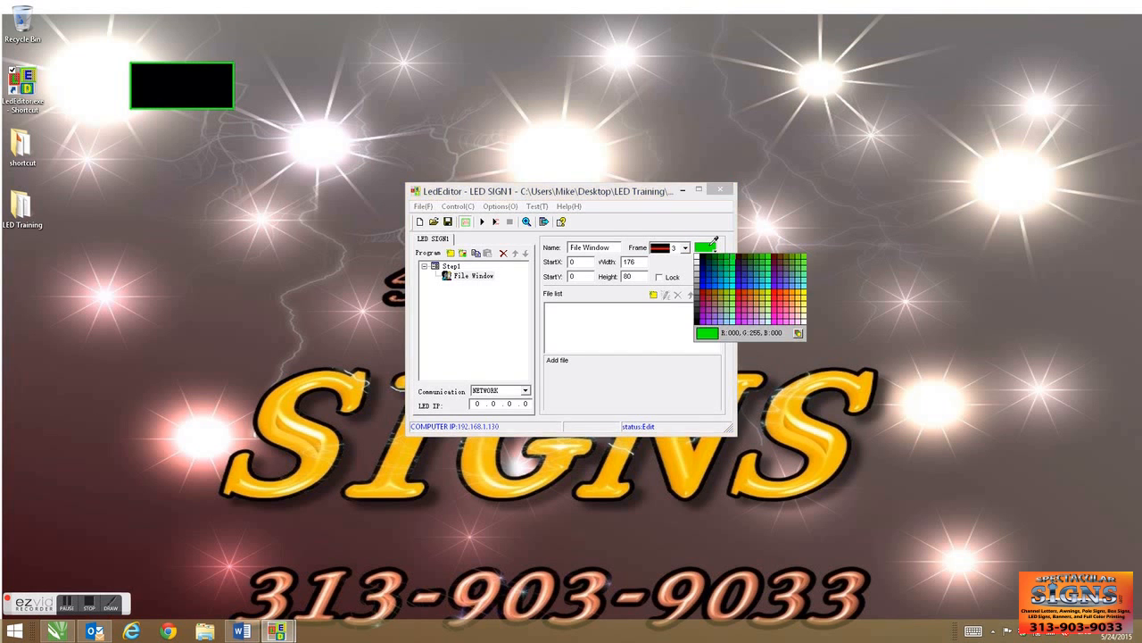
click(738, 291)
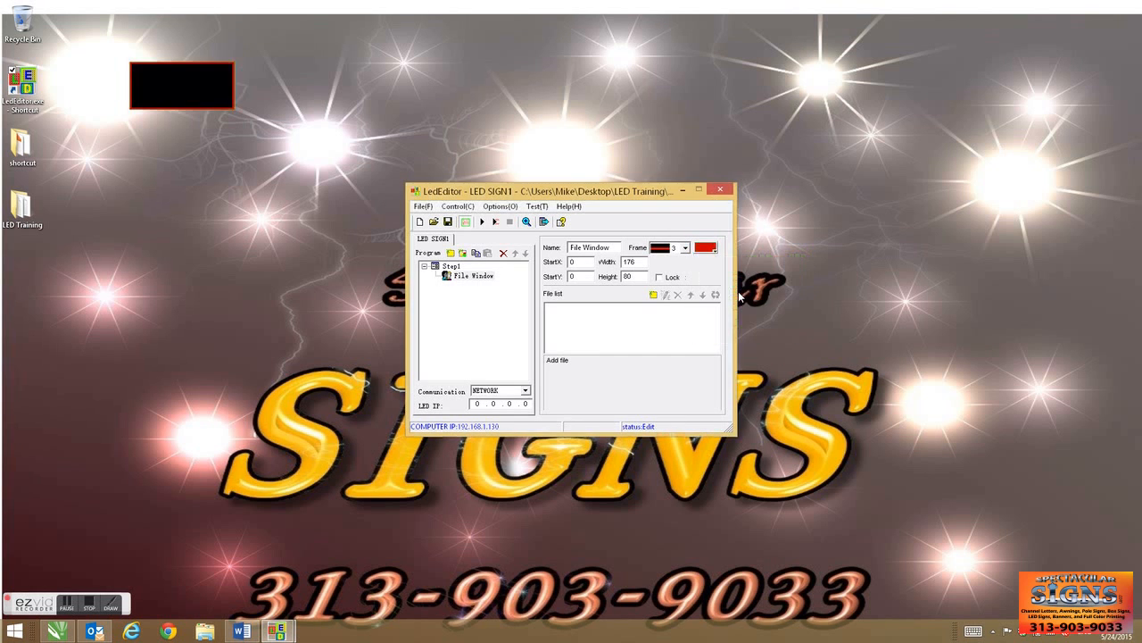
Try a dashed red frame, and finish with the multicoloured dashed frame style 4 on the file window.
click(685, 249)
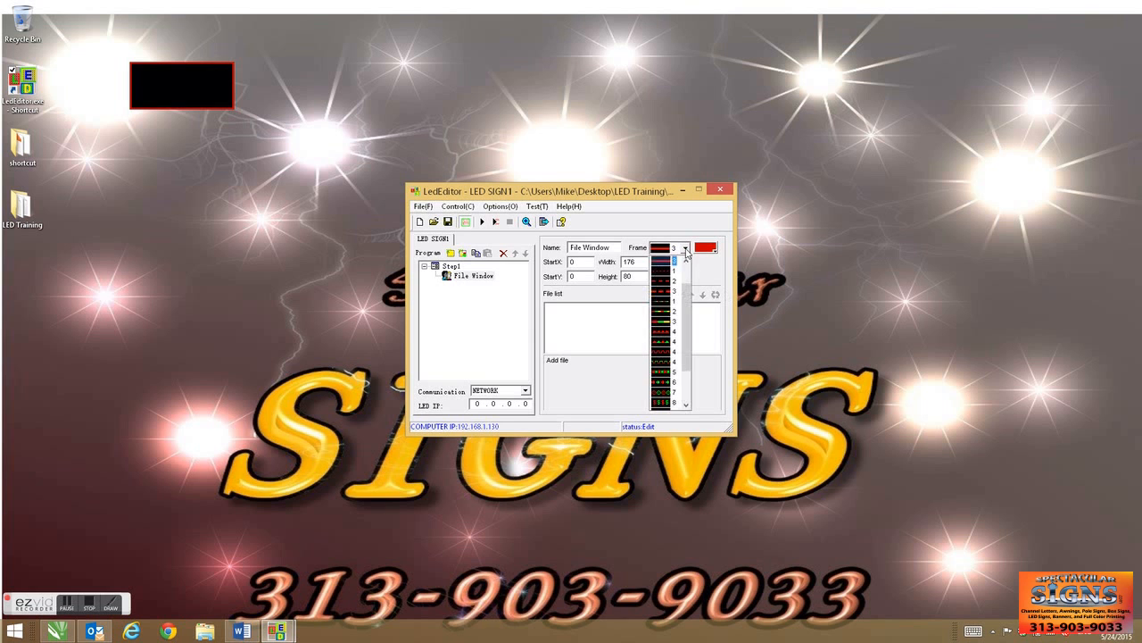
click(670, 297)
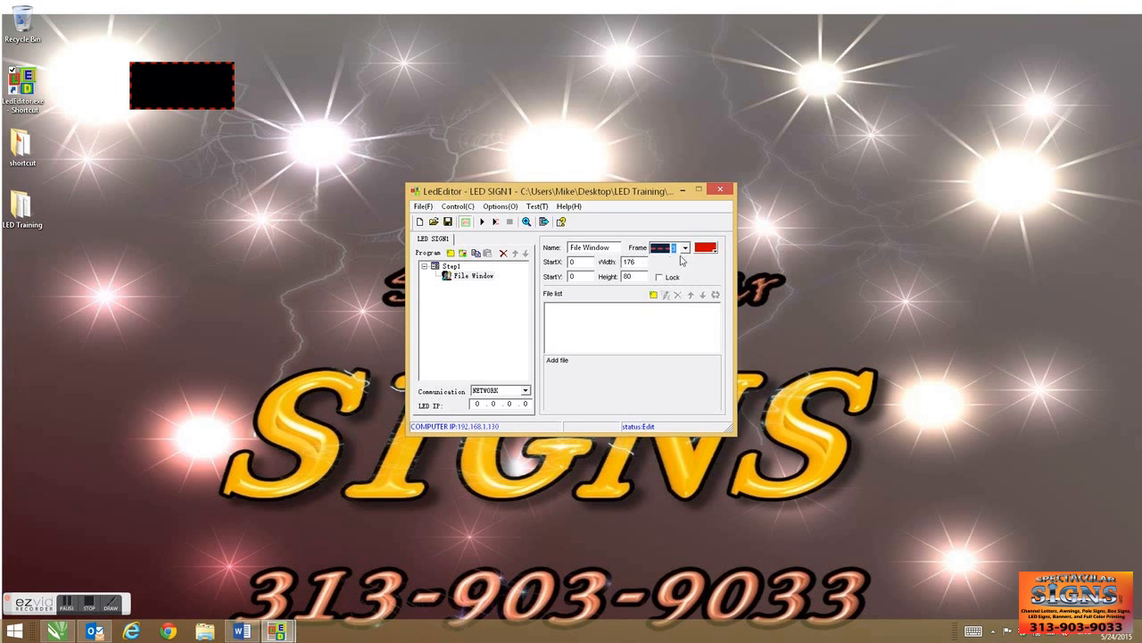
click(686, 248)
click(670, 322)
click(685, 248)
click(667, 379)
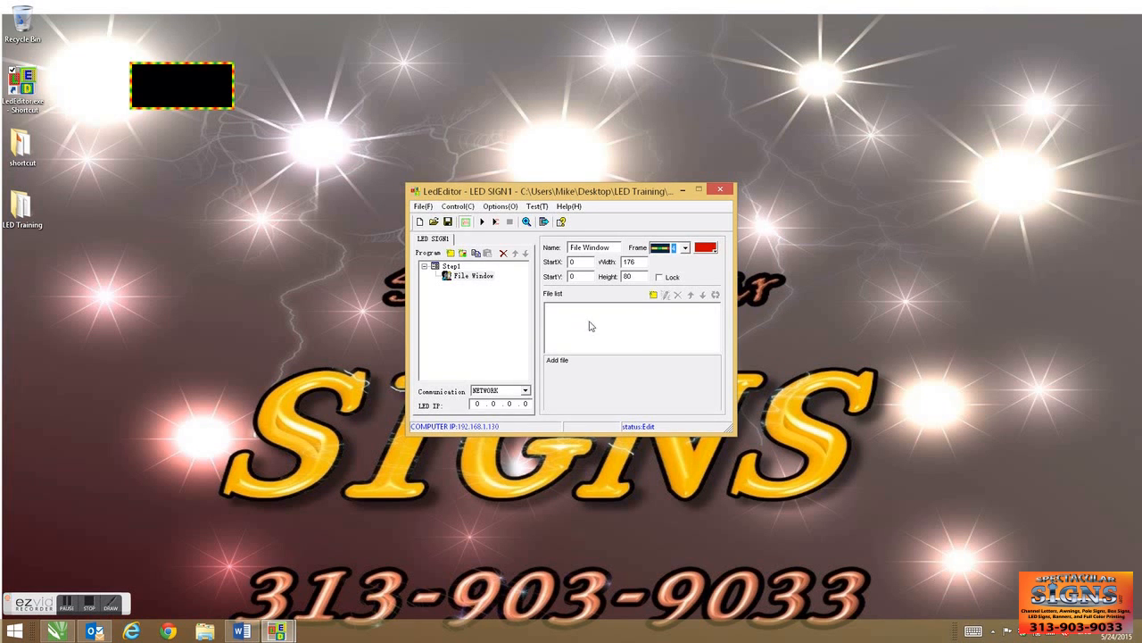
Add the Spectacular background image from the LED Training folder to the file window's file list.
click(468, 276)
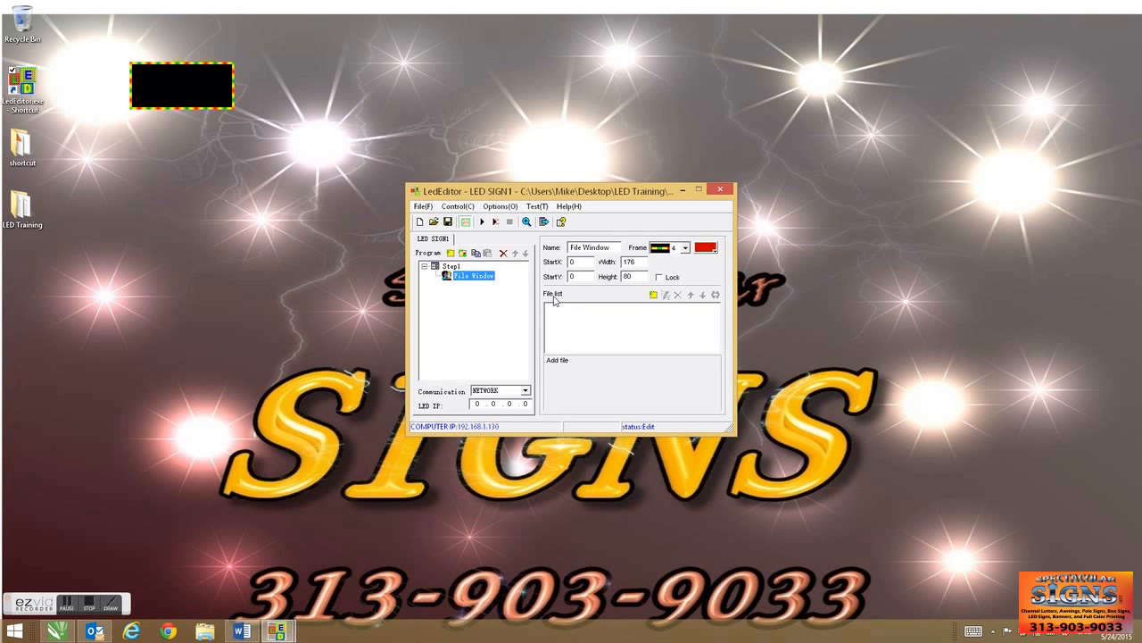
click(653, 296)
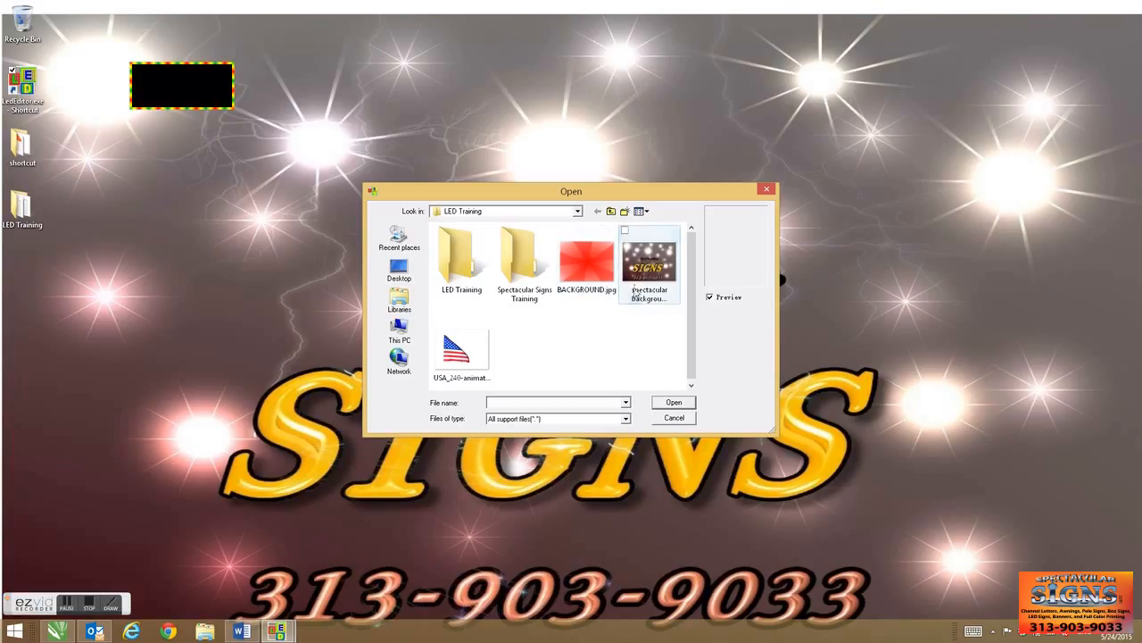
click(649, 265)
double_click(649, 265)
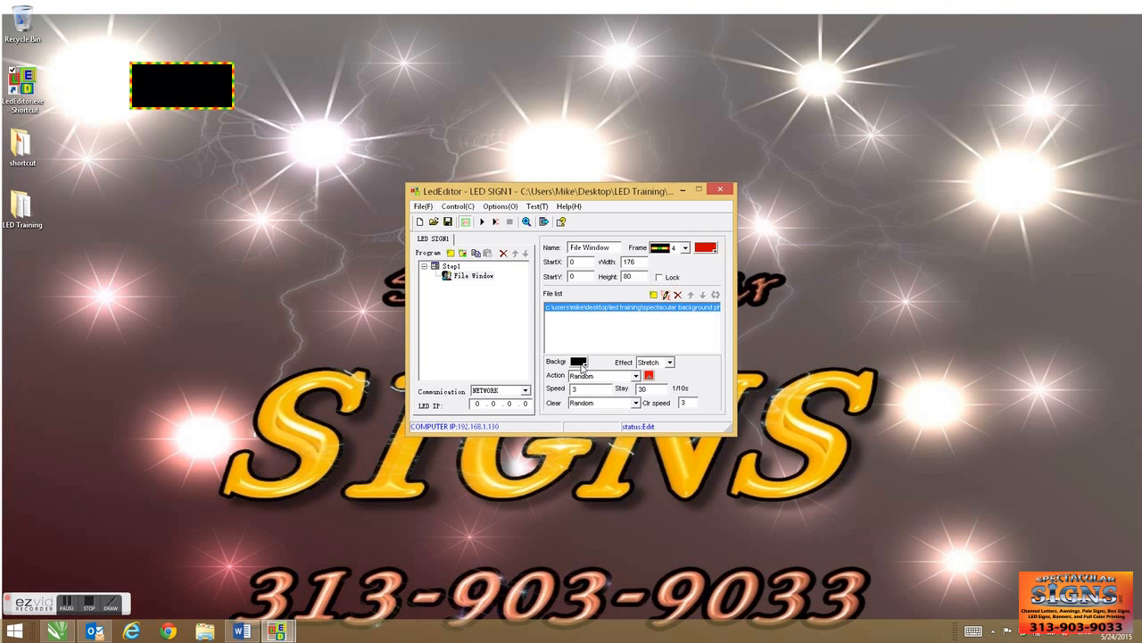
Set the image's background colour to dark red and the file window's width to 150.
click(580, 361)
click(614, 375)
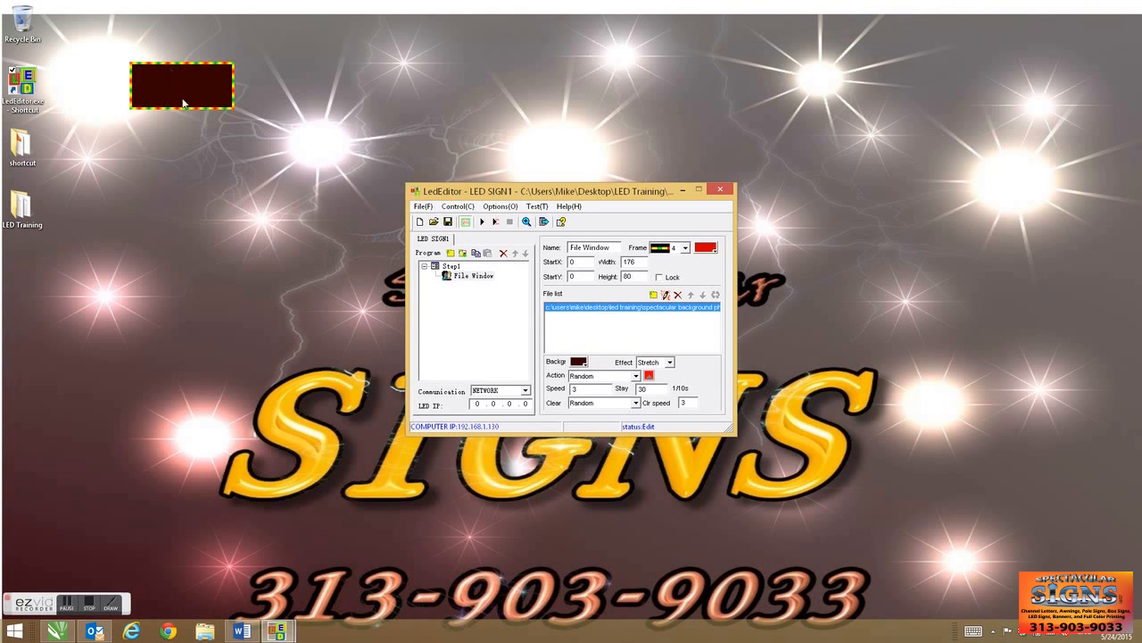
click(577, 363)
drag(640, 261, 564, 256)
text(150)
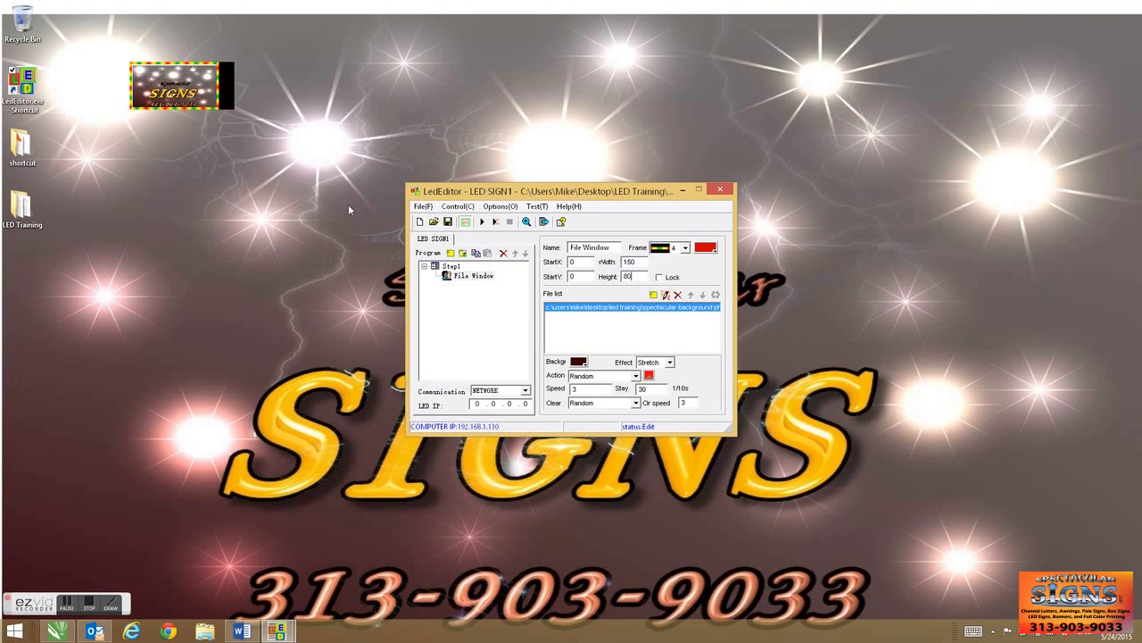
Change the image's background colour to bright red and move the file window in the preview to StartX 12.
click(579, 361)
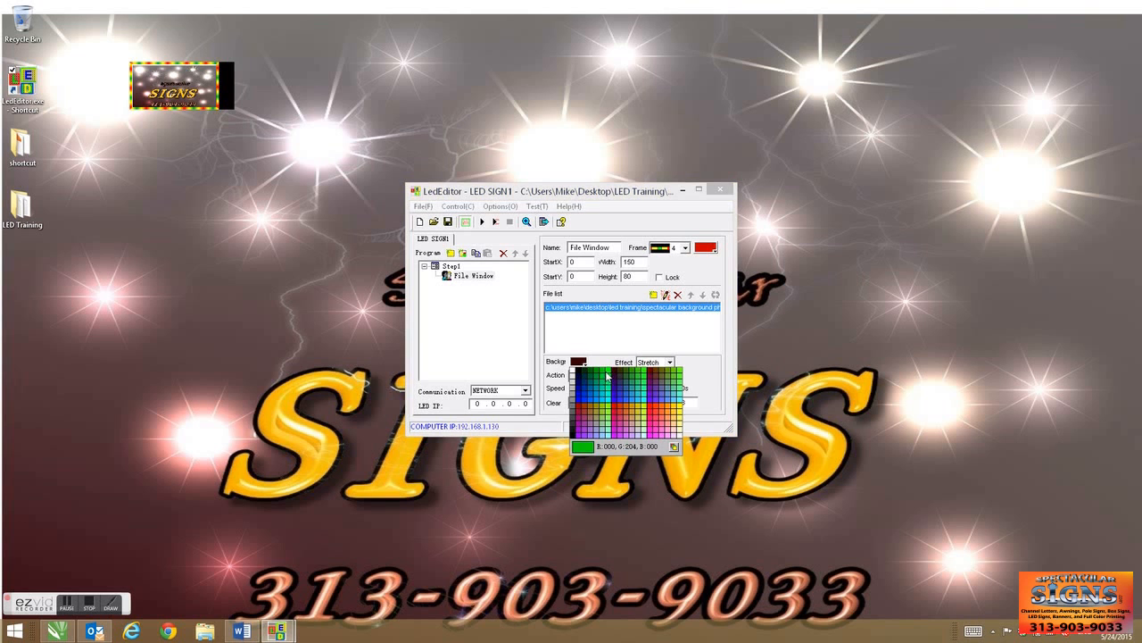
click(615, 409)
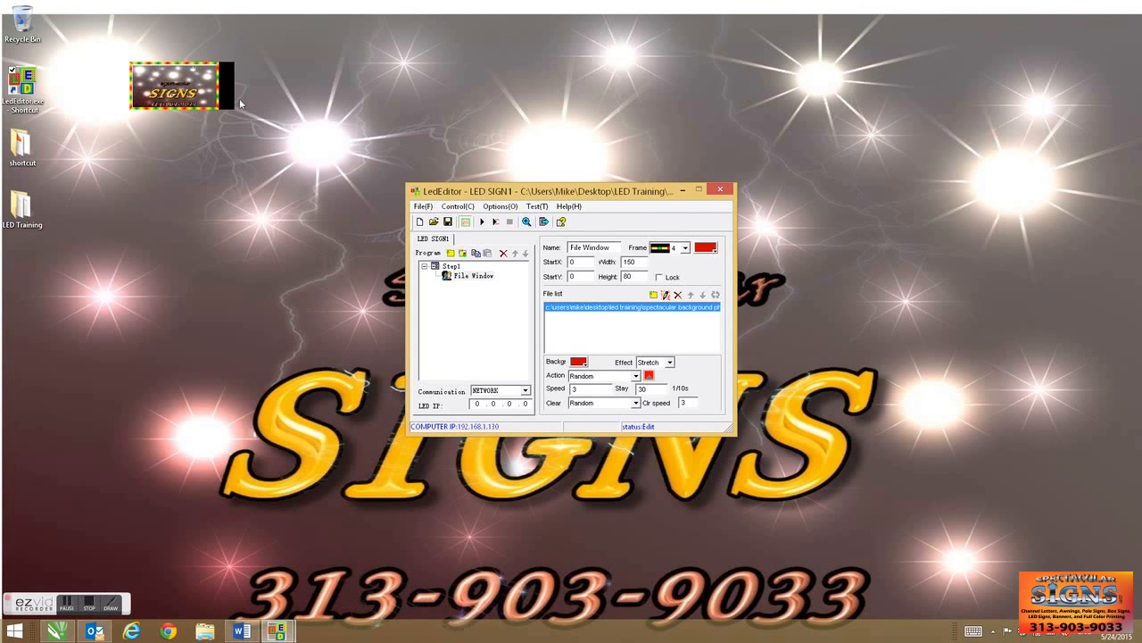
click(225, 91)
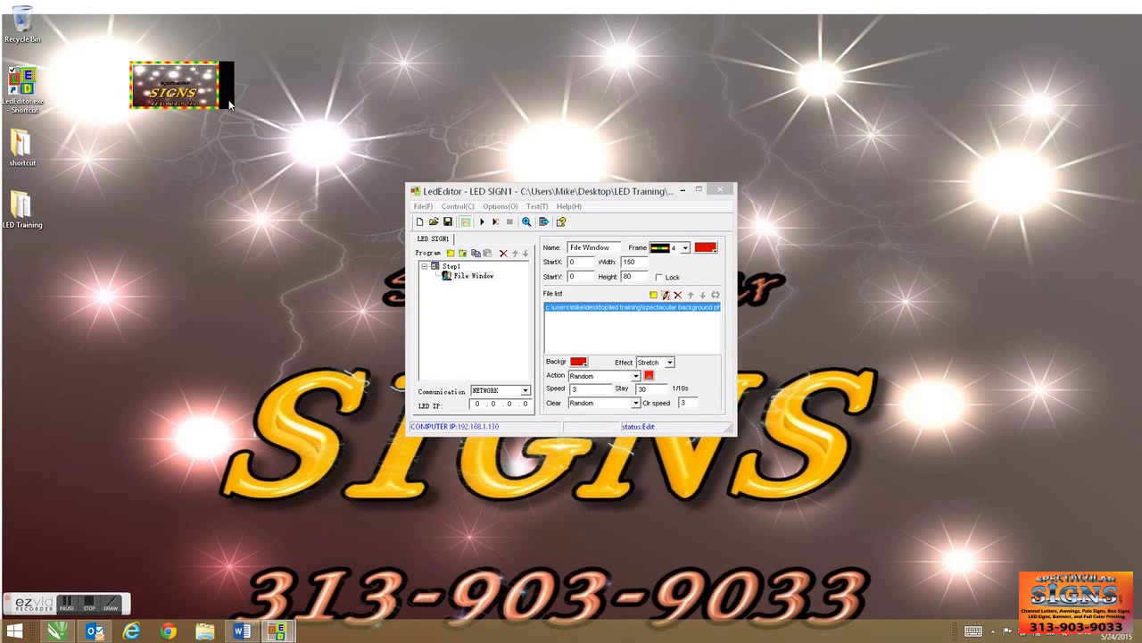
drag(174, 86, 180, 82)
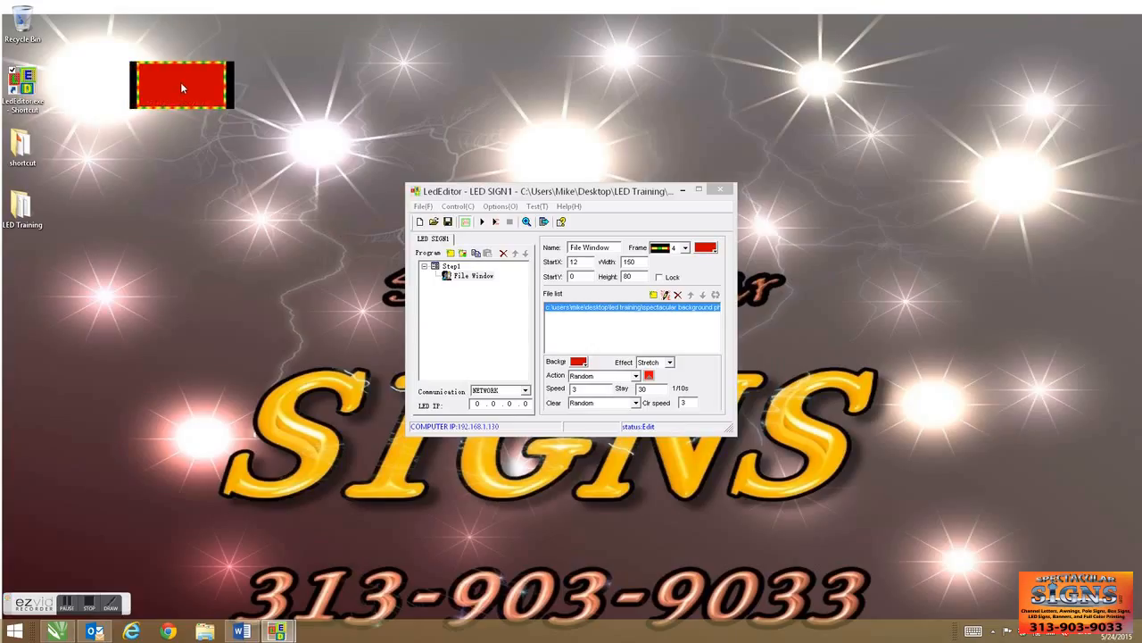
Set the image's background colour to black and return the file window to StartX 0 with a width of 176.
click(580, 363)
click(581, 373)
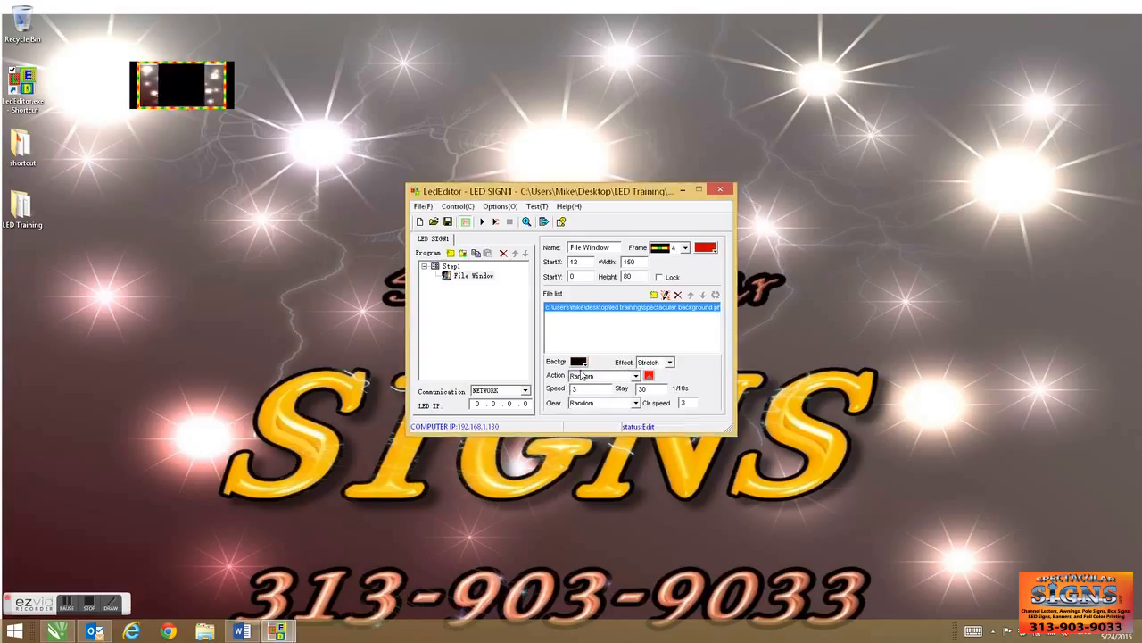
double_click(628, 261)
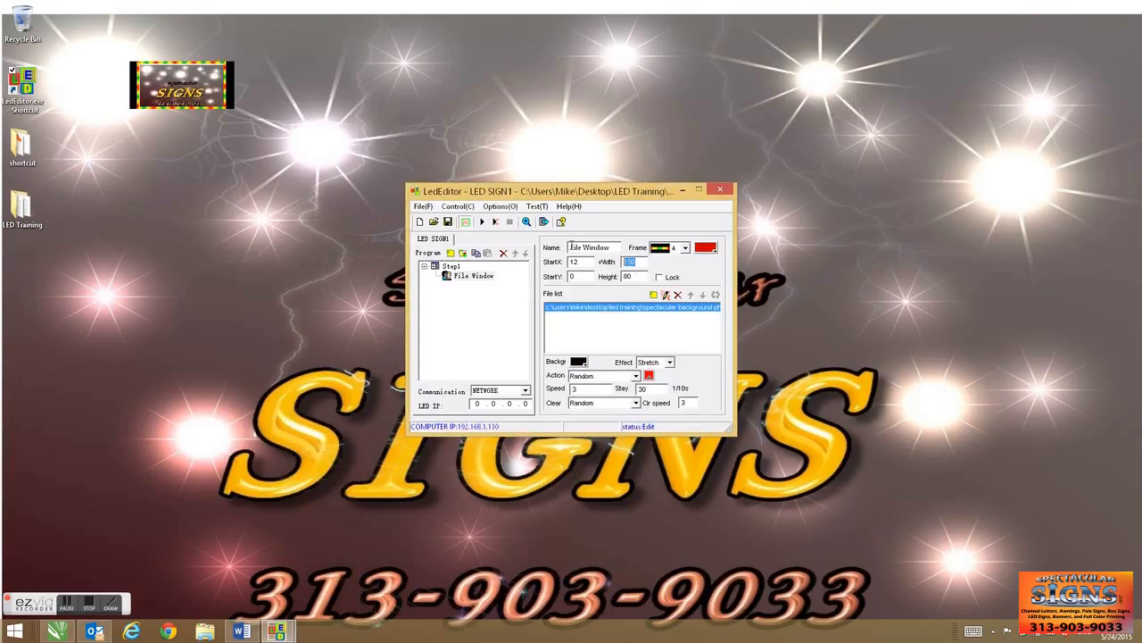
text(176)
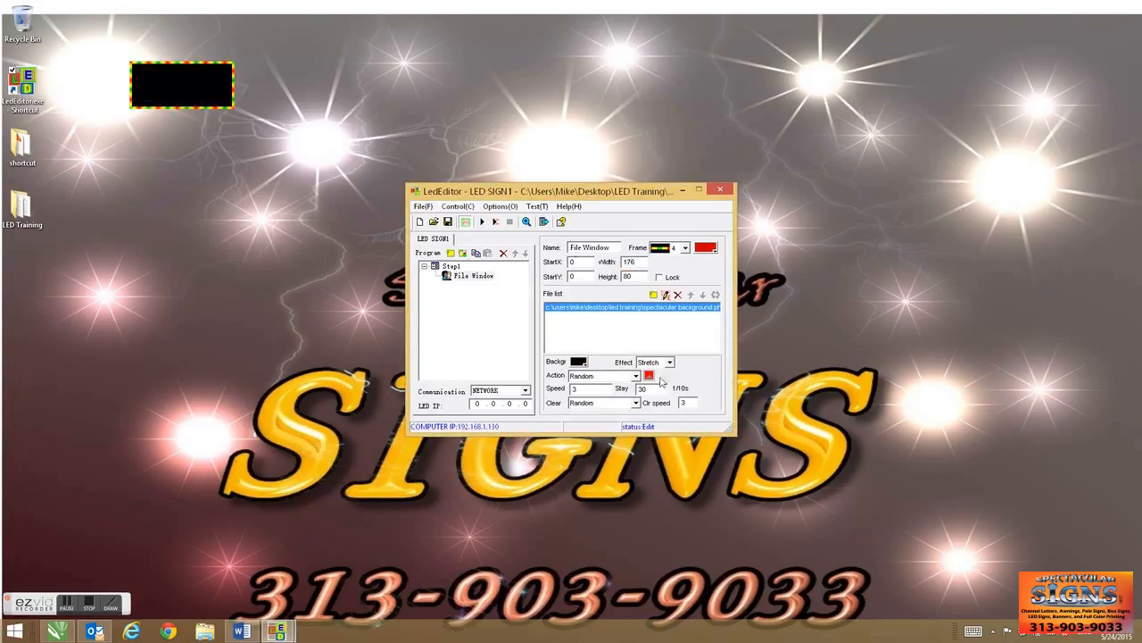
Set the image's effect to Zoom and its background colour to green.
click(660, 363)
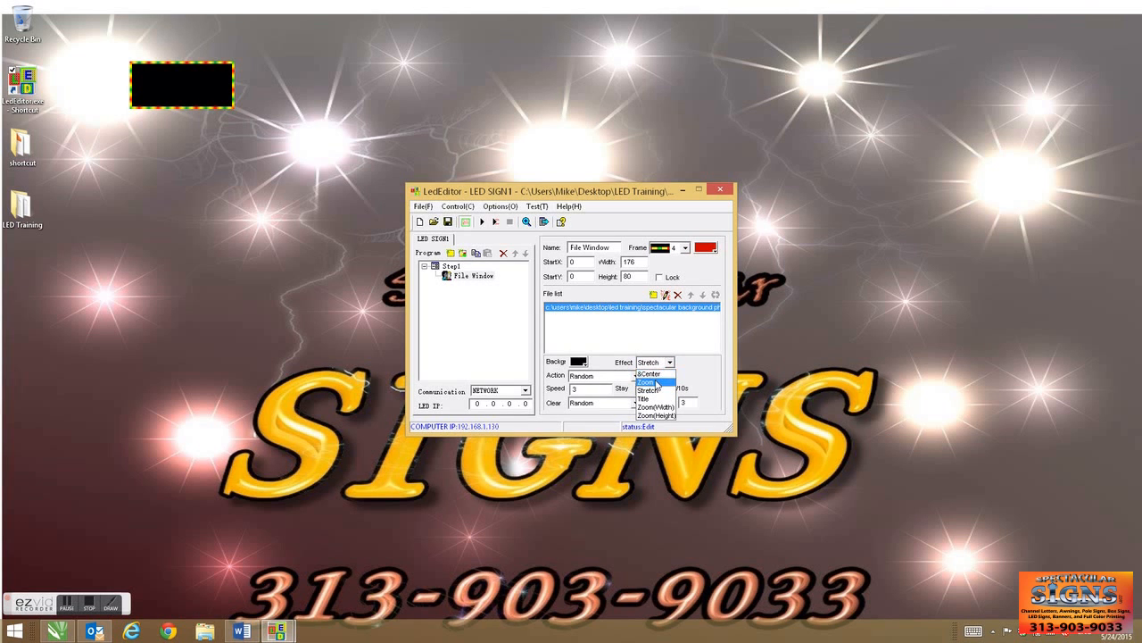
click(657, 383)
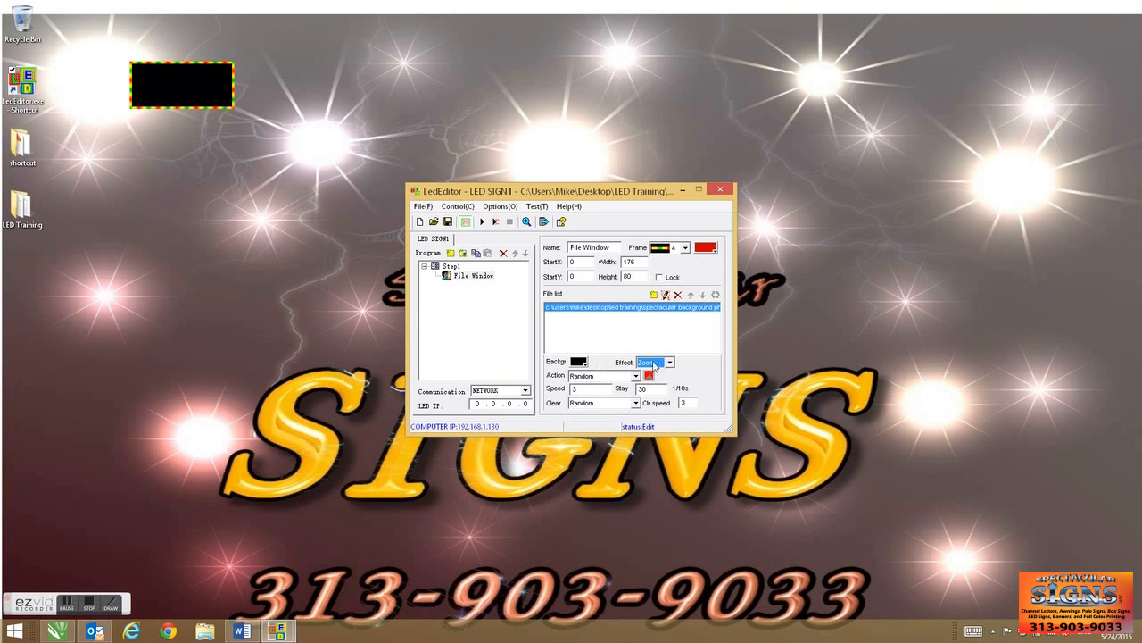
click(577, 363)
click(578, 362)
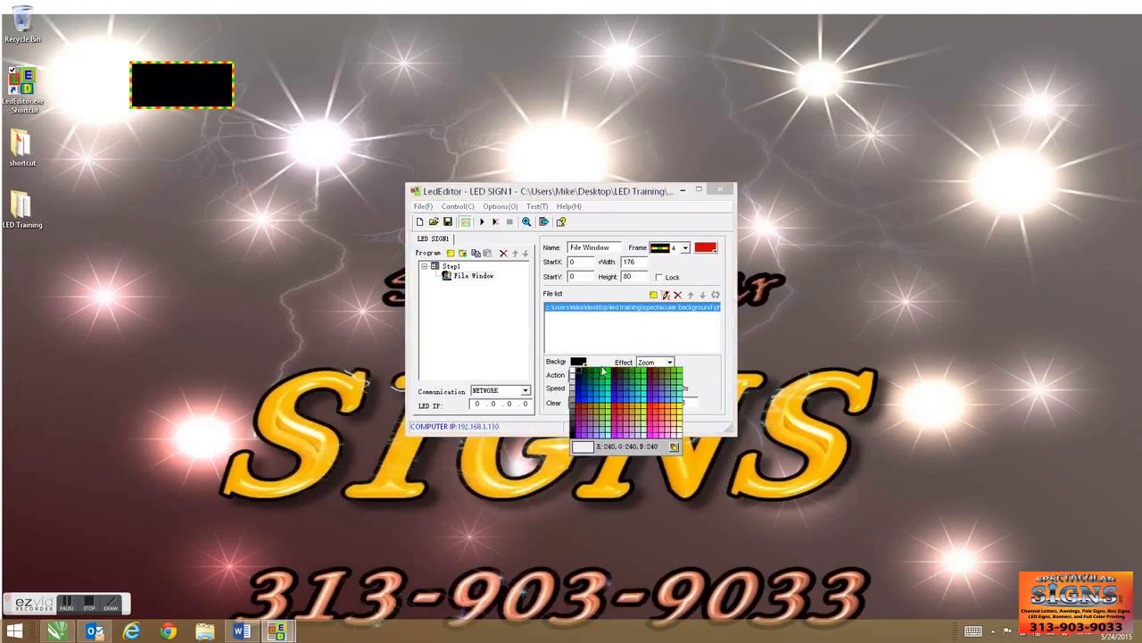
click(607, 373)
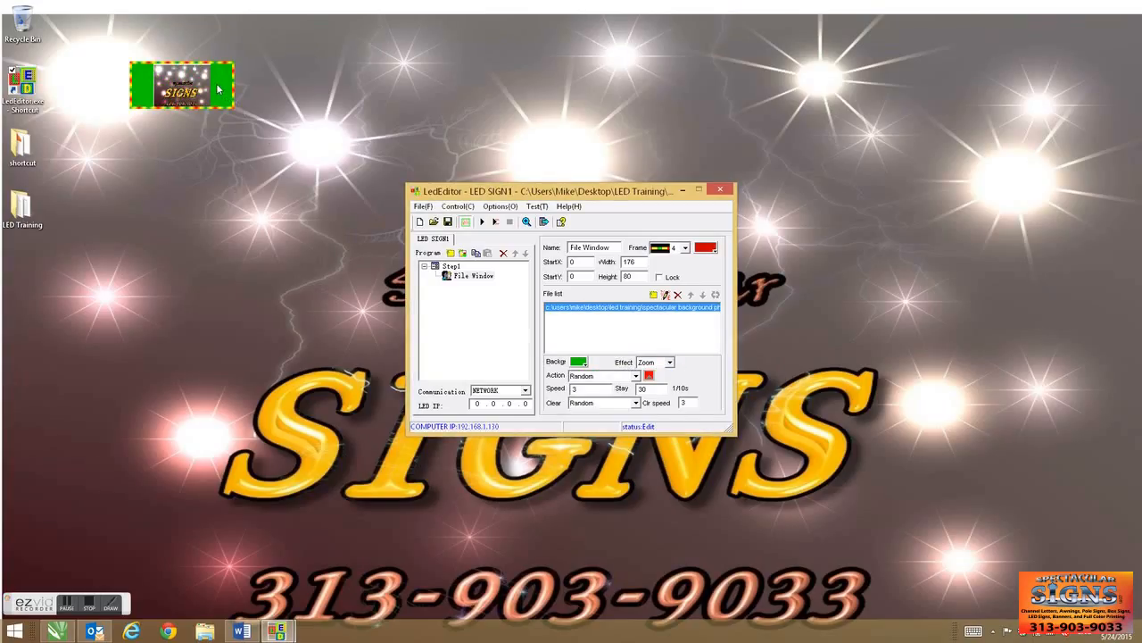
Try the Title and Zoom(Width) effects on the image, and finish with the Stretch effect.
click(670, 362)
click(665, 373)
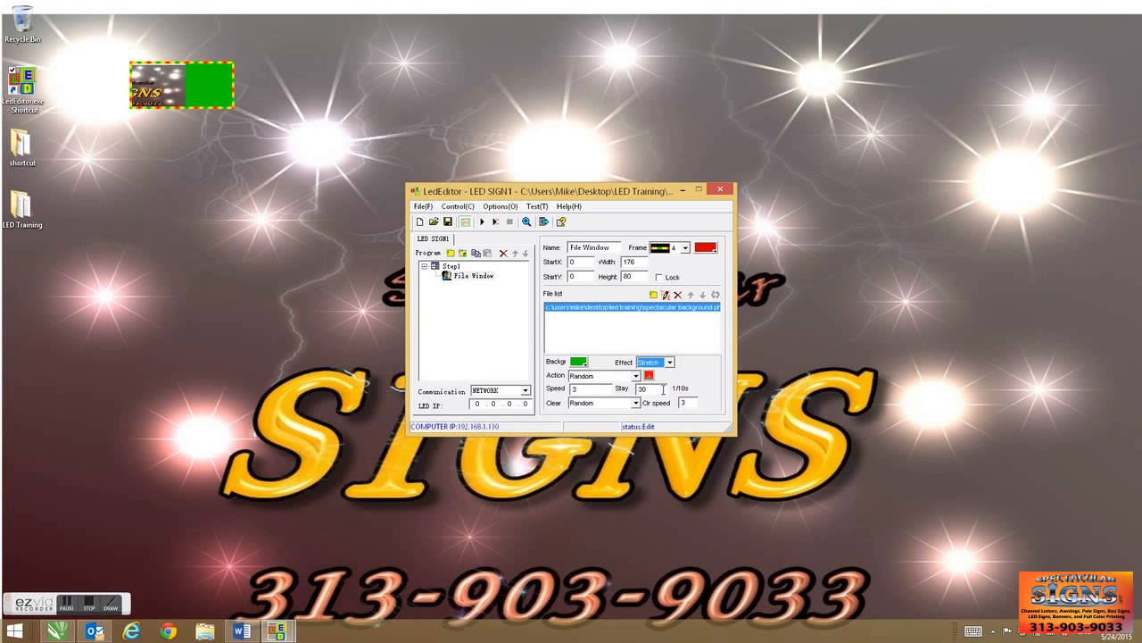
click(669, 363)
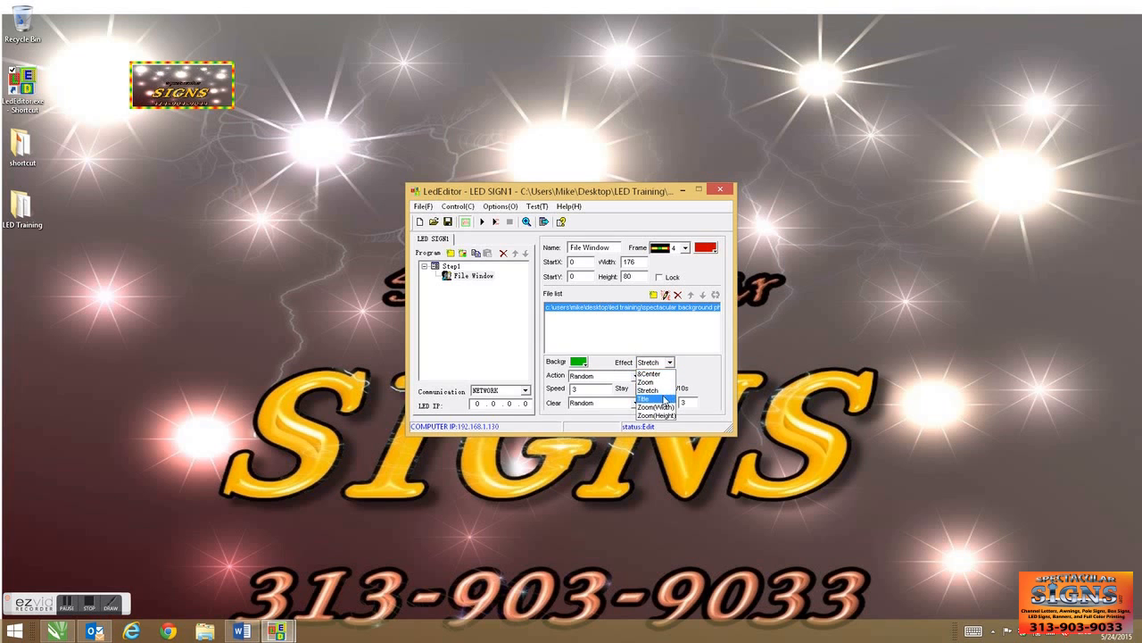
click(662, 399)
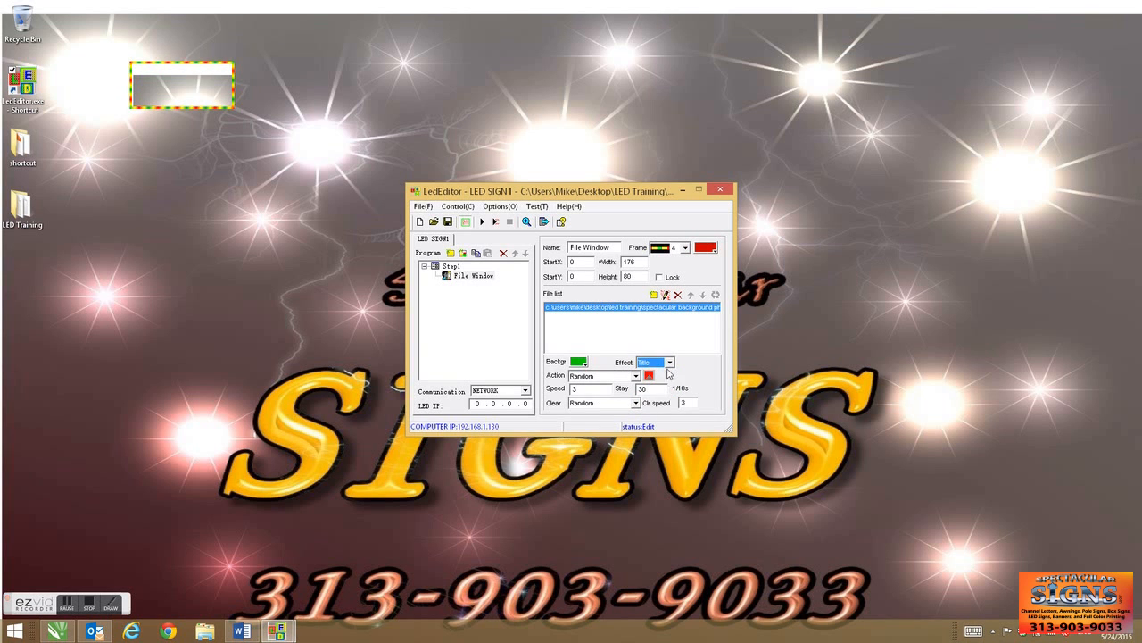
click(670, 363)
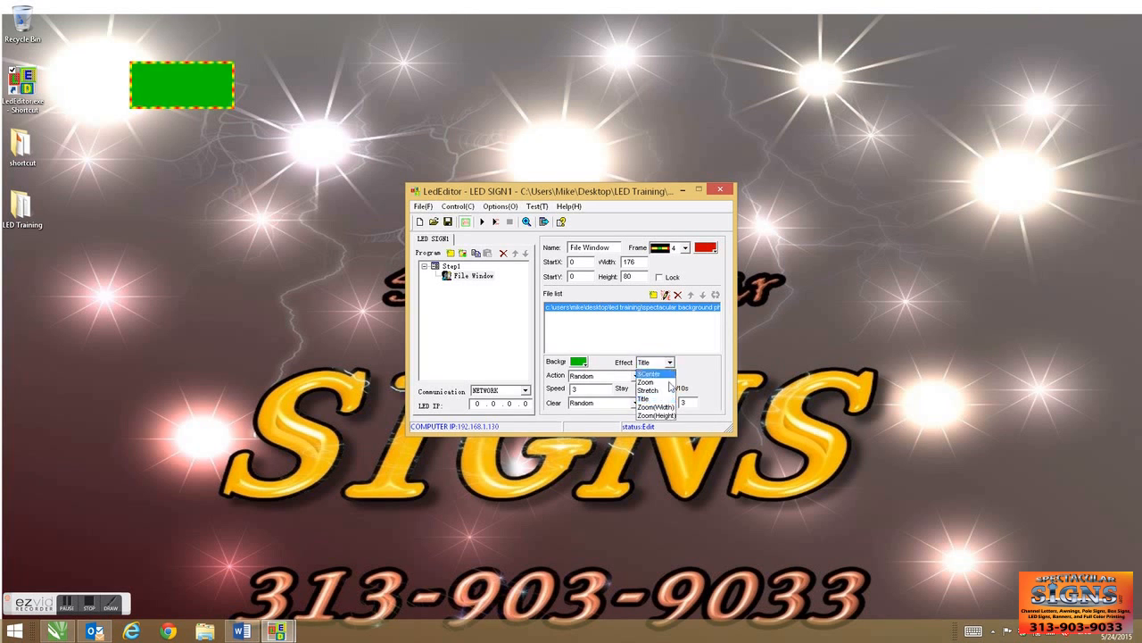
click(670, 408)
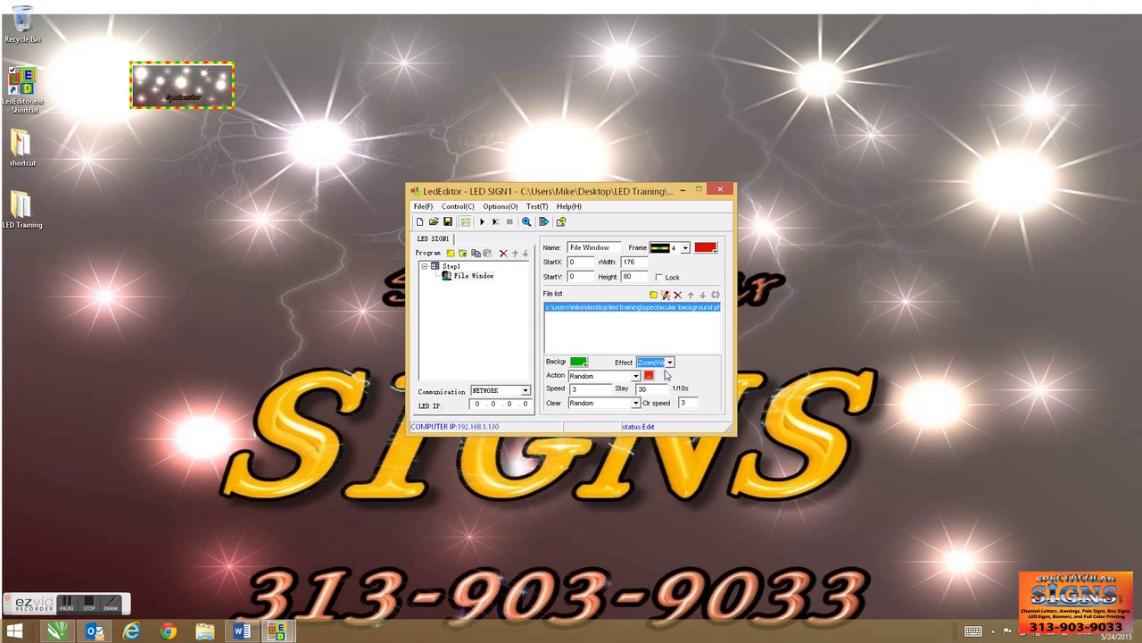
click(669, 364)
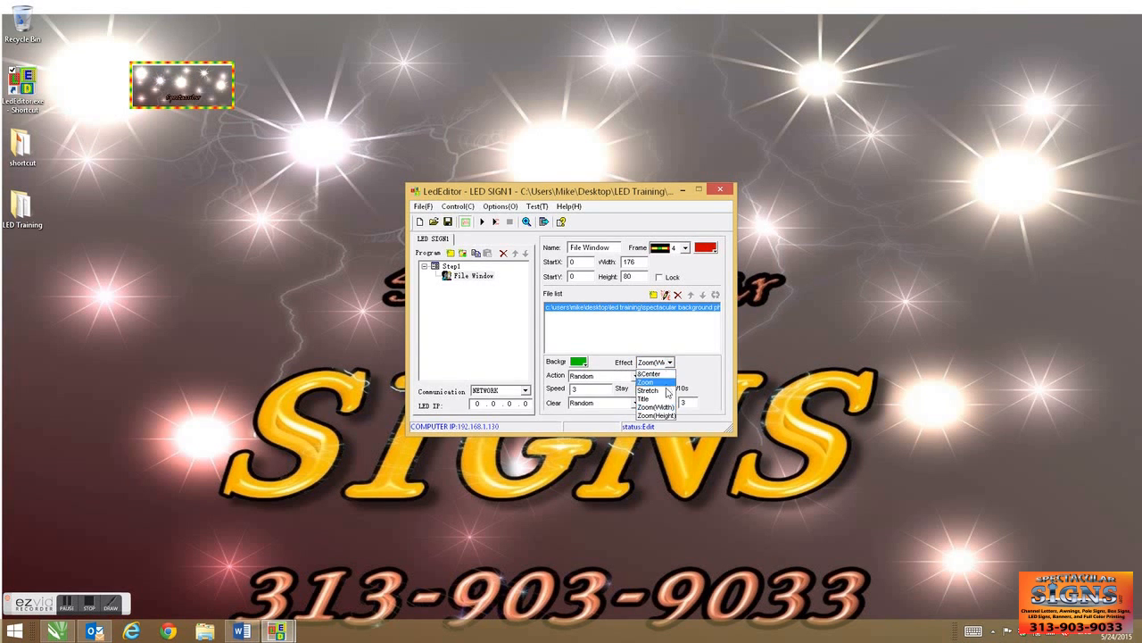
click(668, 391)
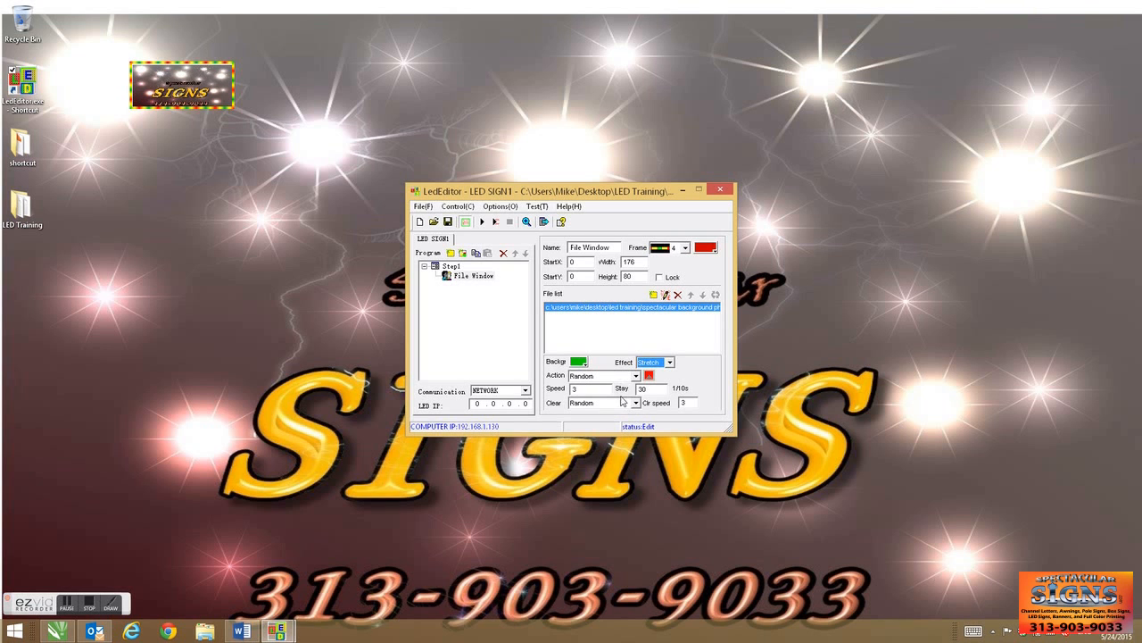
Try the Snow and Move left actions on the background image, and finish with the Move up action picked from the animated samples.
click(632, 376)
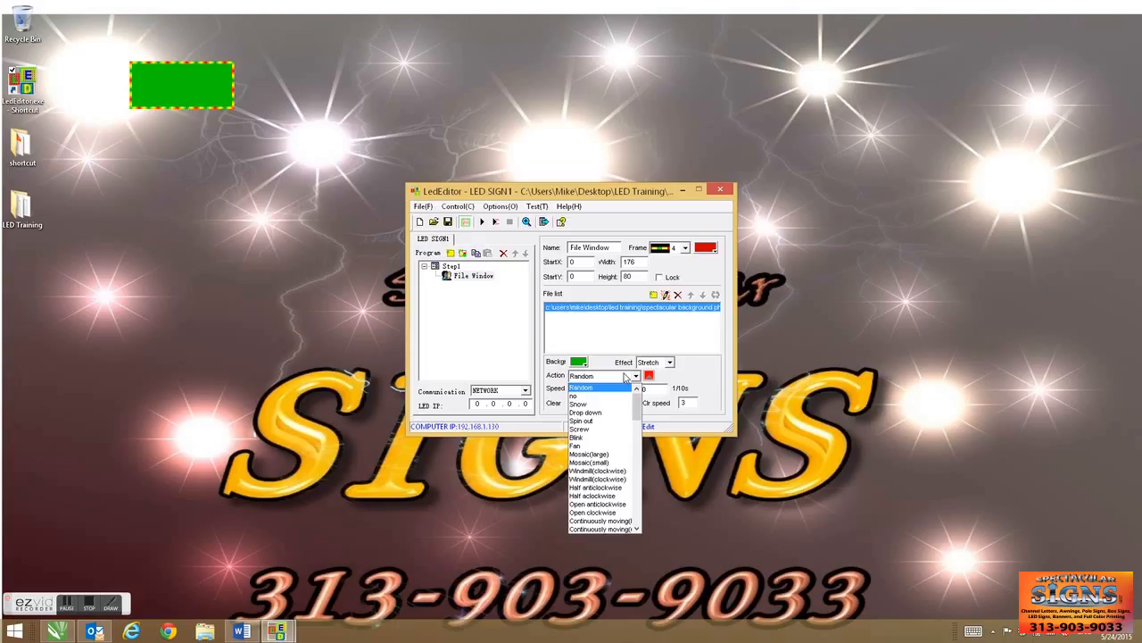
click(585, 403)
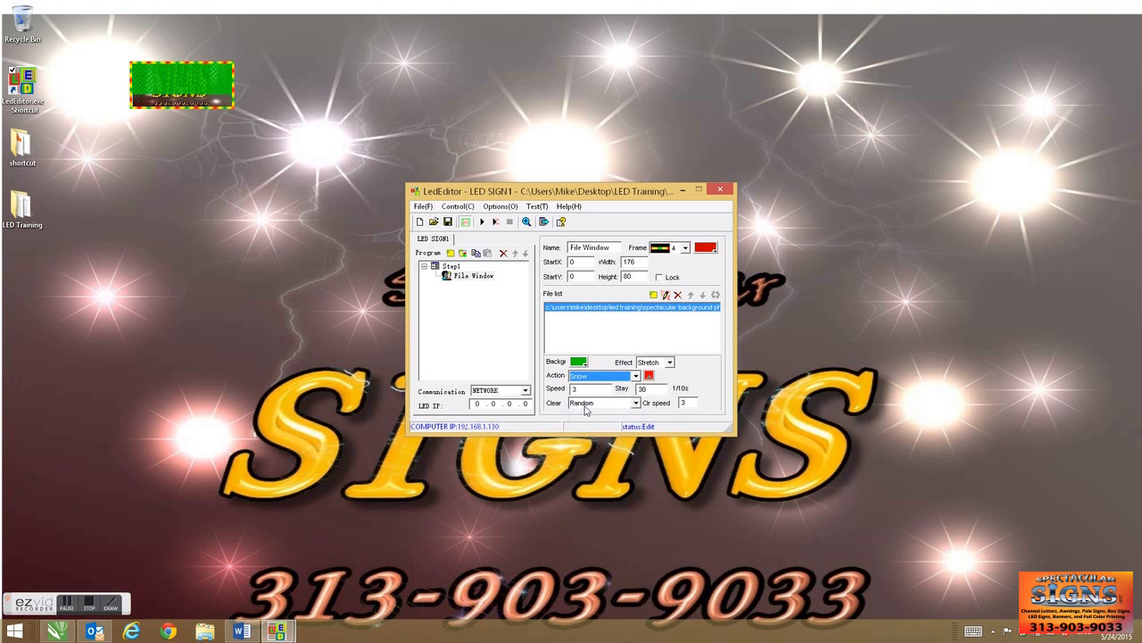
click(606, 376)
click(589, 415)
click(600, 378)
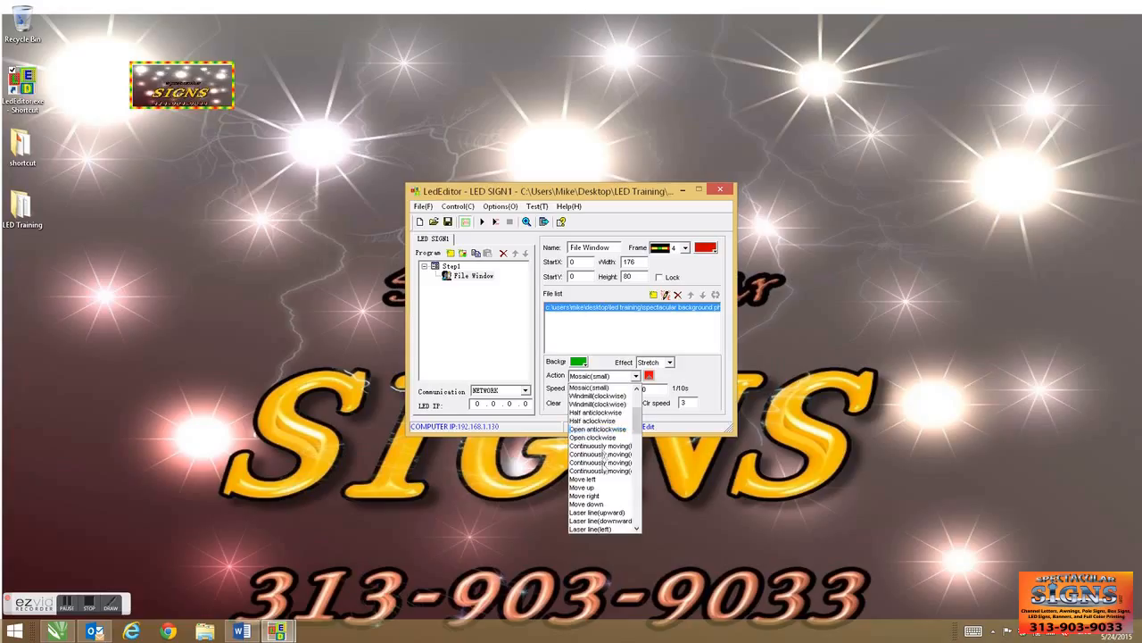
click(604, 483)
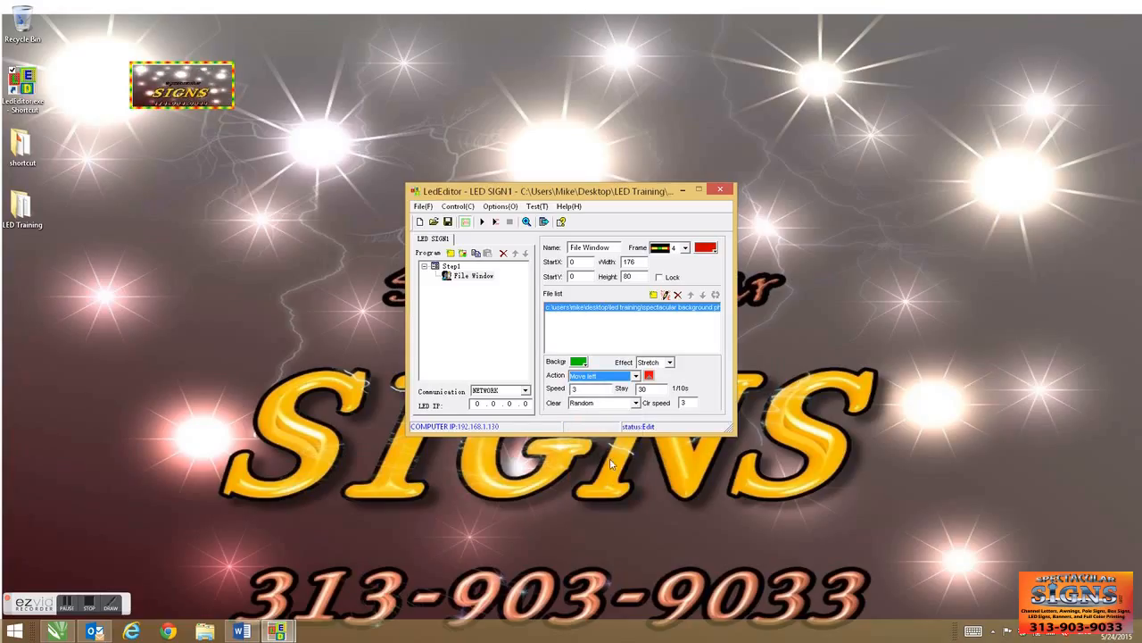
click(650, 376)
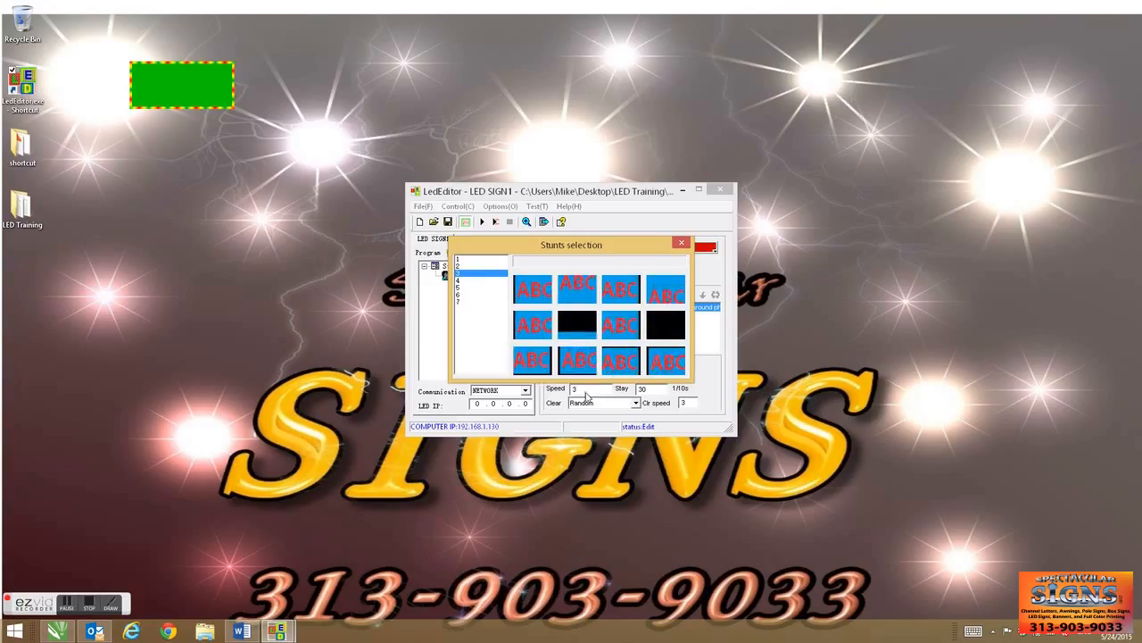
click(578, 328)
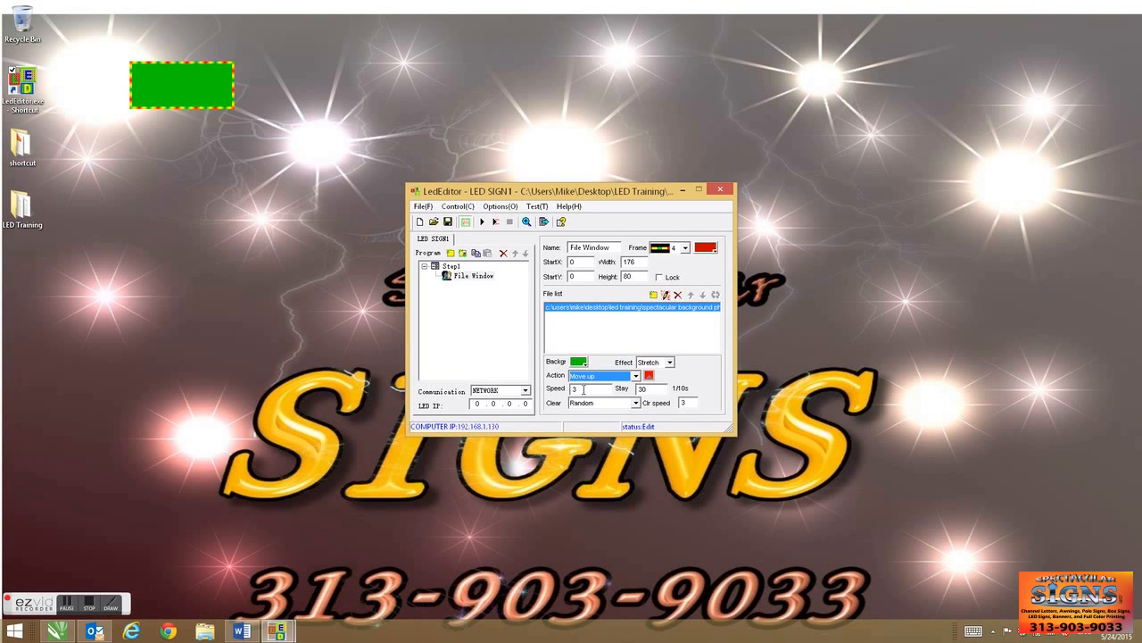
Set the image's action speed to 10 after trying 30 and 1, and set its clear action to Move up.
drag(584, 389, 573, 389)
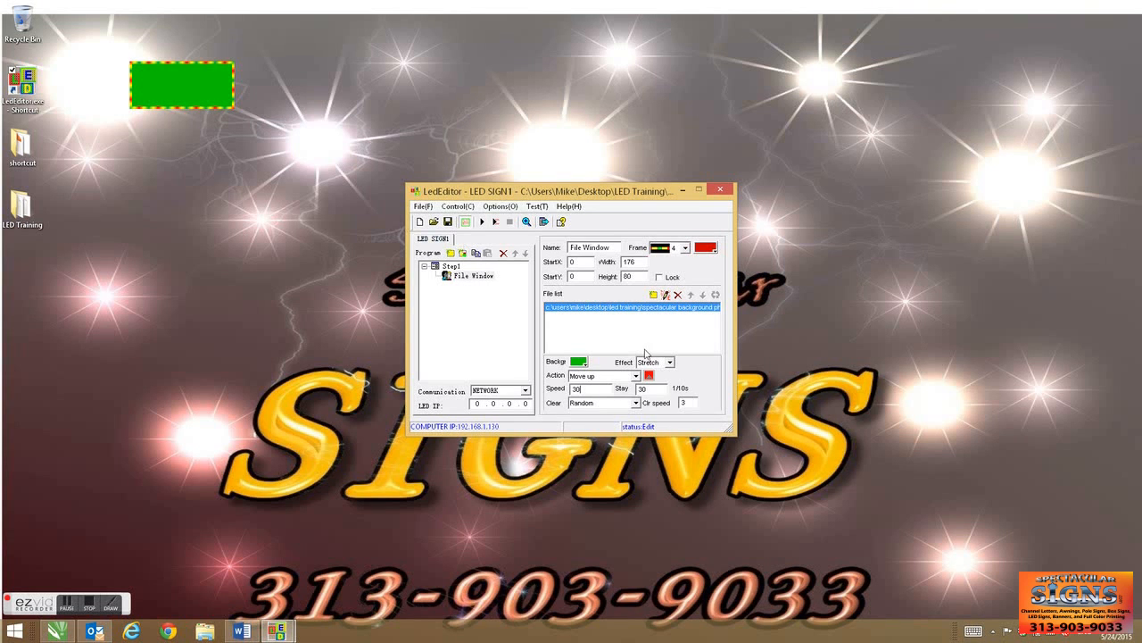
drag(583, 389, 520, 391)
text(1)
click(598, 403)
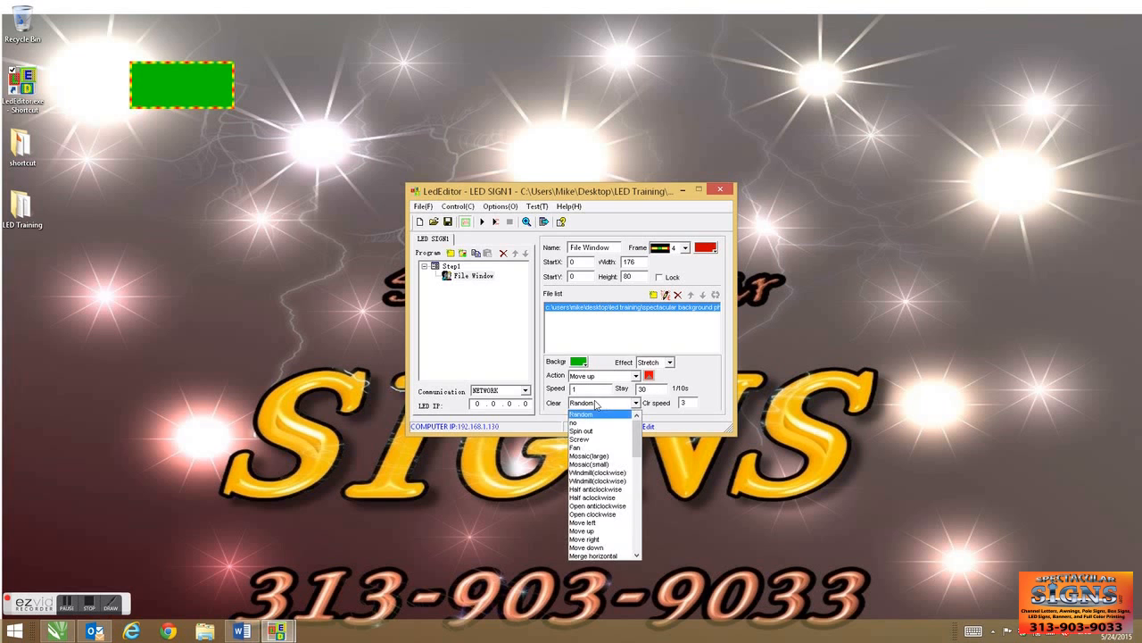
click(597, 405)
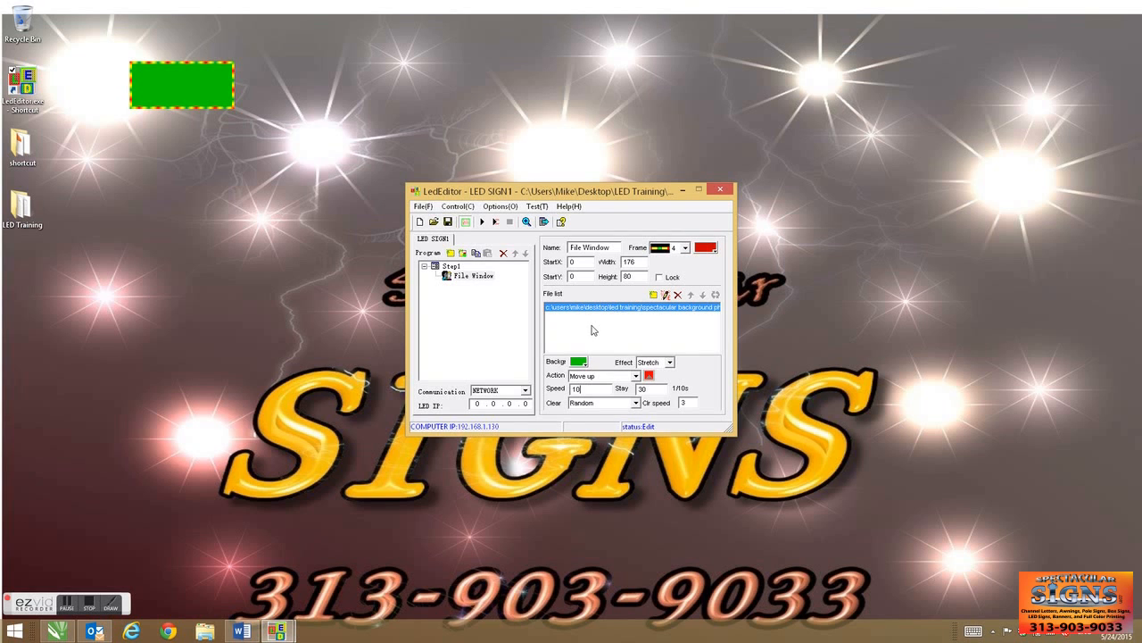
click(616, 403)
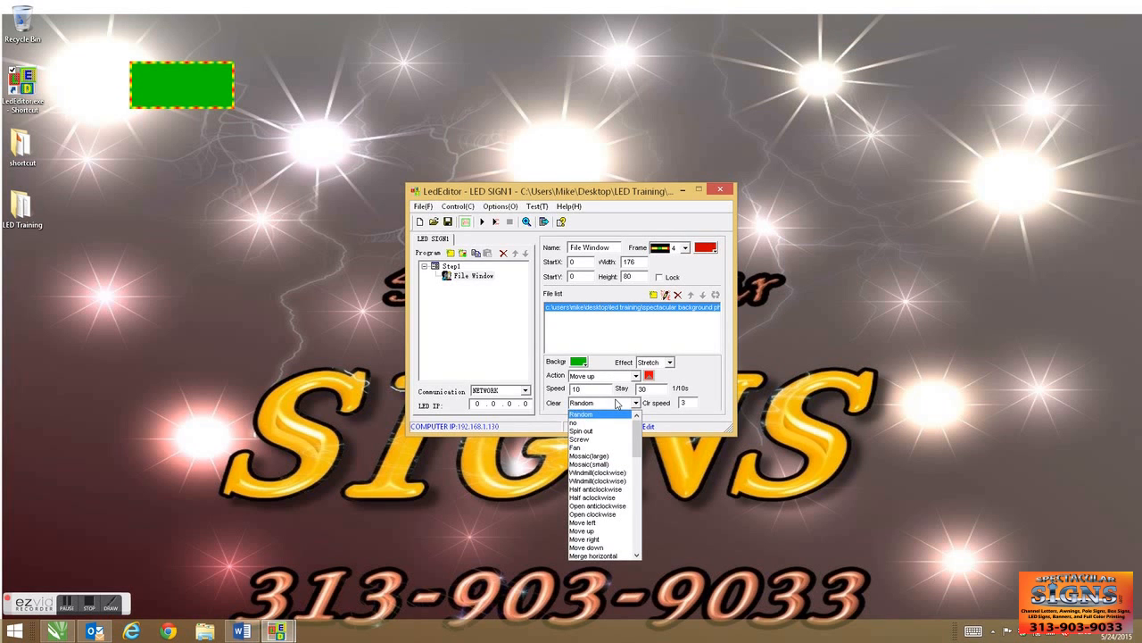
click(603, 531)
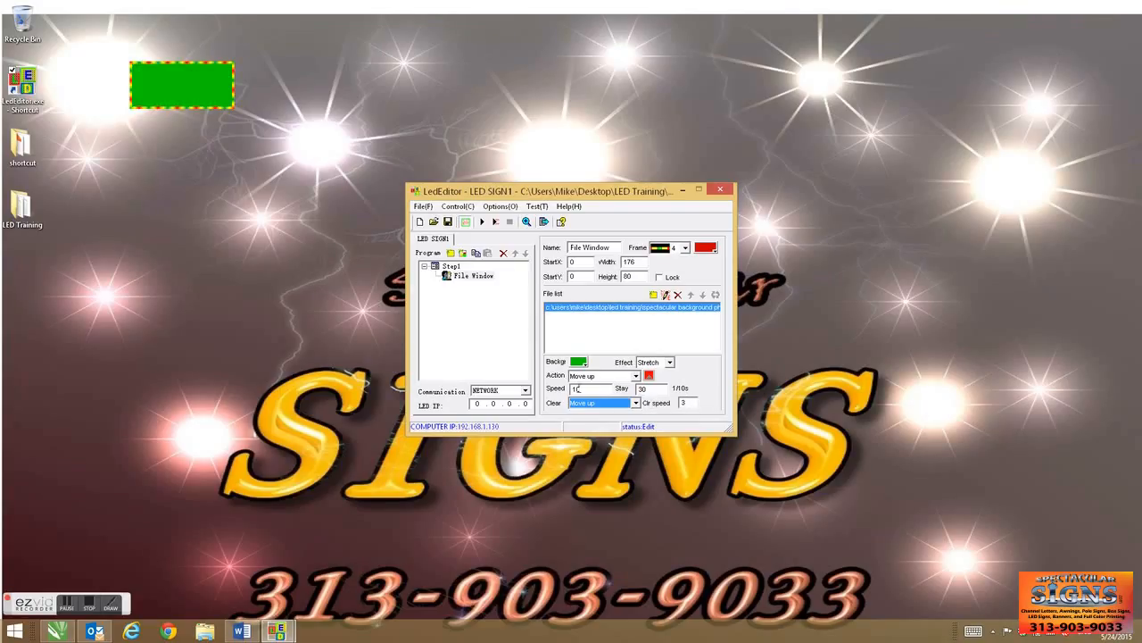
Add the USA_240-animated-flag-gifs.gif animation from the LED Training folder to the file list and set its effect to Center.
click(655, 299)
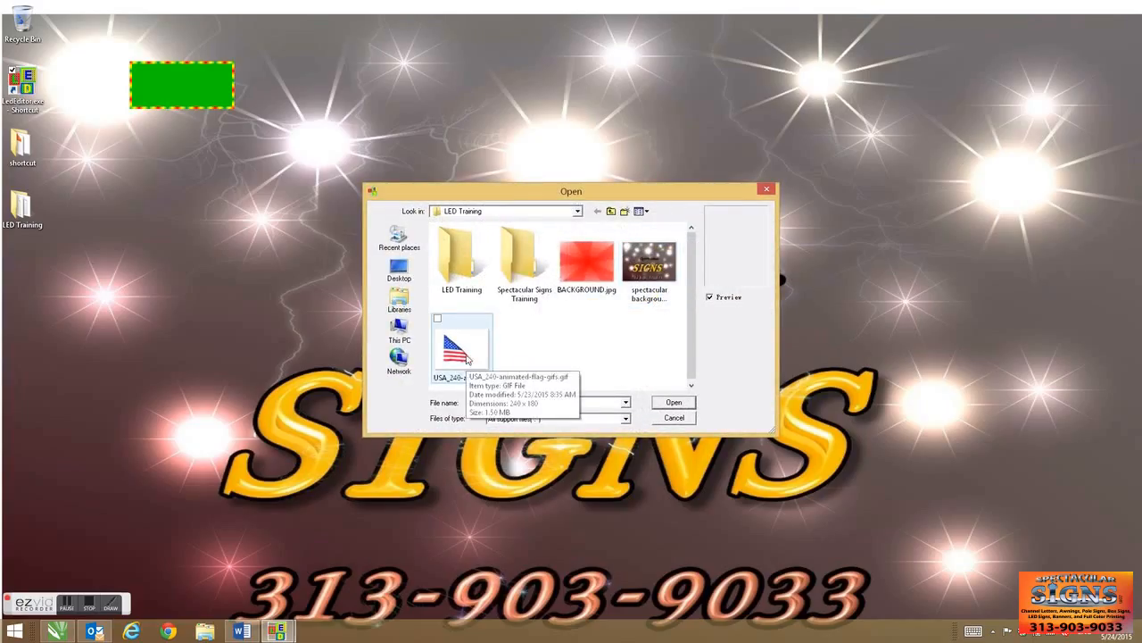
double_click(465, 357)
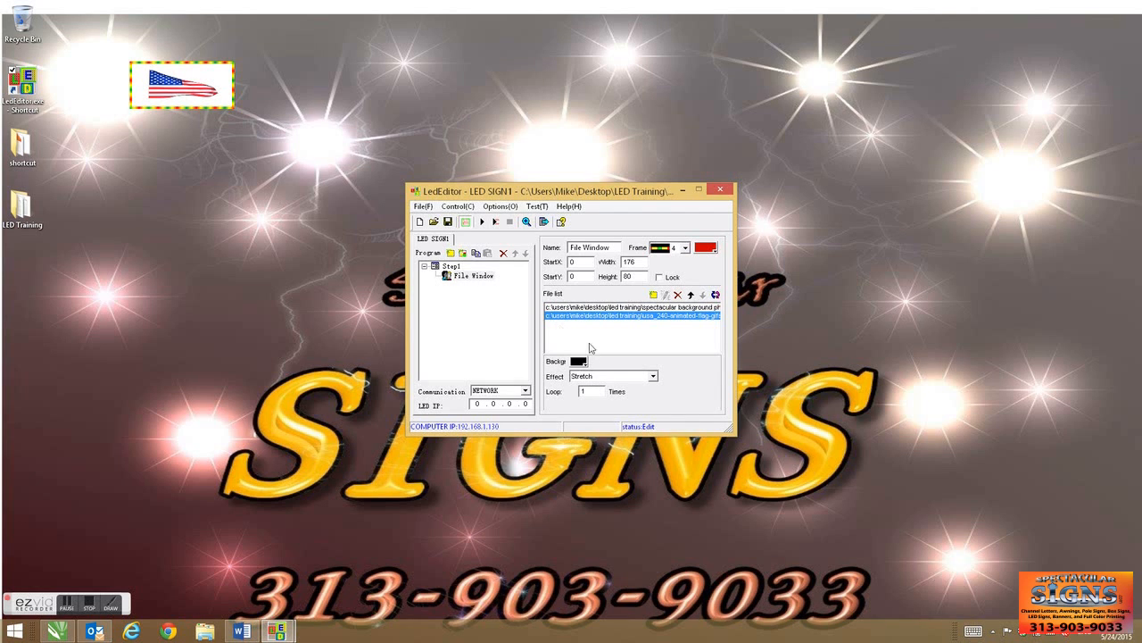
click(641, 376)
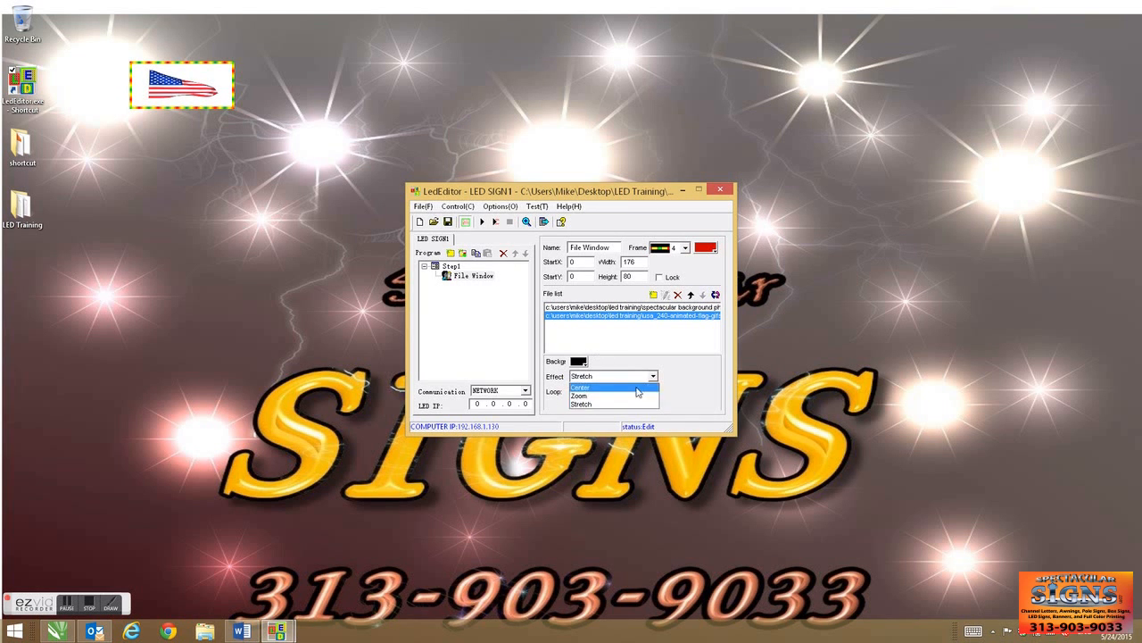
click(637, 392)
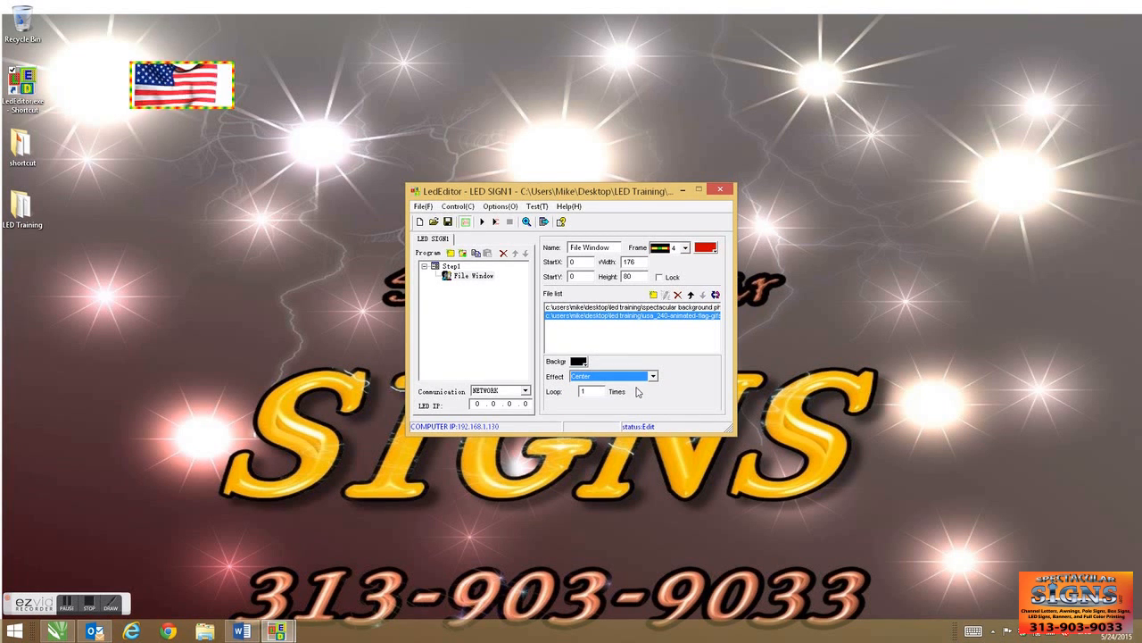
Try the Stretch effect on the flag animation and return it to Center.
click(635, 377)
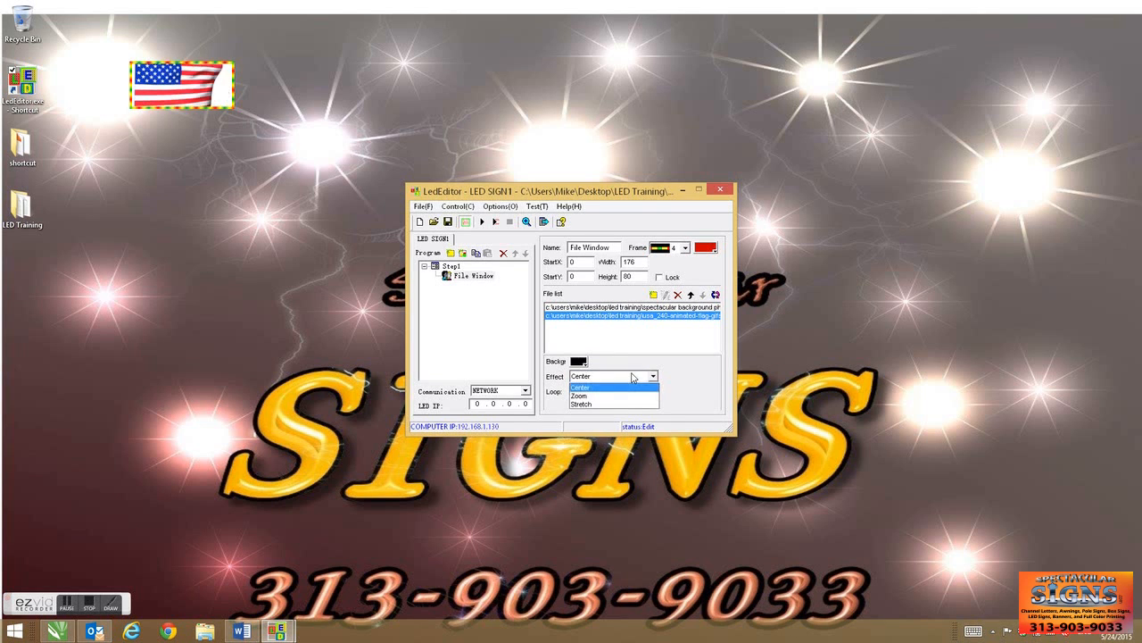
click(627, 400)
click(626, 375)
click(615, 400)
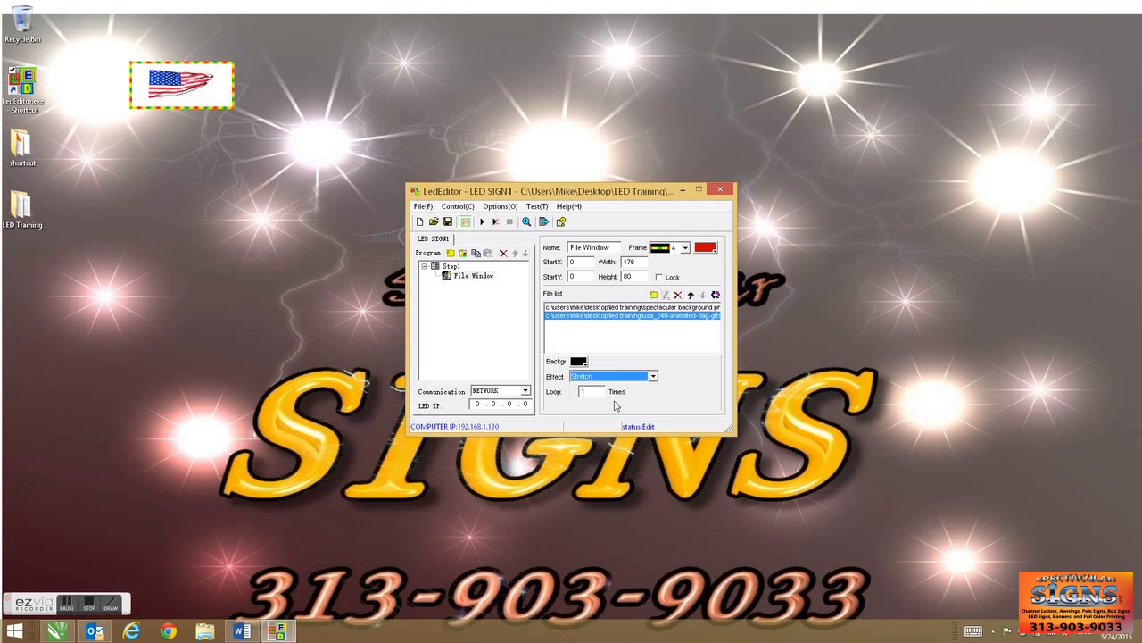
click(615, 376)
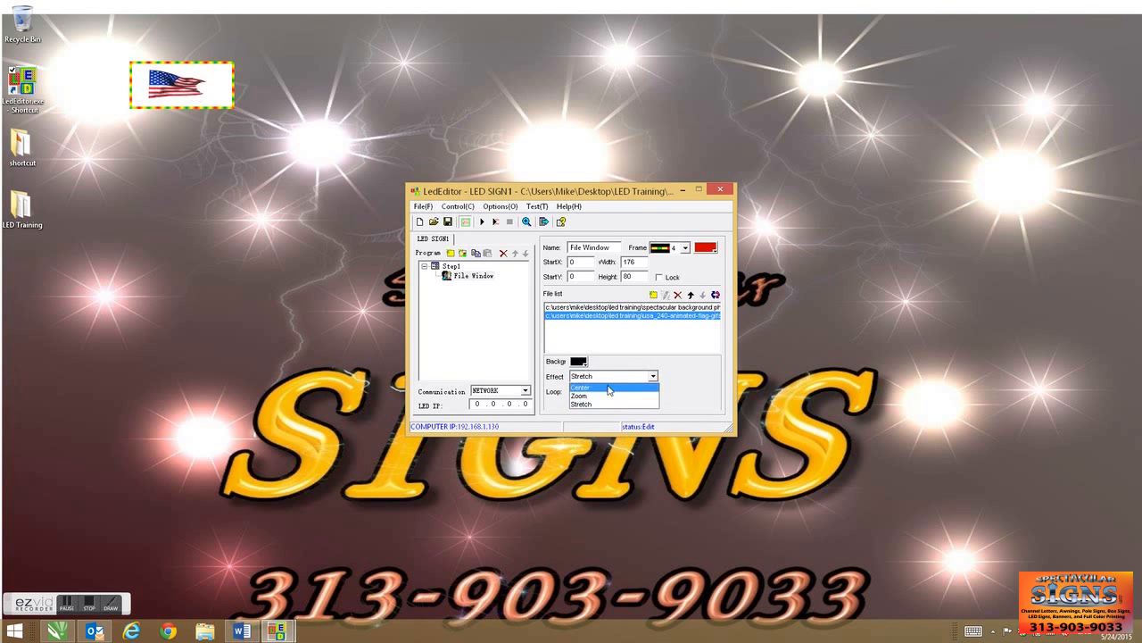
click(608, 391)
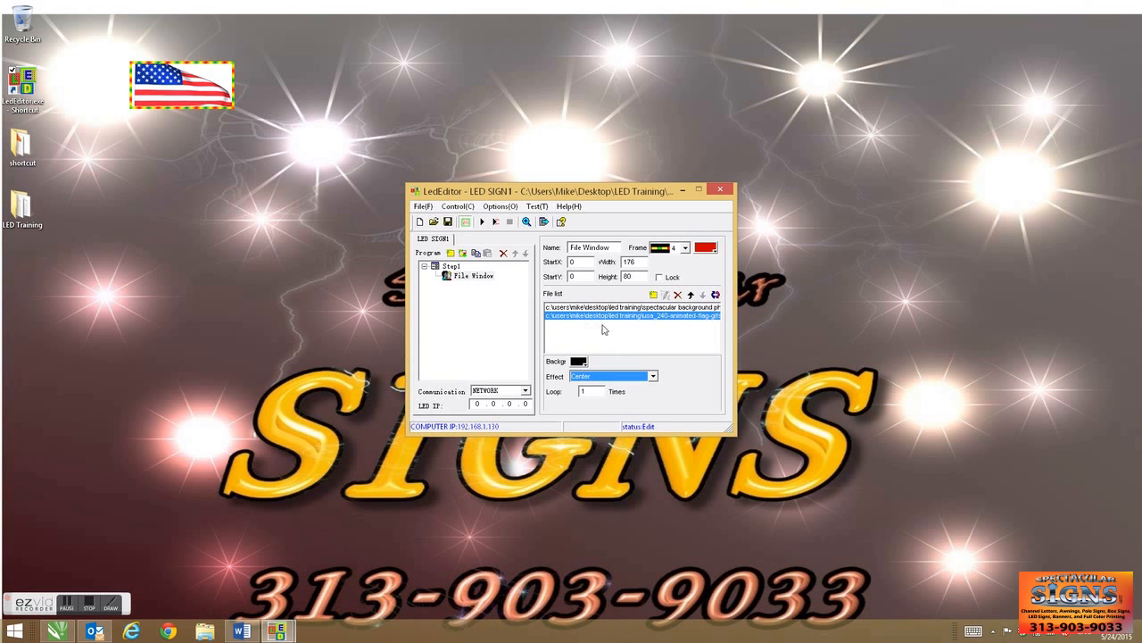
Switch to Chrome and search Google for "smokers pictures".
click(169, 631)
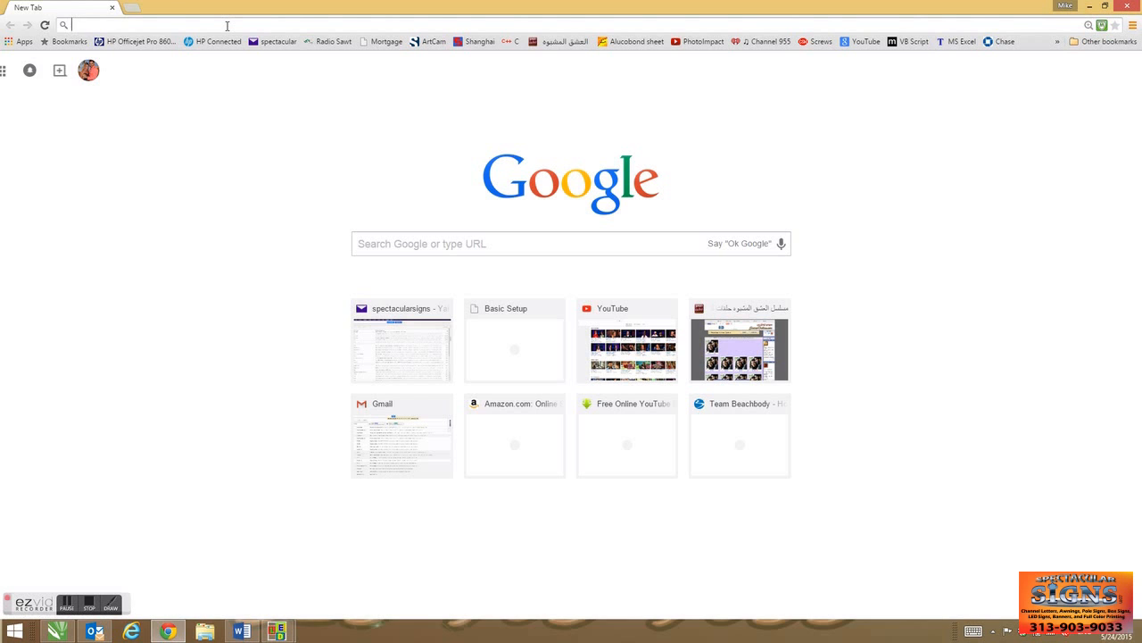
text(smokers pictures)
key(Return)
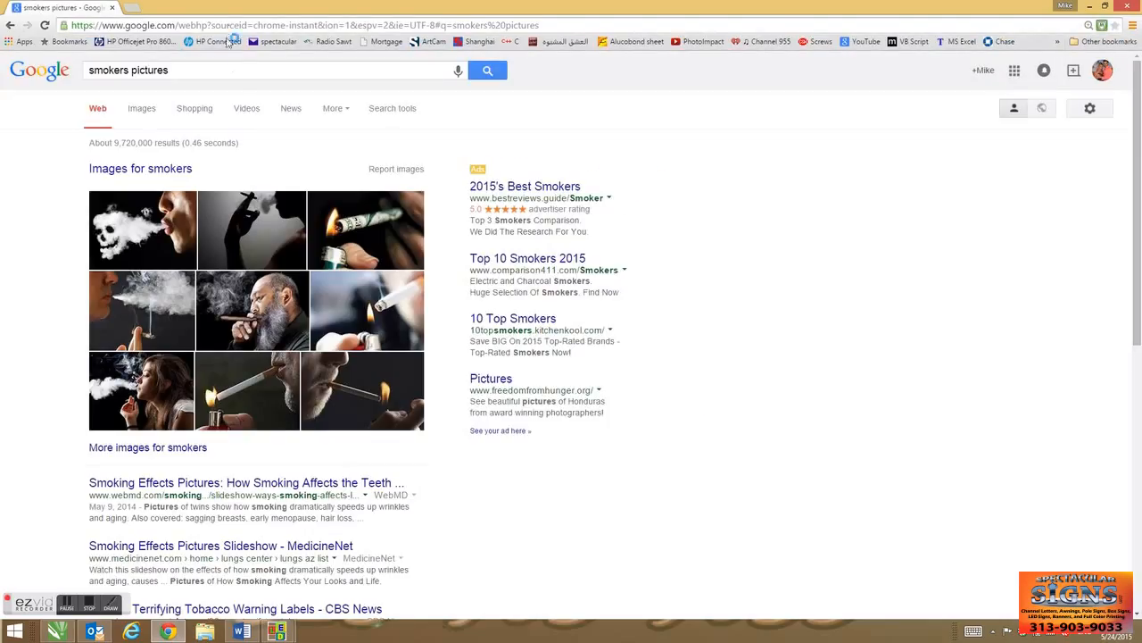
Open the skull-shaped smoke picture at full size and save it as 3-excuses-for-smoking-1.jpg in the LED Training folder.
click(163, 223)
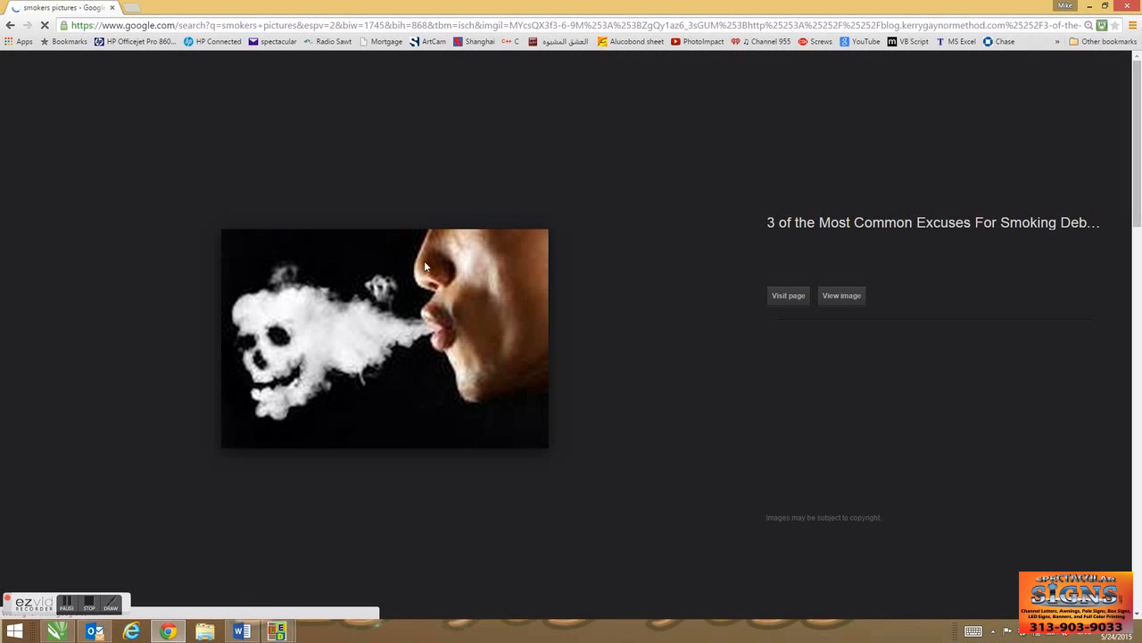
right_click(390, 299)
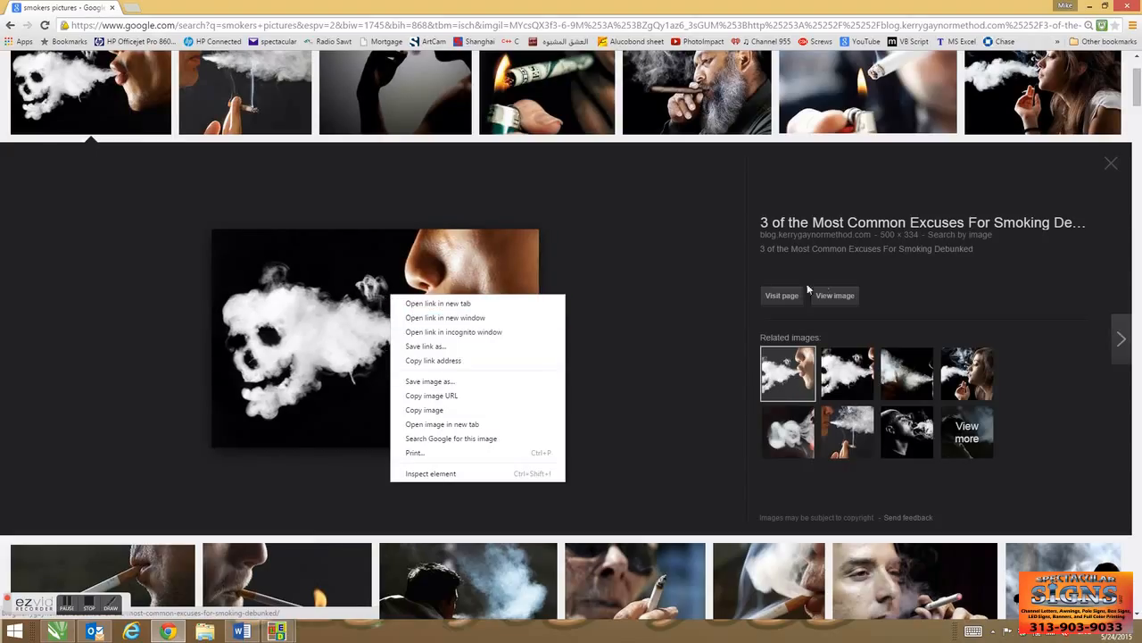
click(832, 295)
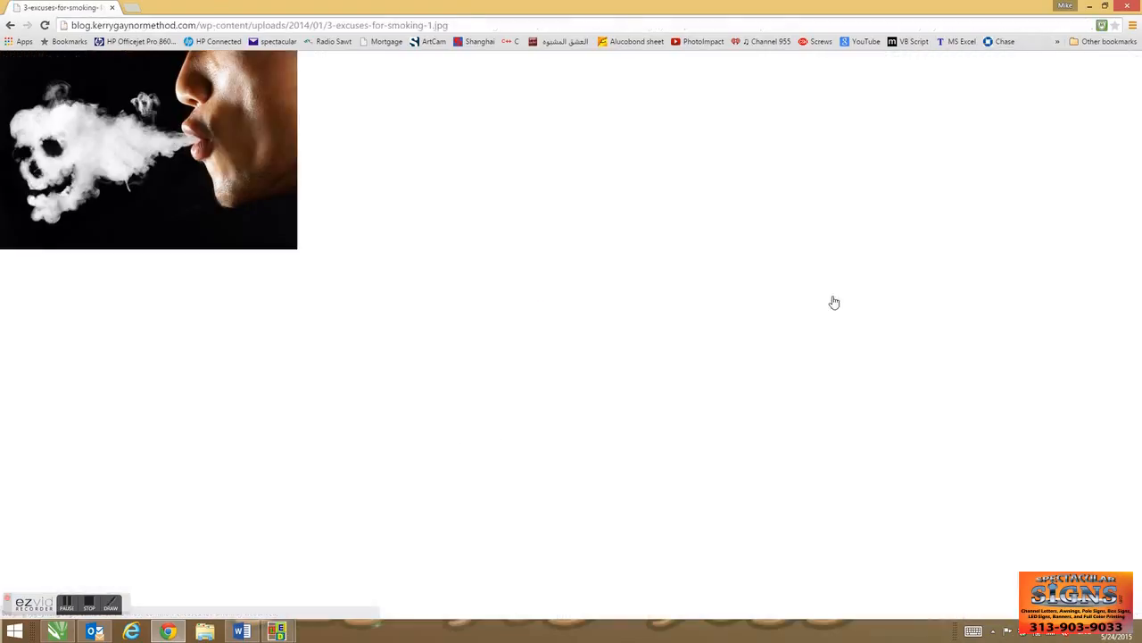
right_click(187, 145)
click(207, 151)
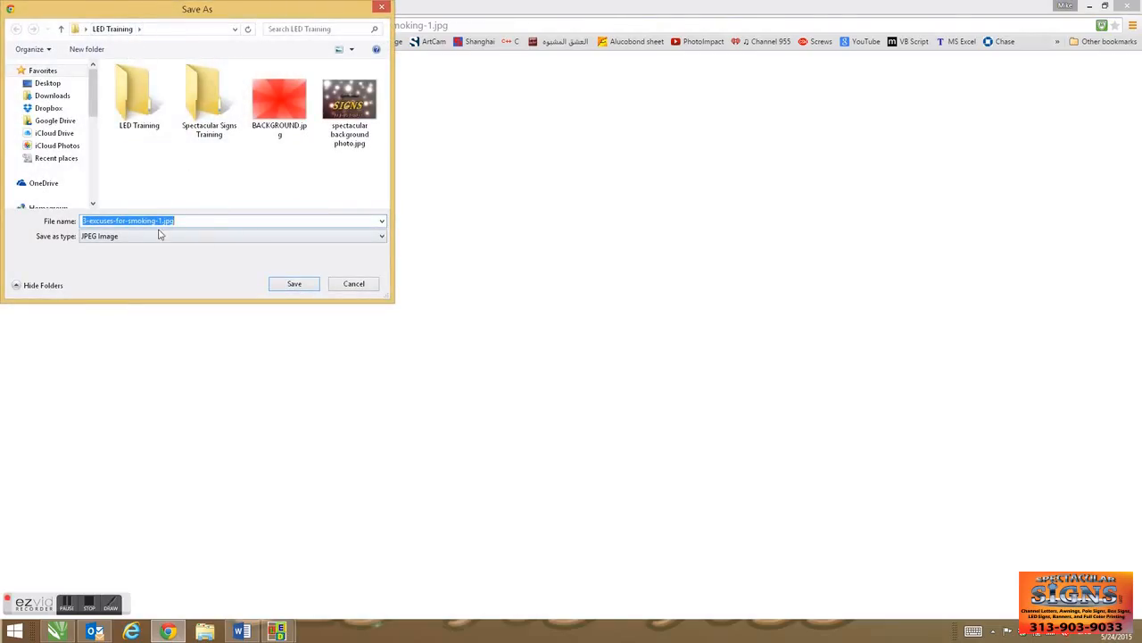
click(303, 286)
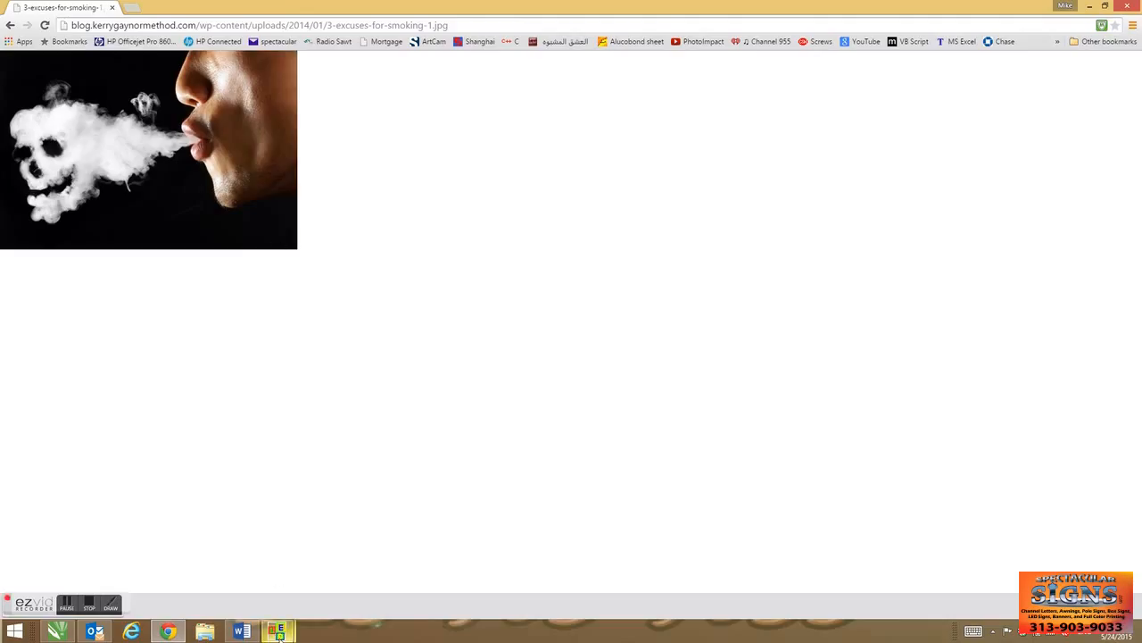
Switch back to LedEditor, minimize the browser, and add the 3-excuses-for-smoking-1.jpg image to the file list.
mouse_move(278, 633)
click(347, 579)
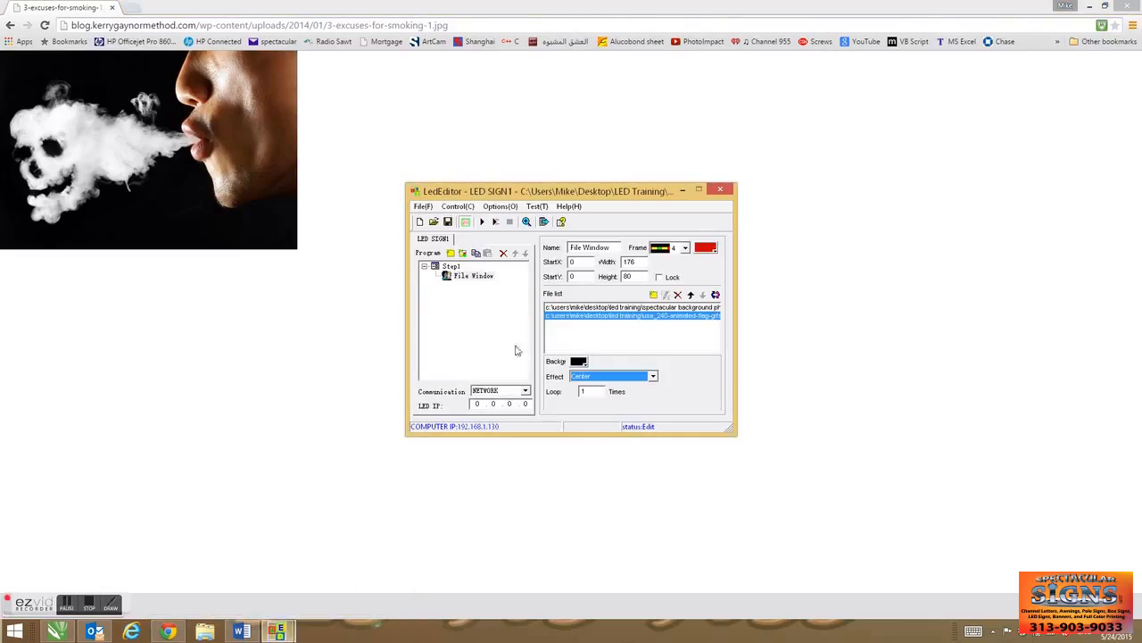
click(1090, 5)
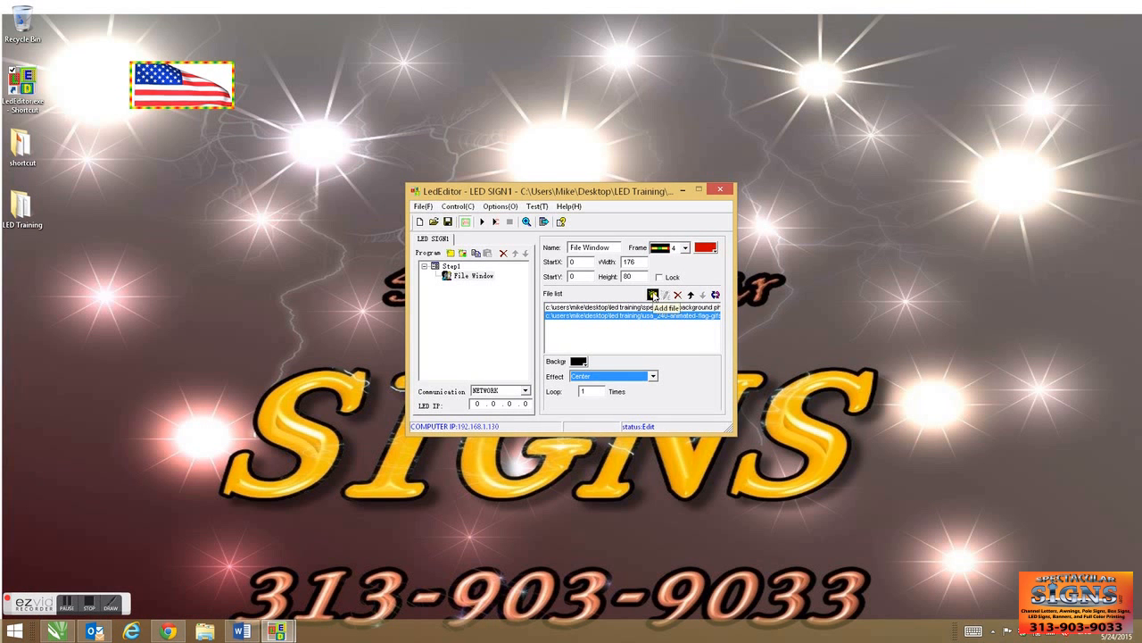
click(654, 295)
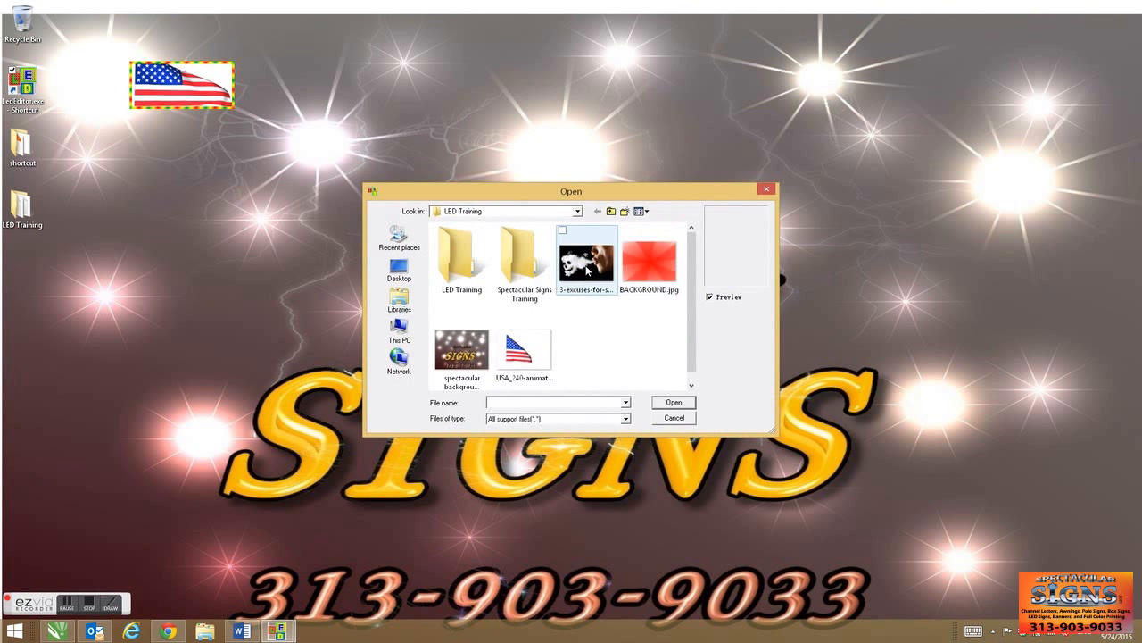
double_click(587, 267)
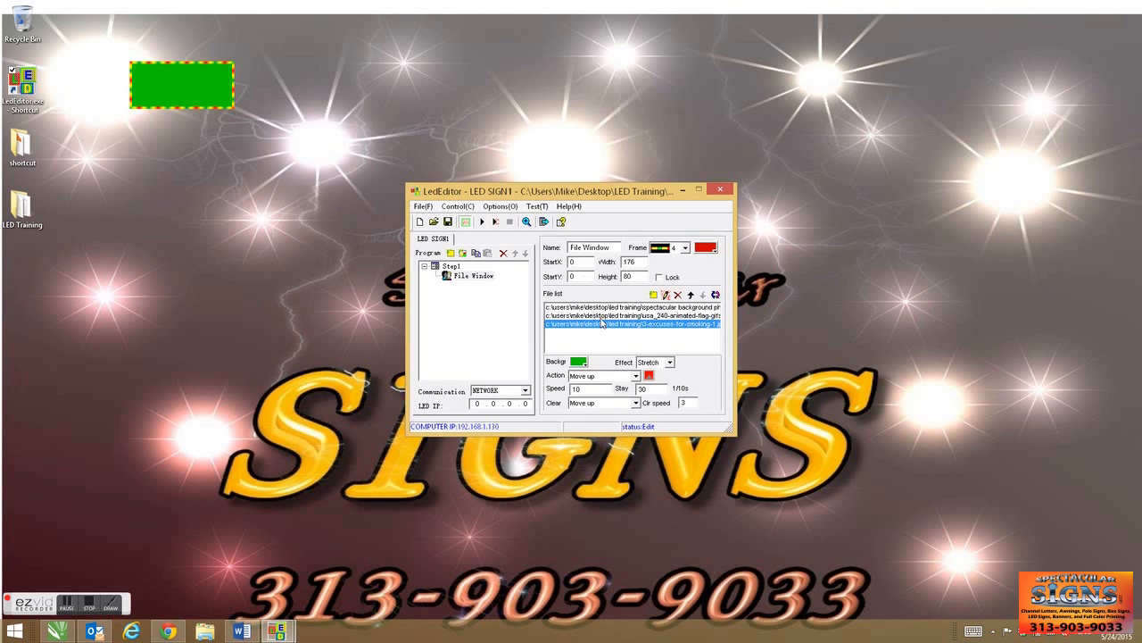
Find and launch SWFText, and move its preview and main windows clear of the LedEditor window.
click(18, 627)
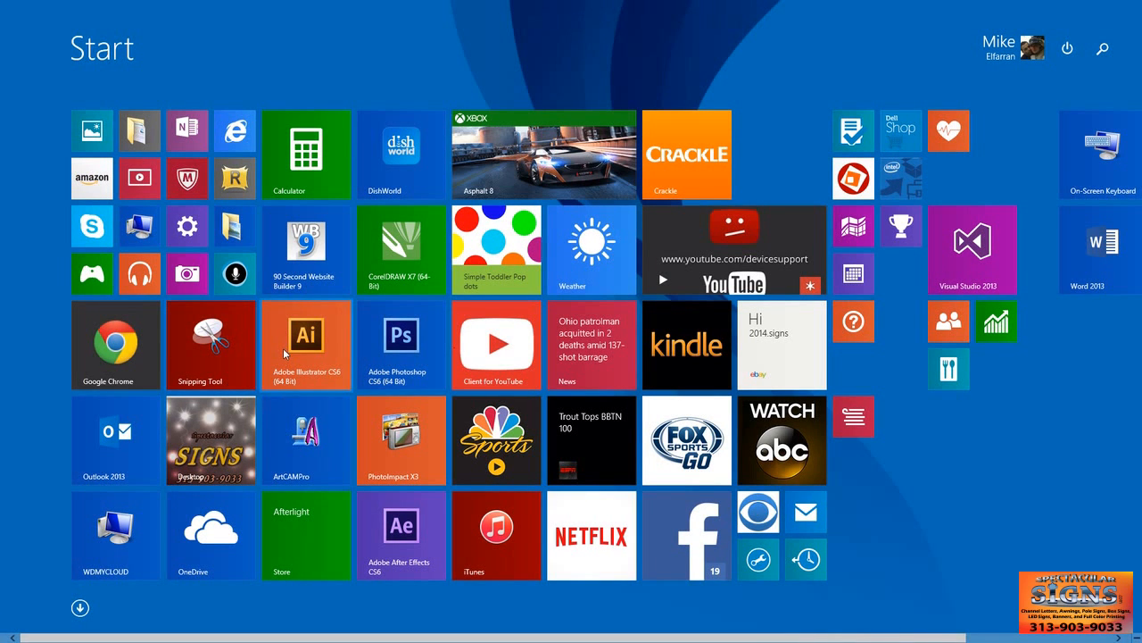
text(swFText)
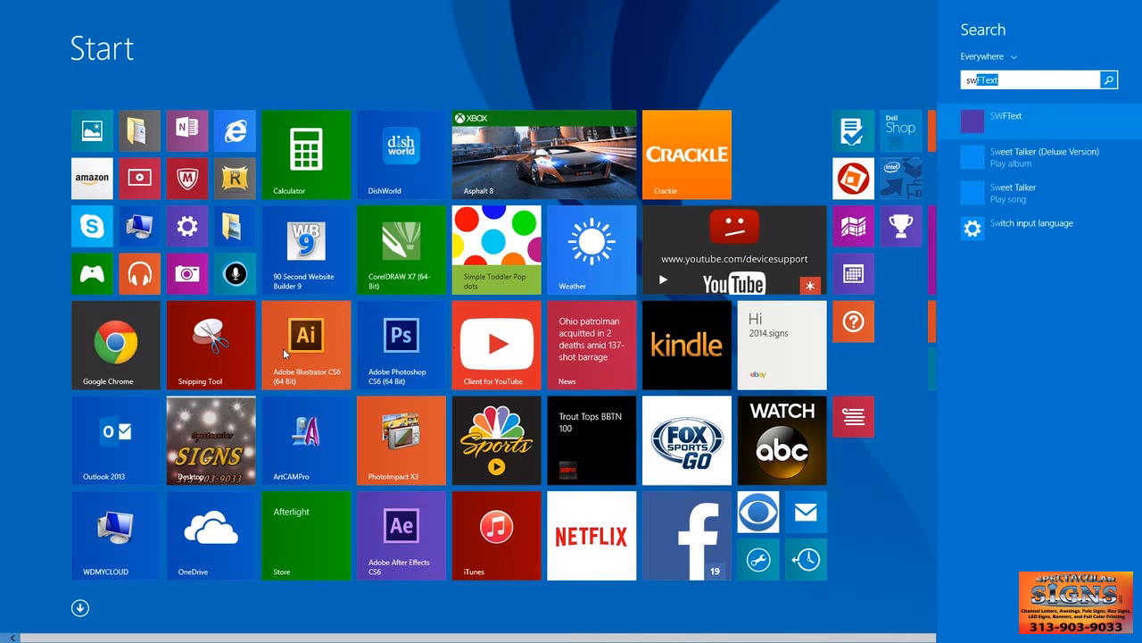
click(980, 114)
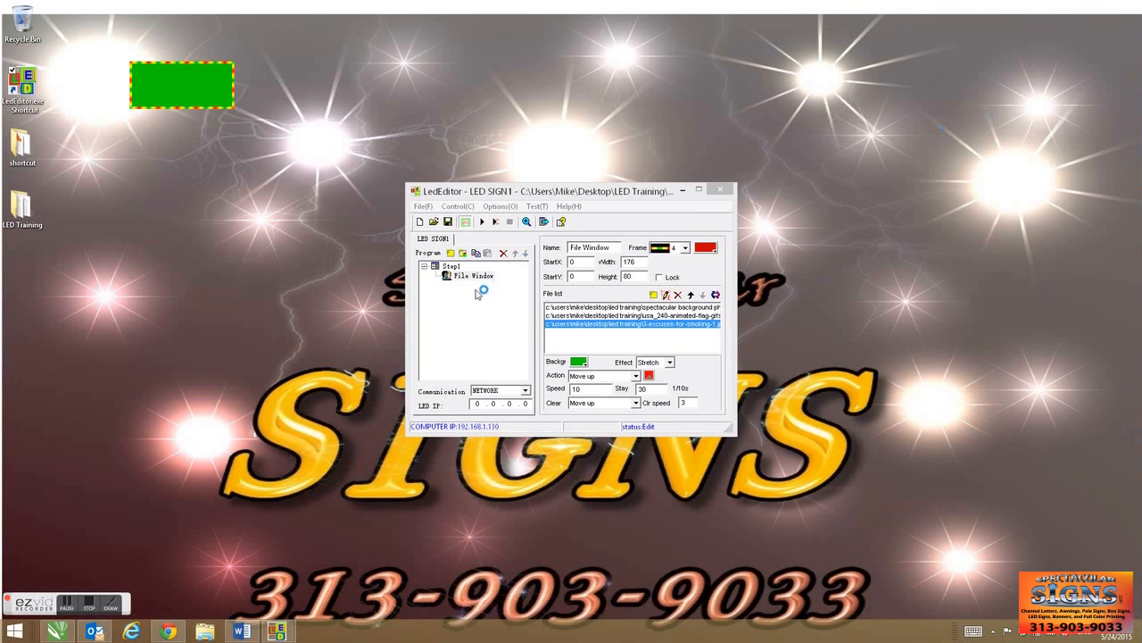
drag(78, 15, 162, 190)
drag(516, 183, 680, 116)
Set the Flash movie's size to a width of 176 and a height of 80.
double_click(742, 142)
text(176)
drag(851, 142, 886, 78)
text(80)
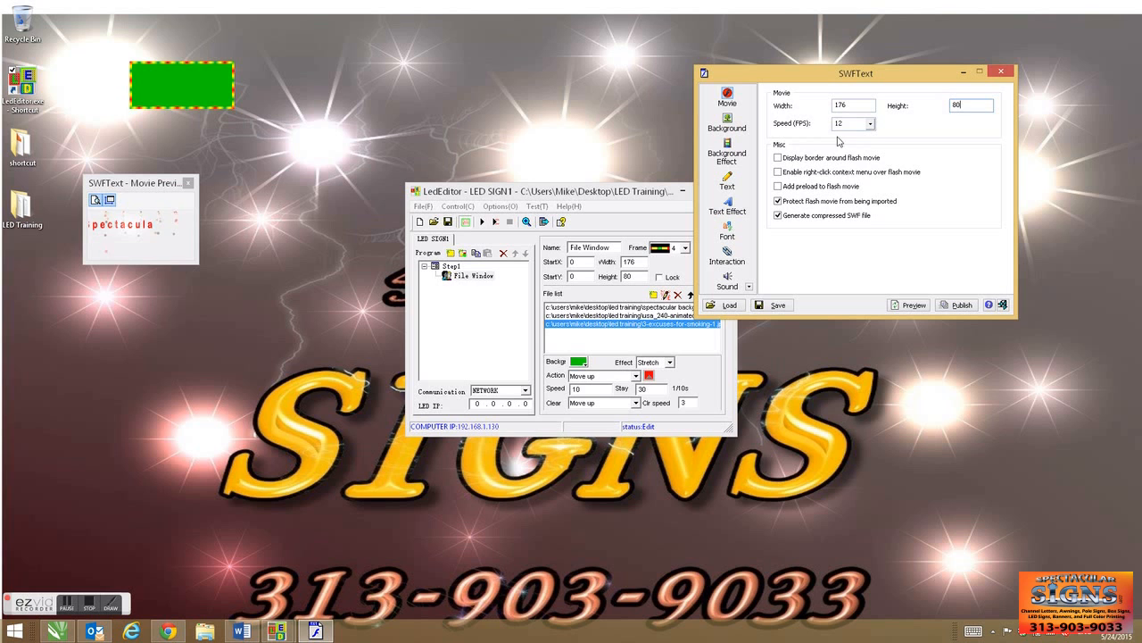
Look over the movie's existing text entry and apply the Firework background effect.
click(728, 180)
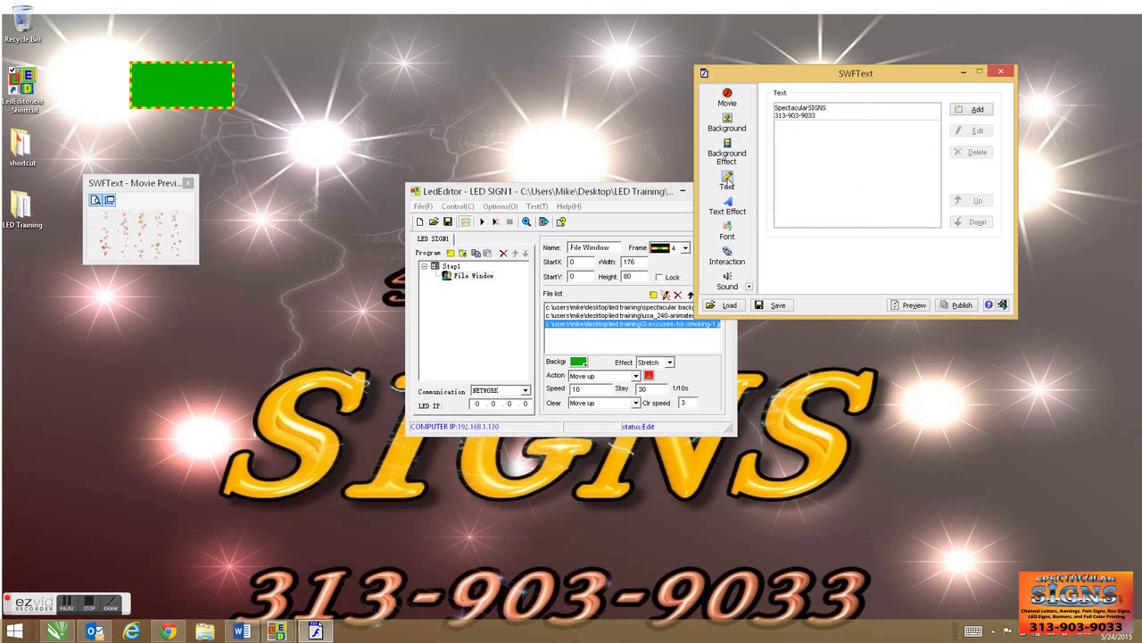
click(793, 120)
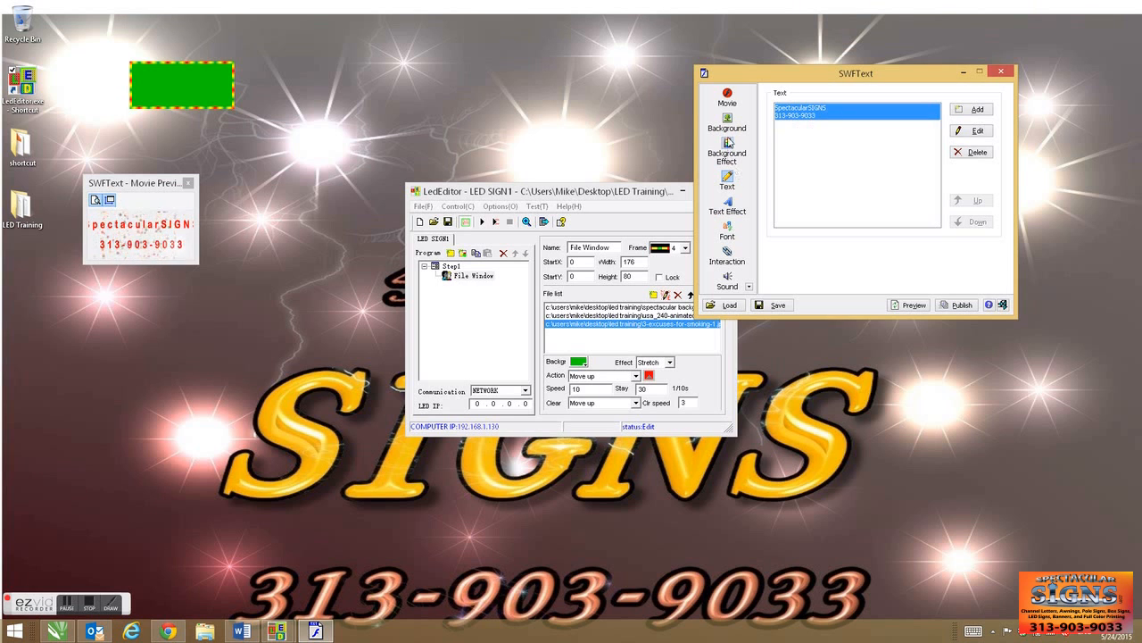
click(732, 147)
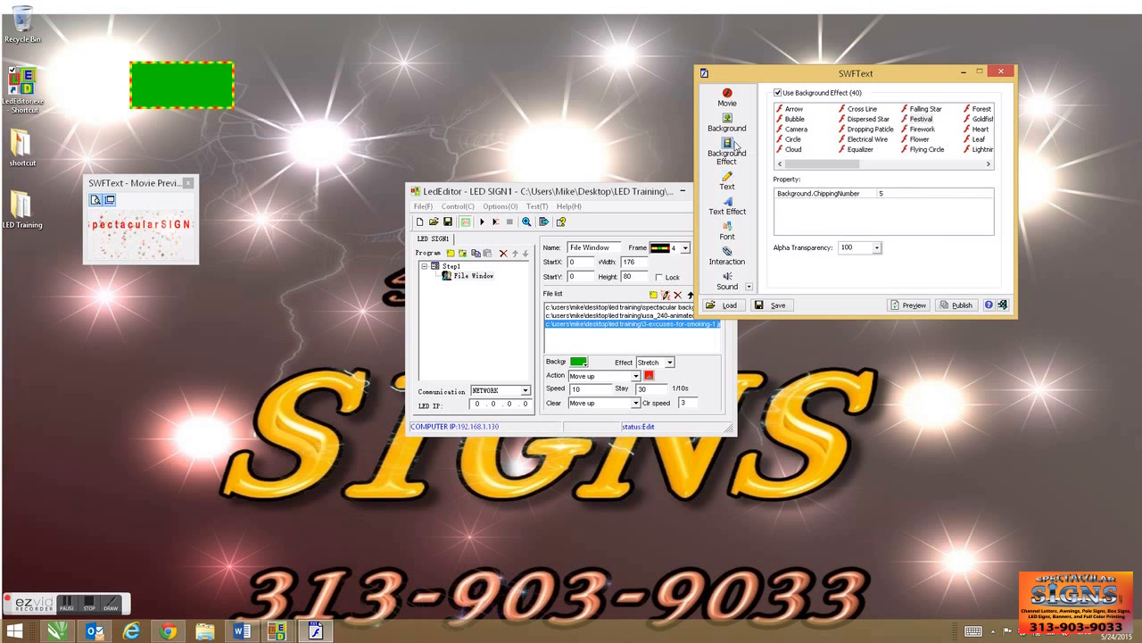
click(922, 131)
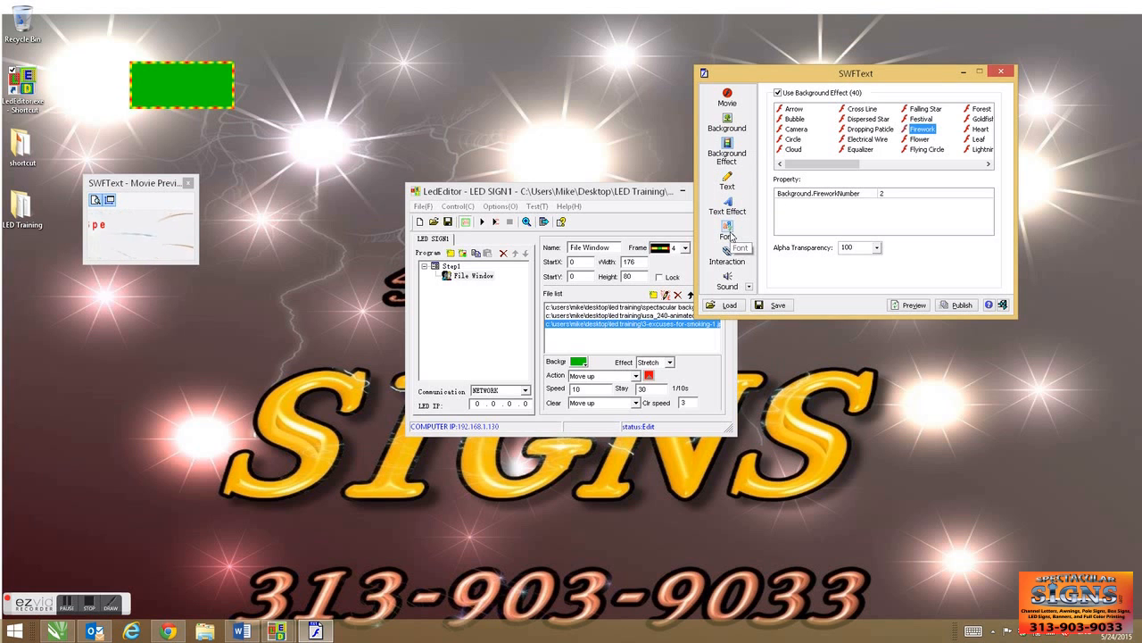
Replace the movie's image background with a solid black color.
click(728, 123)
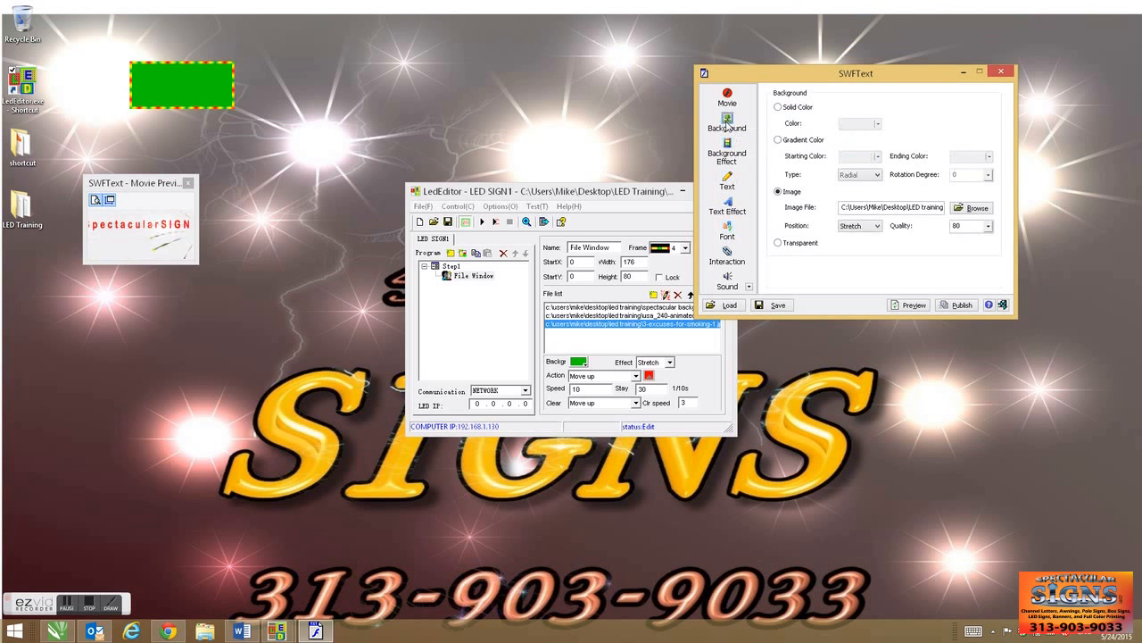
click(779, 108)
click(878, 124)
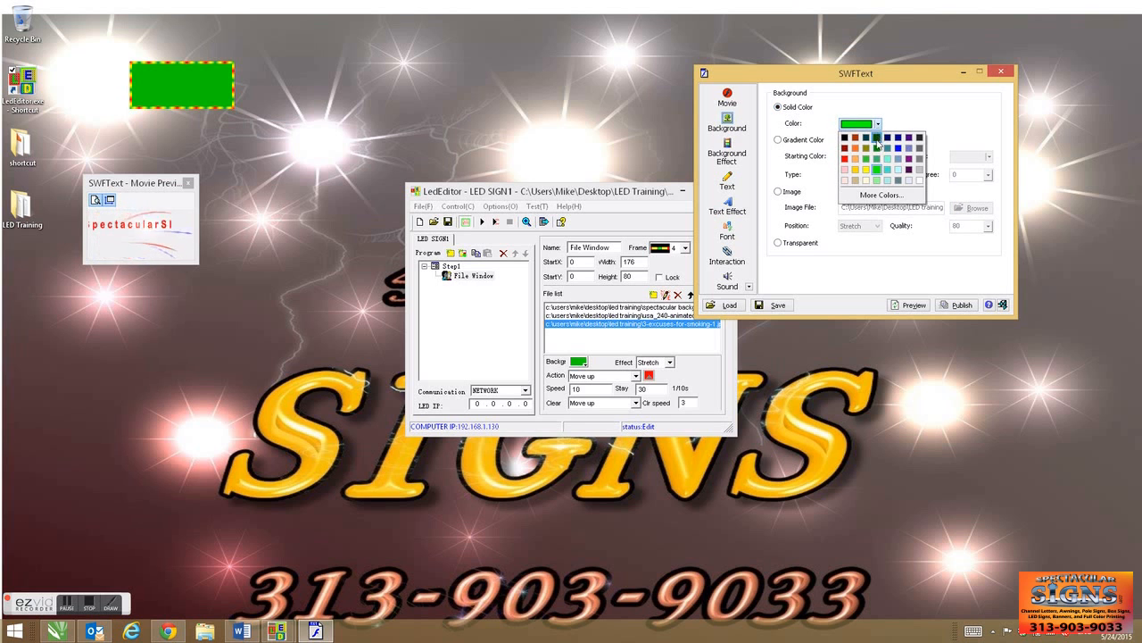
click(845, 138)
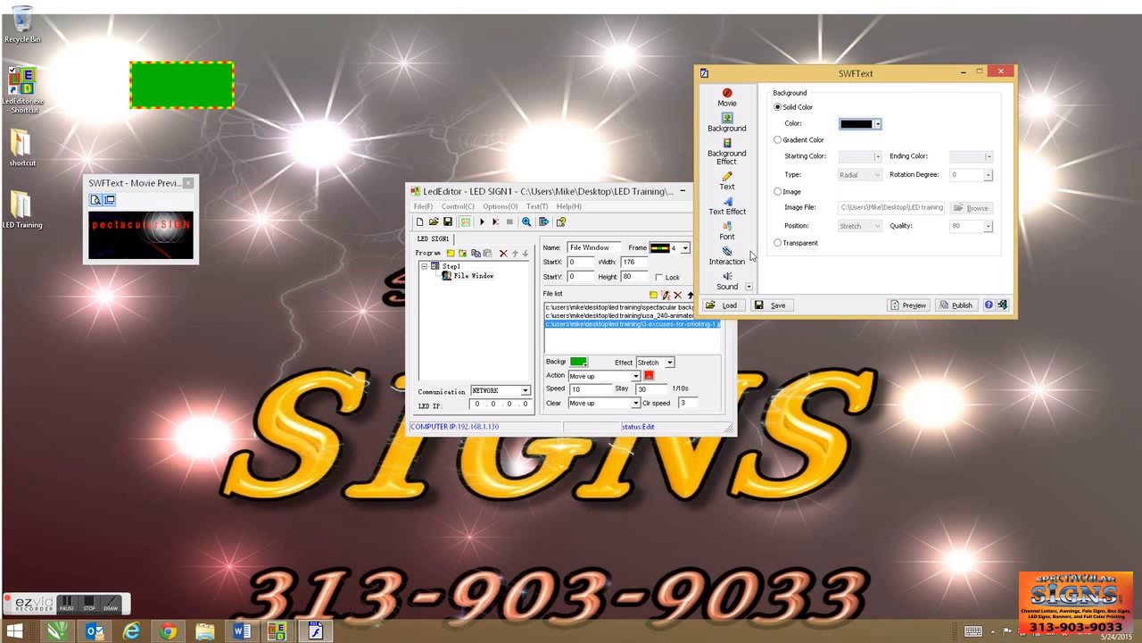
Select the movie's text entry and set its font's text size to 7.
click(727, 205)
click(728, 183)
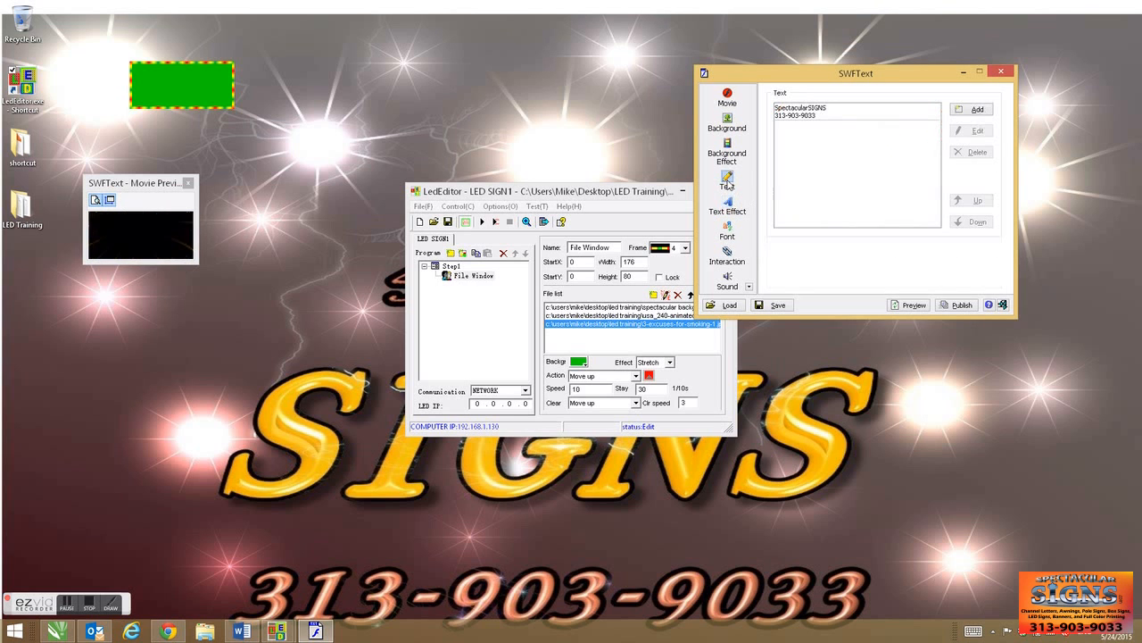
click(795, 116)
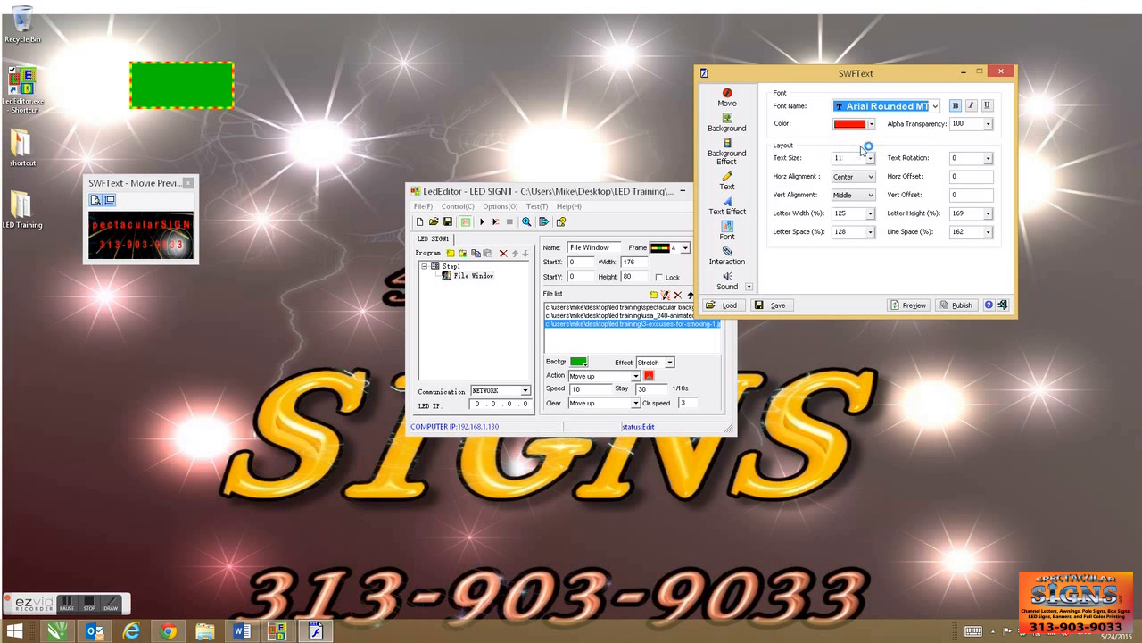
click(871, 160)
click(869, 162)
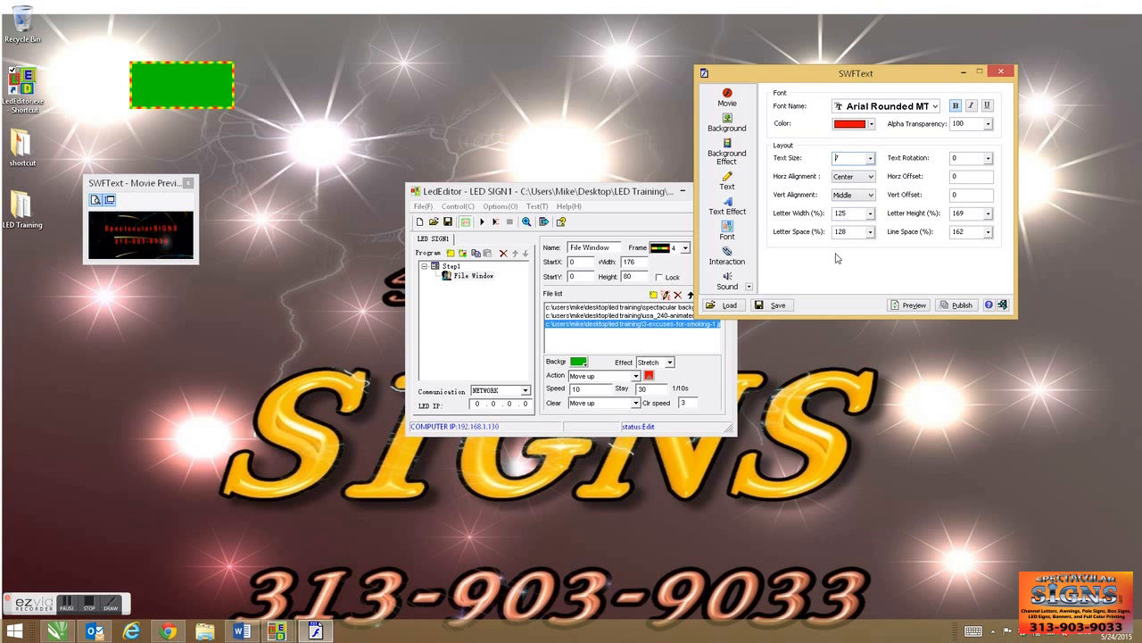
Edit the movie's text entry to read Spectacular on the first line and SIGNS on the second, removing the phone number.
click(727, 205)
click(728, 179)
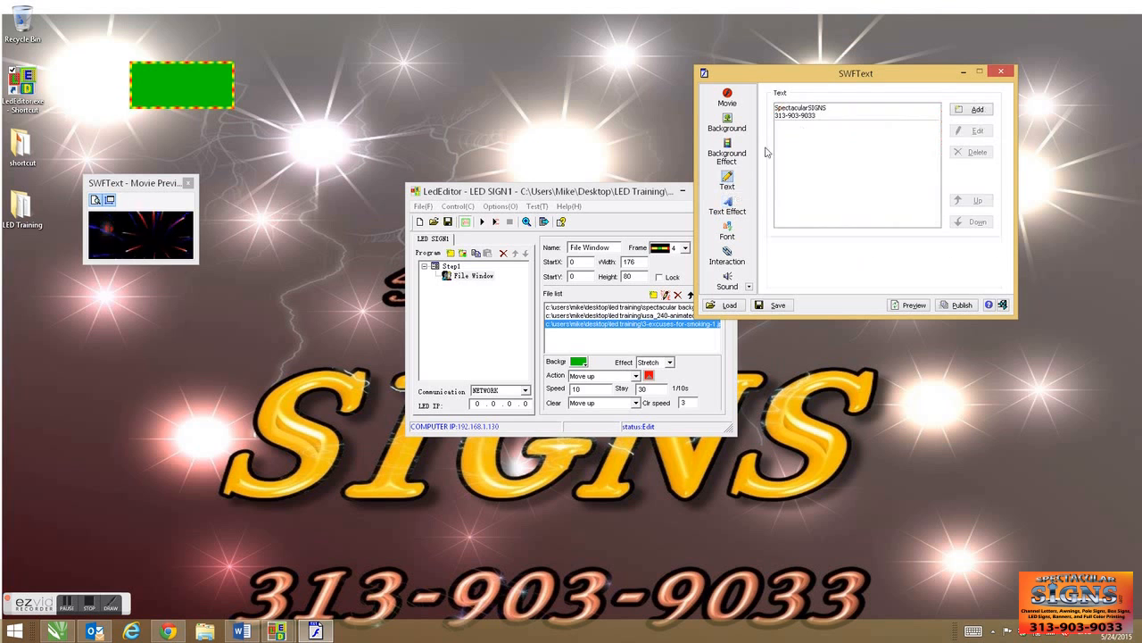
click(783, 114)
click(971, 131)
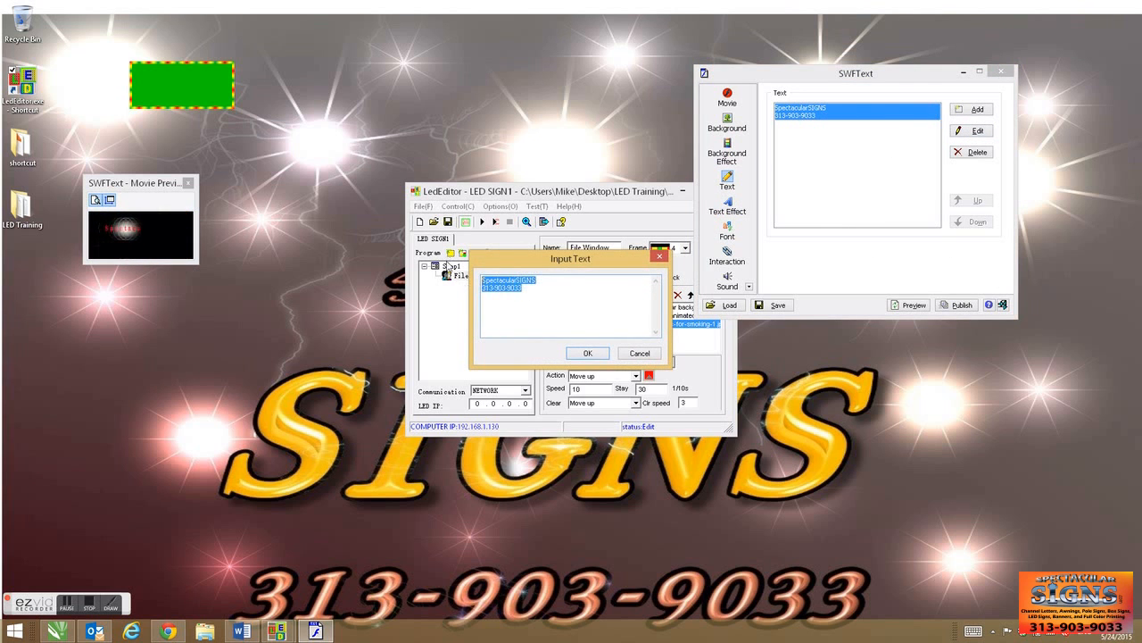
click(539, 290)
key(BackSpace)
key(BackSpace)
key(BackSpace)
key(BackSpace)
key(BackSpace)
key(BackSpace)
key(BackSpace)
key(BackSpace)
key(BackSpace)
key(BackSpace)
key(BackSpace)
key(BackSpace)
key(BackSpace)
key(BackSpace)
key(BackSpace)
key(BackSpace)
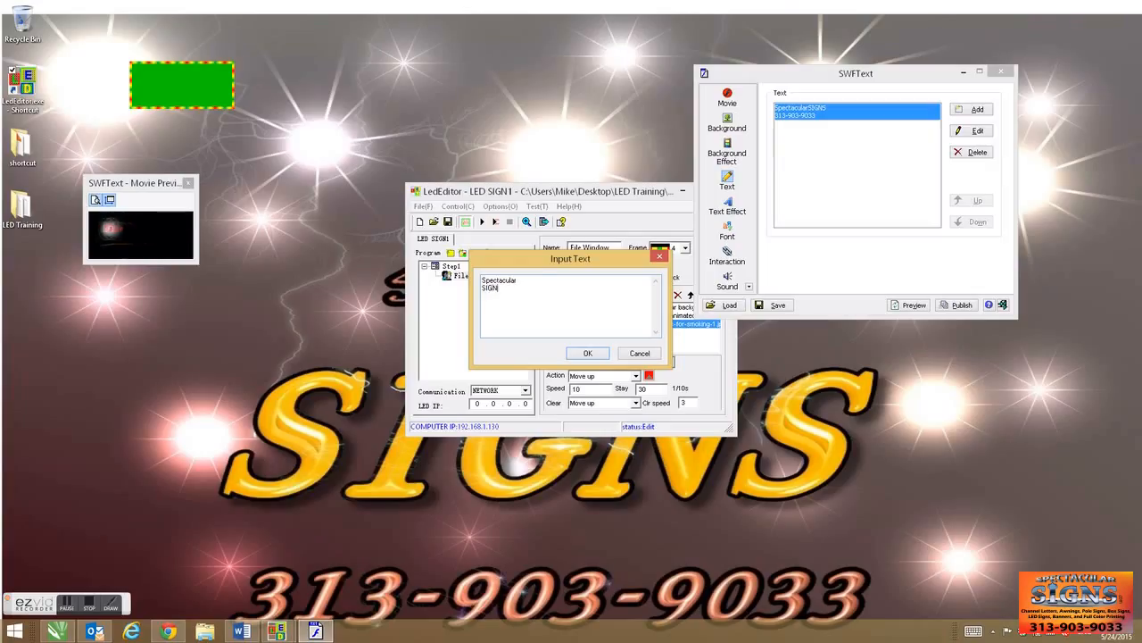
click(589, 355)
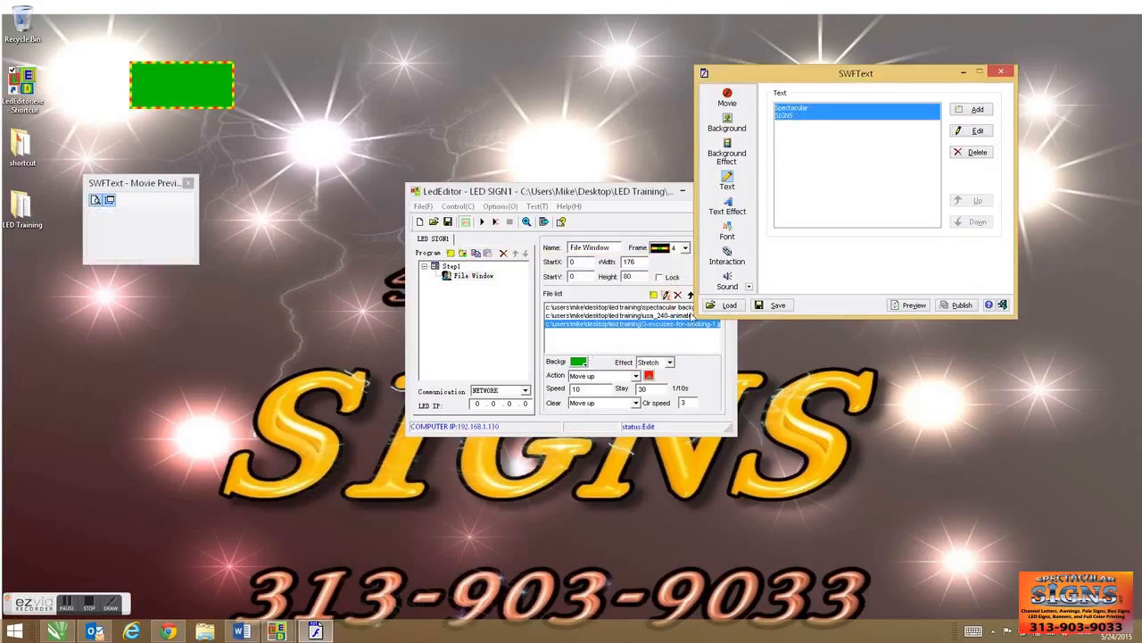
Try larger text sizes for the two-line text and settle on a size of 11.
click(728, 207)
click(727, 234)
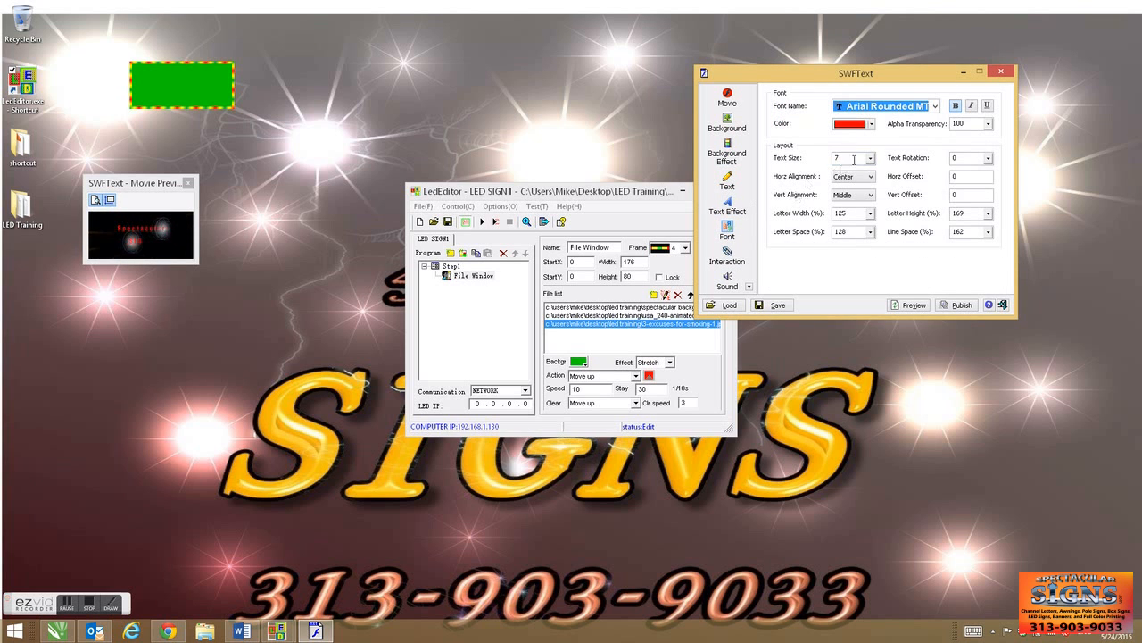
drag(871, 159, 891, 168)
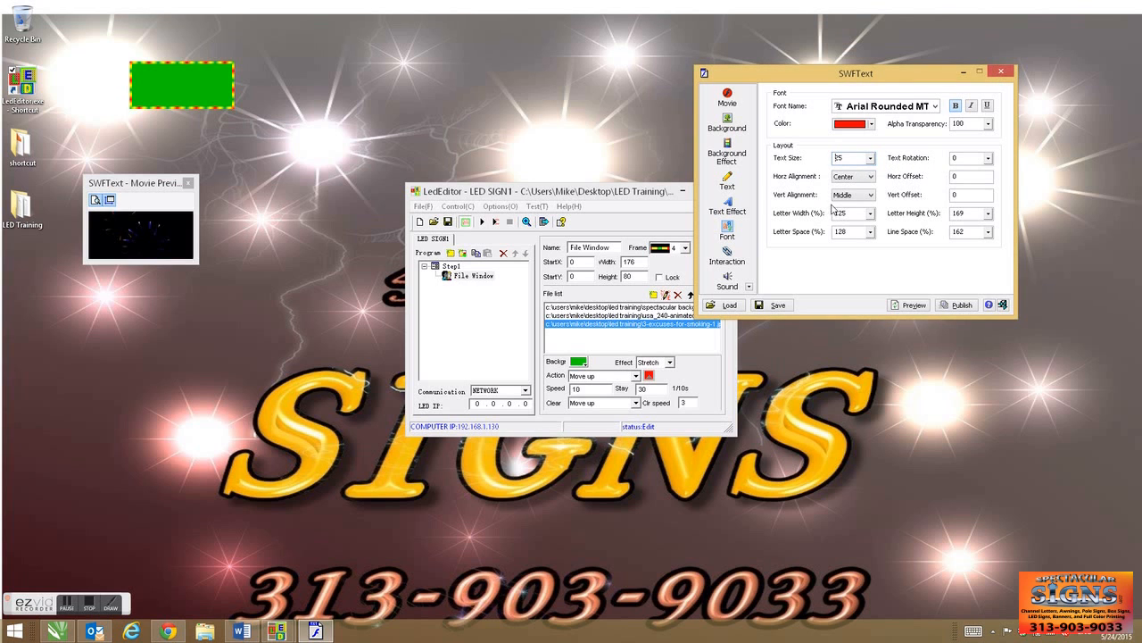
drag(870, 157, 870, 165)
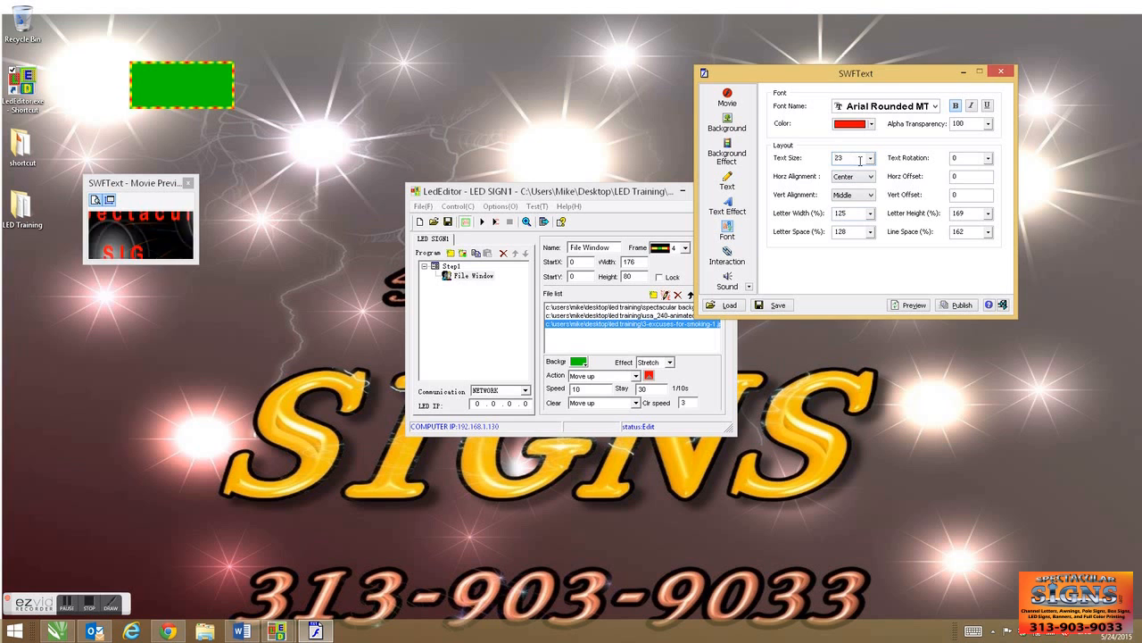
drag(872, 163, 869, 163)
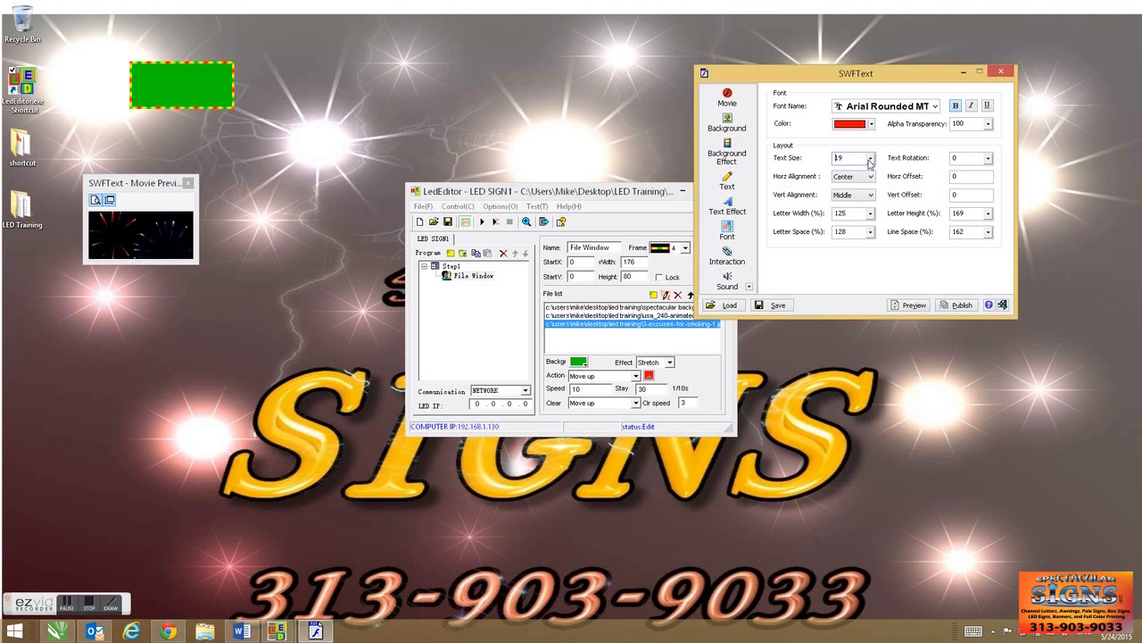
drag(868, 168, 859, 161)
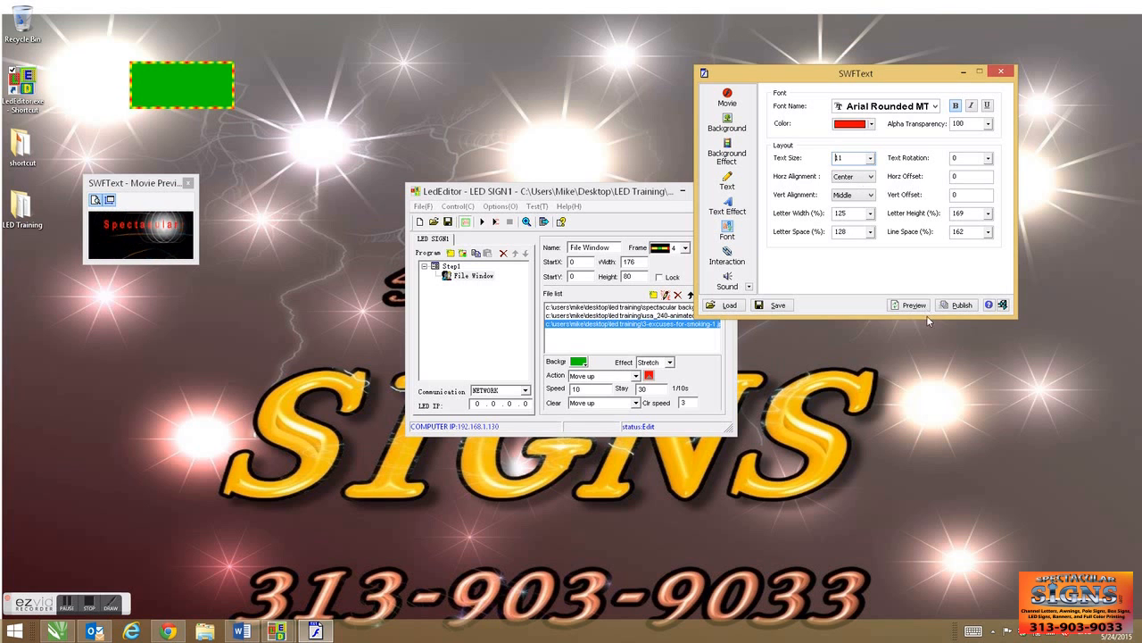
Publish the movie as a Flash file named SPECTACULA SIGNS in the LED training folder and close SWFText.
click(956, 304)
click(545, 346)
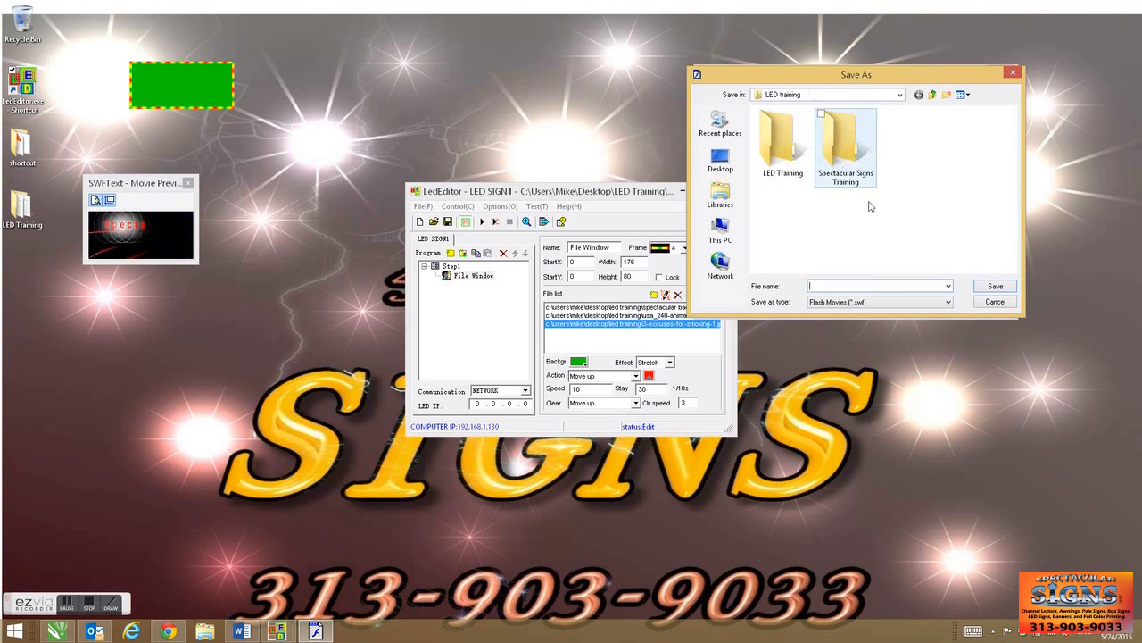
text(S)
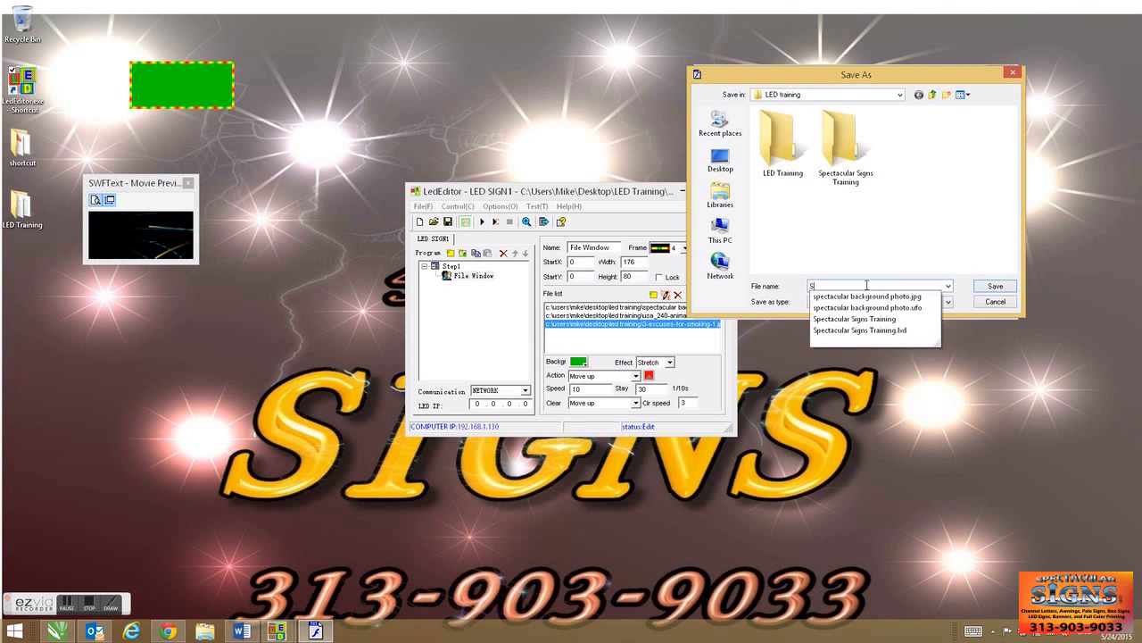
text(PECTACULA SIGNS)
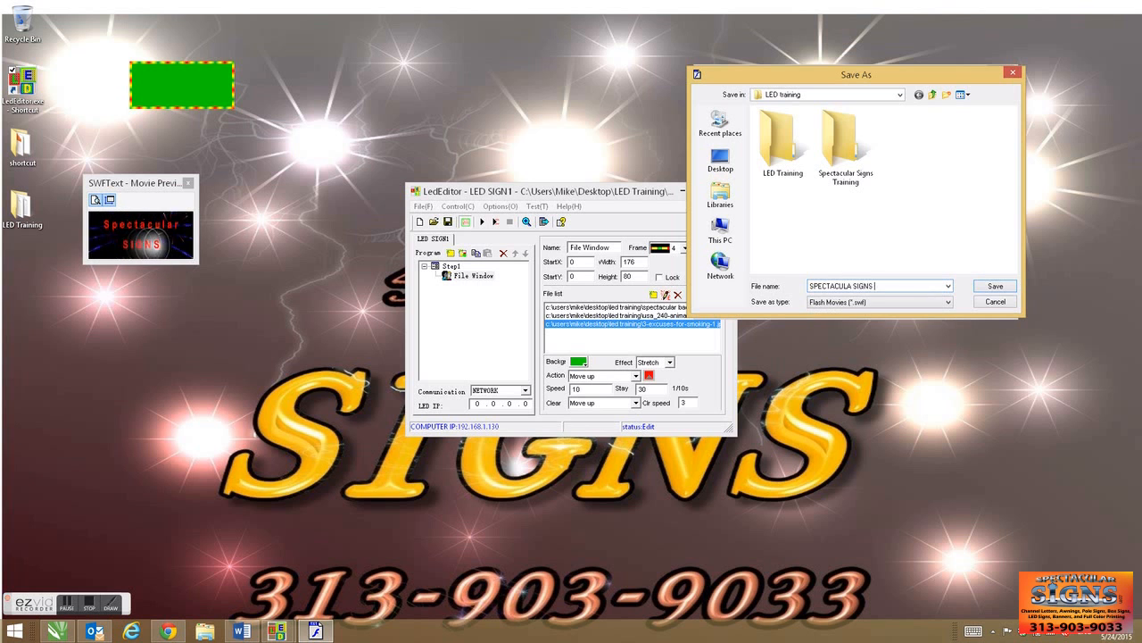
key(Return)
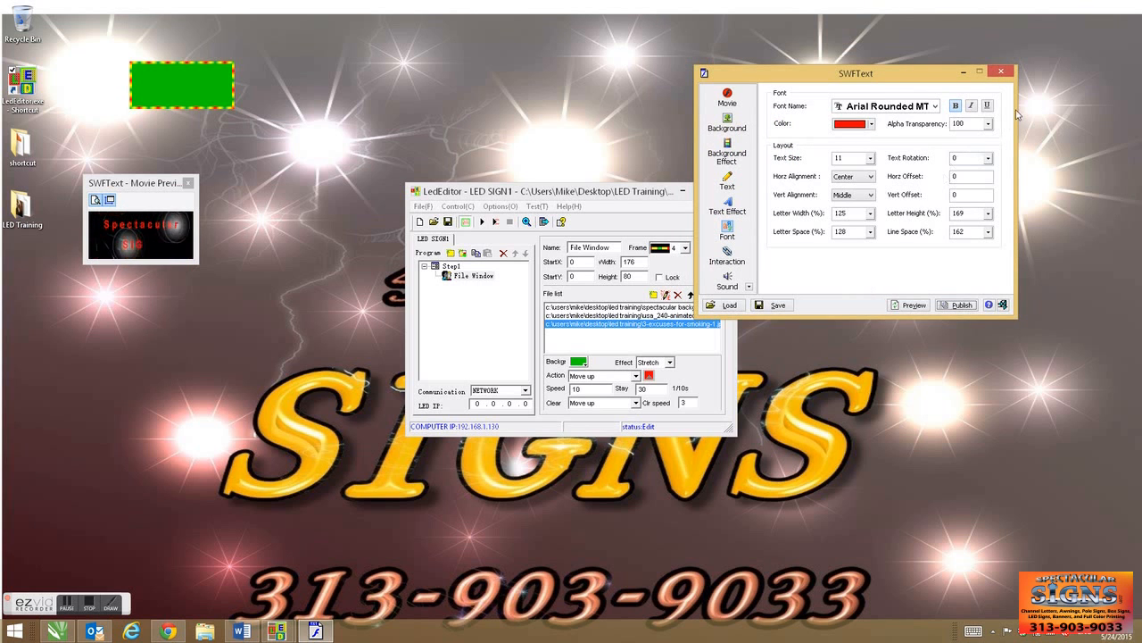
click(1002, 71)
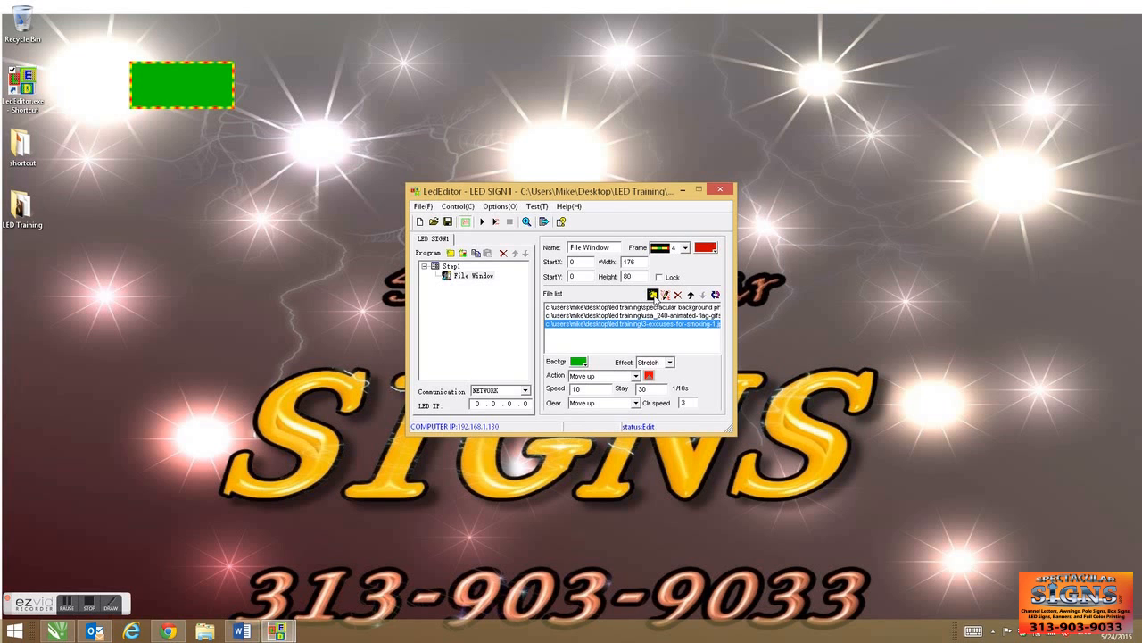
Add SPECTACULA SIGNS.swf from the LED Training folder to the File Window's file list.
click(654, 295)
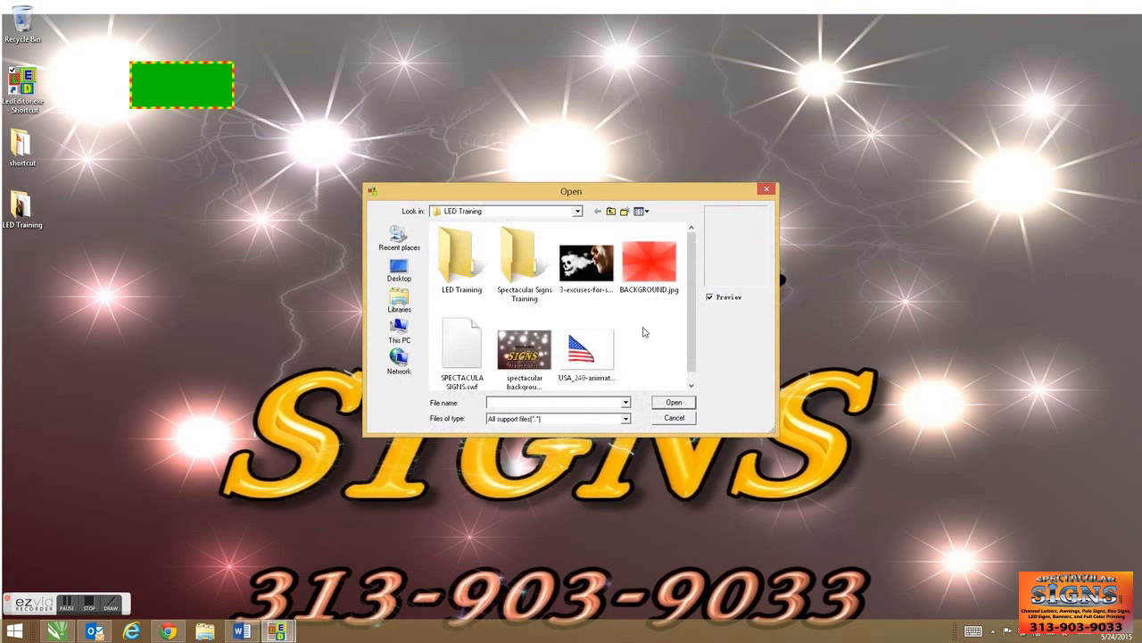
click(472, 354)
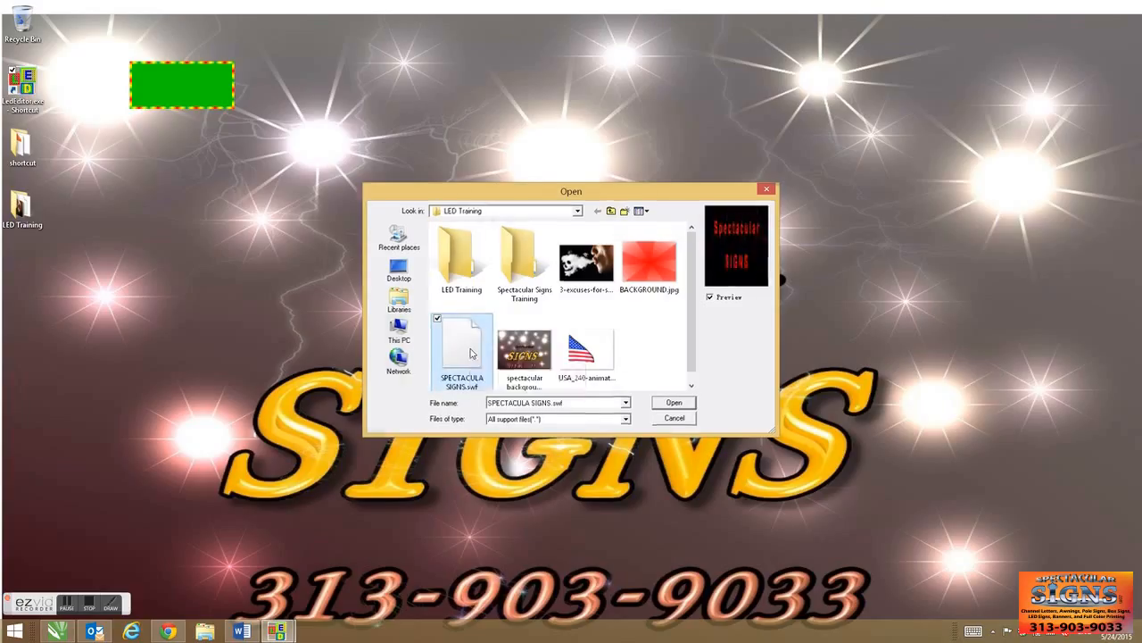
double_click(471, 354)
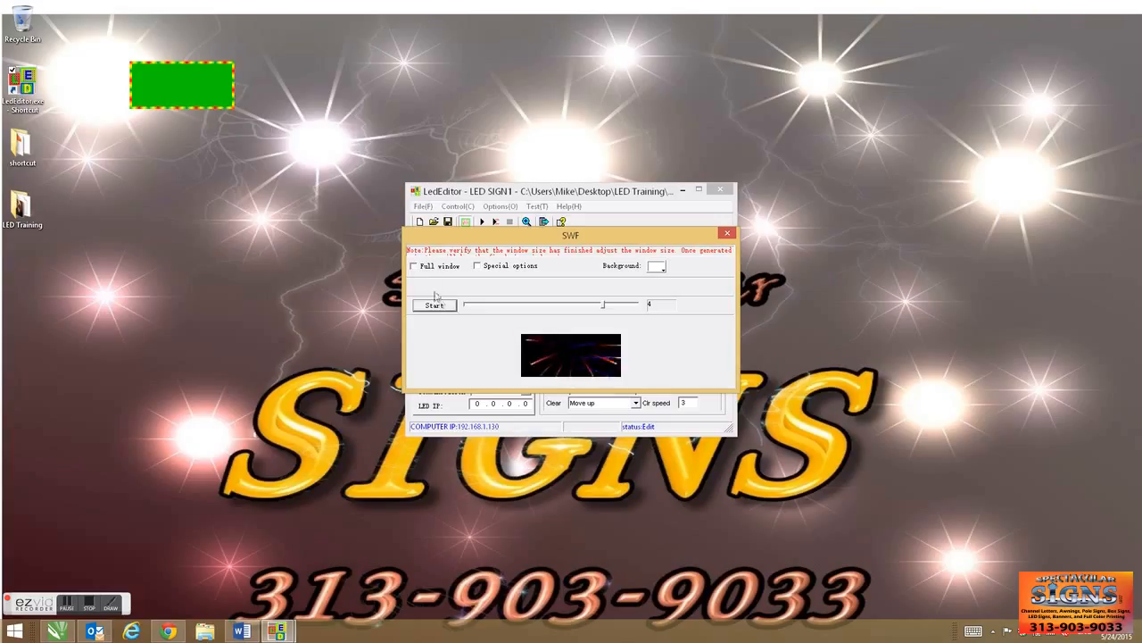
Enable full window for the Flash movie, process it until a full cycle is captured, and close the SWF dialog.
click(414, 266)
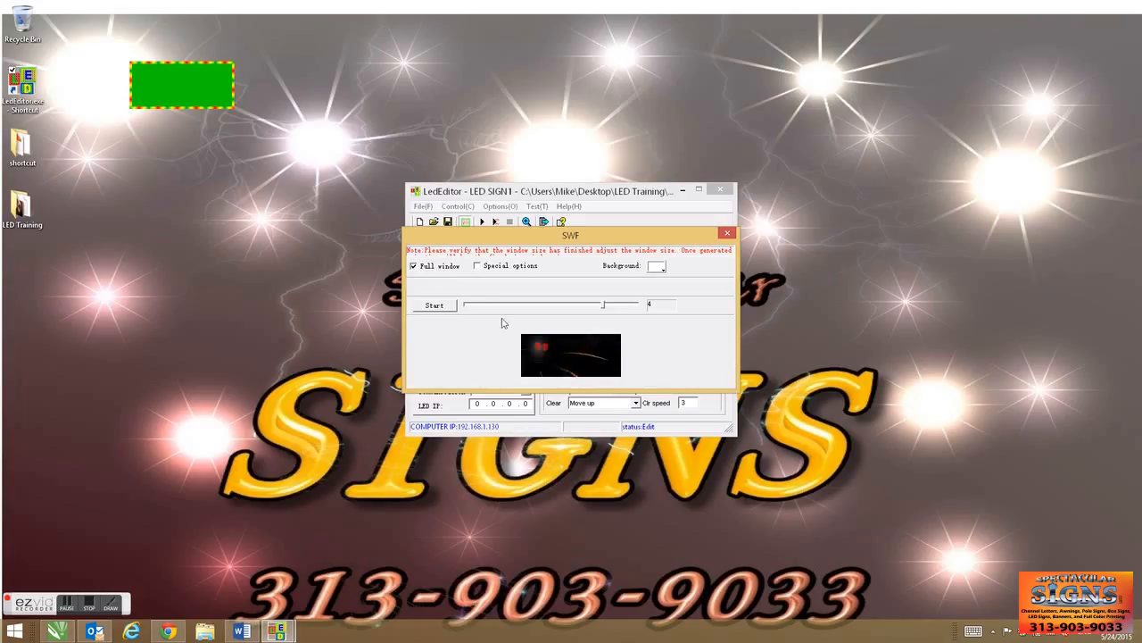
click(435, 305)
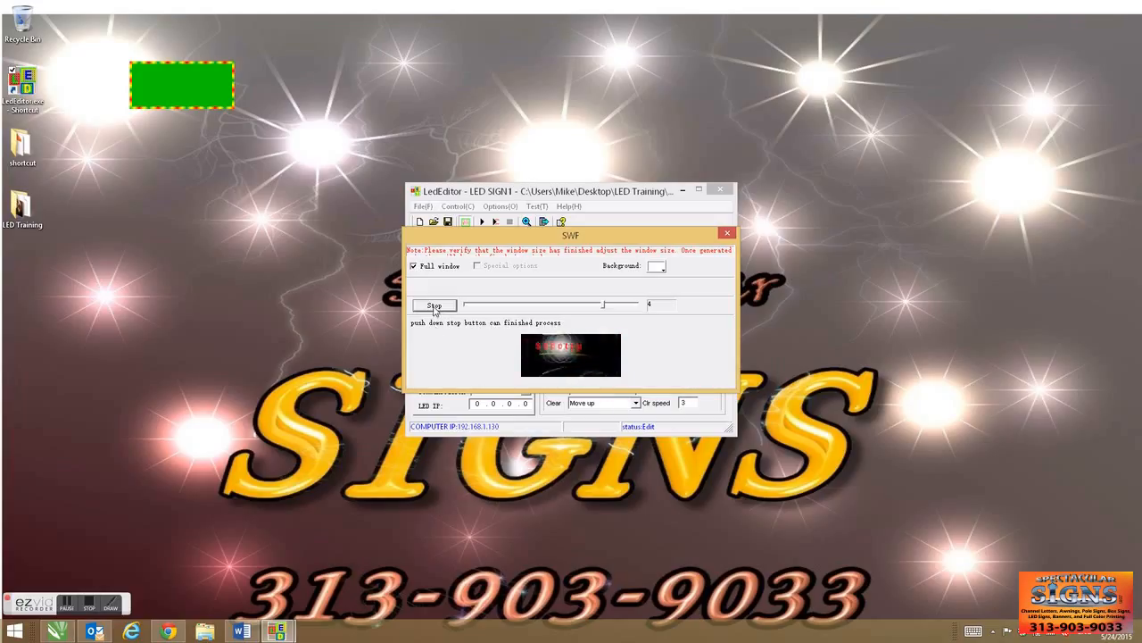
click(442, 309)
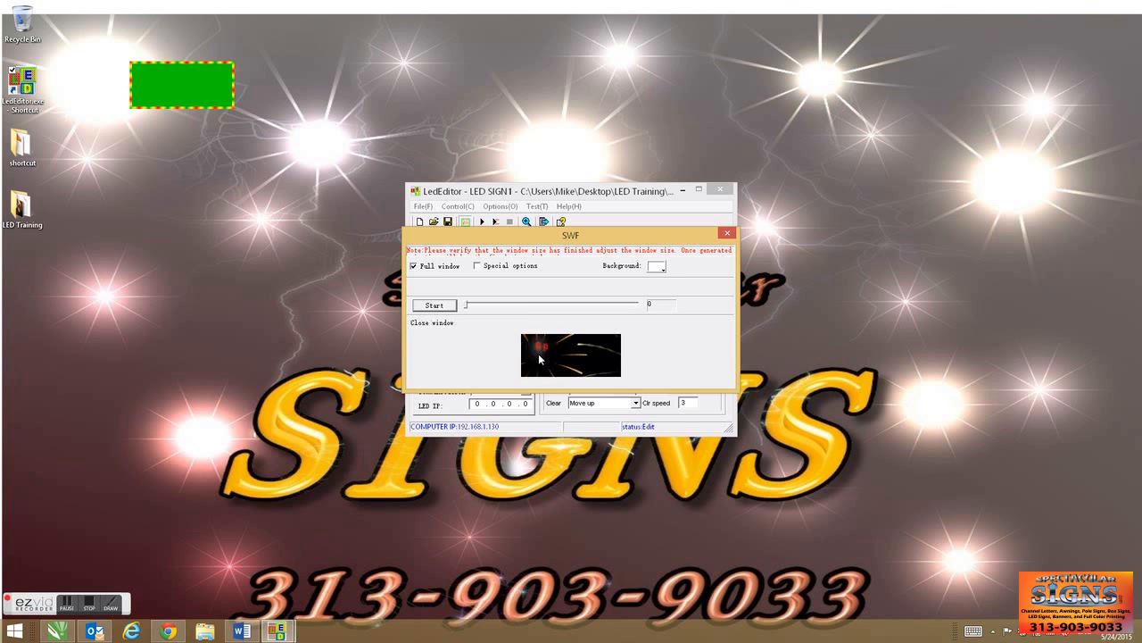
click(727, 233)
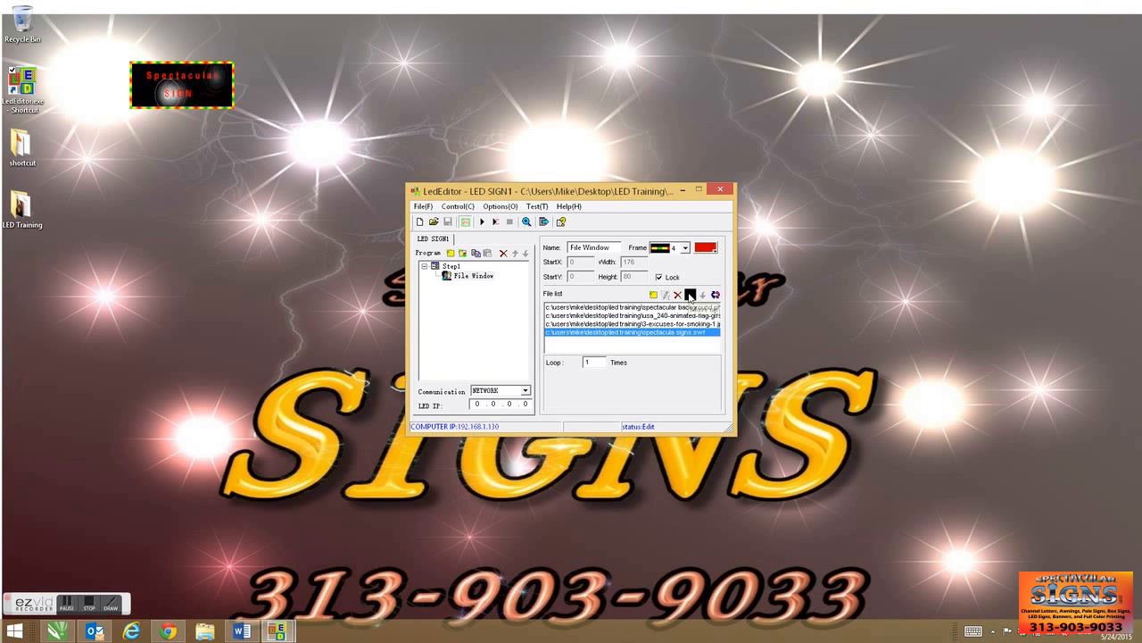
Move the spectacula signs.swf entry to the first place in the file list.
click(690, 295)
click(691, 296)
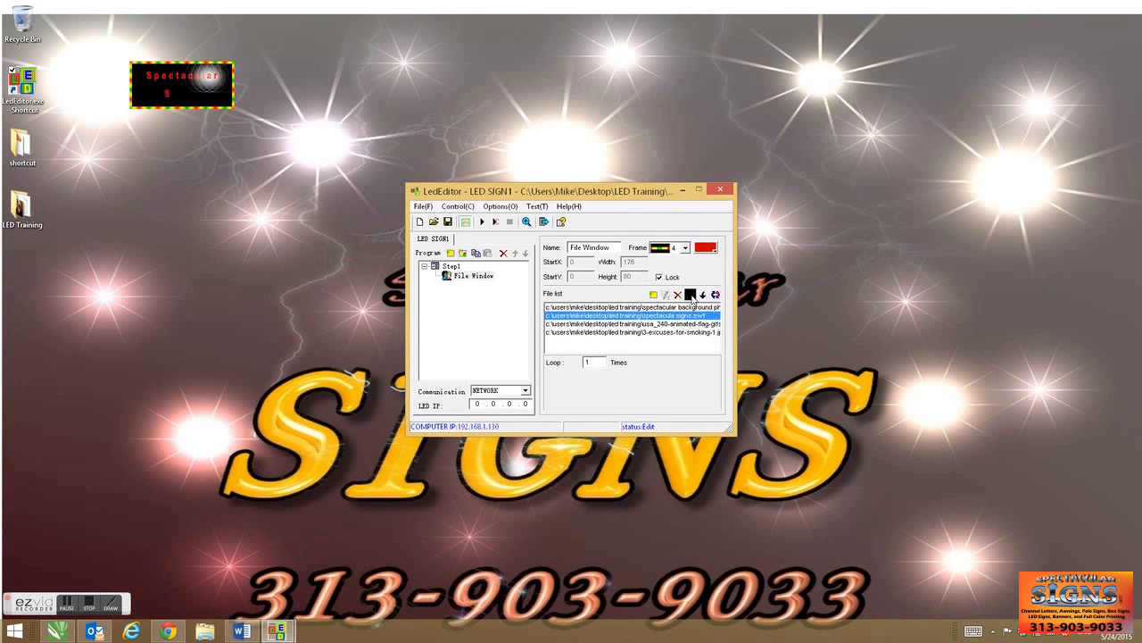
click(691, 296)
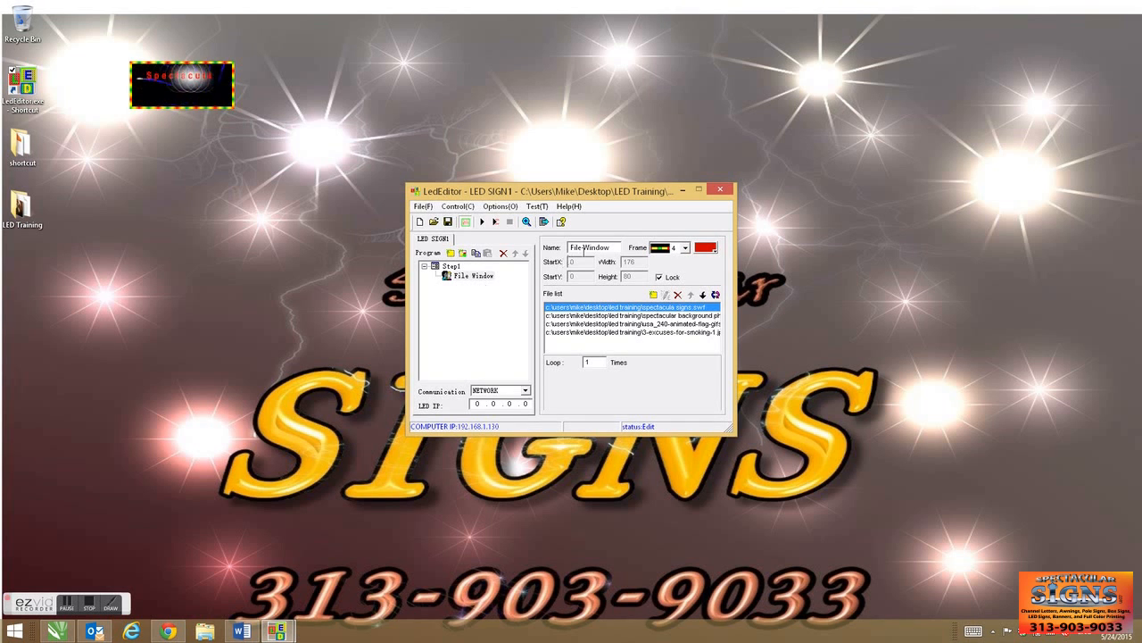
Rename the File Window as Pictures.
drag(615, 247, 569, 248)
text(p)
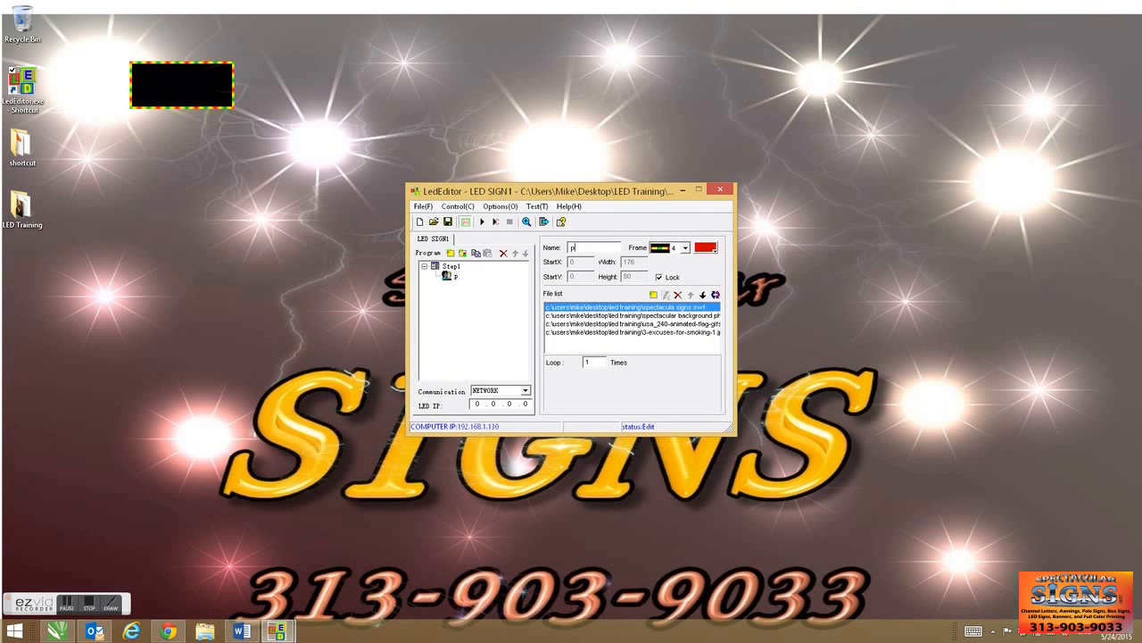
key(BackSpace)
text(Pictures)
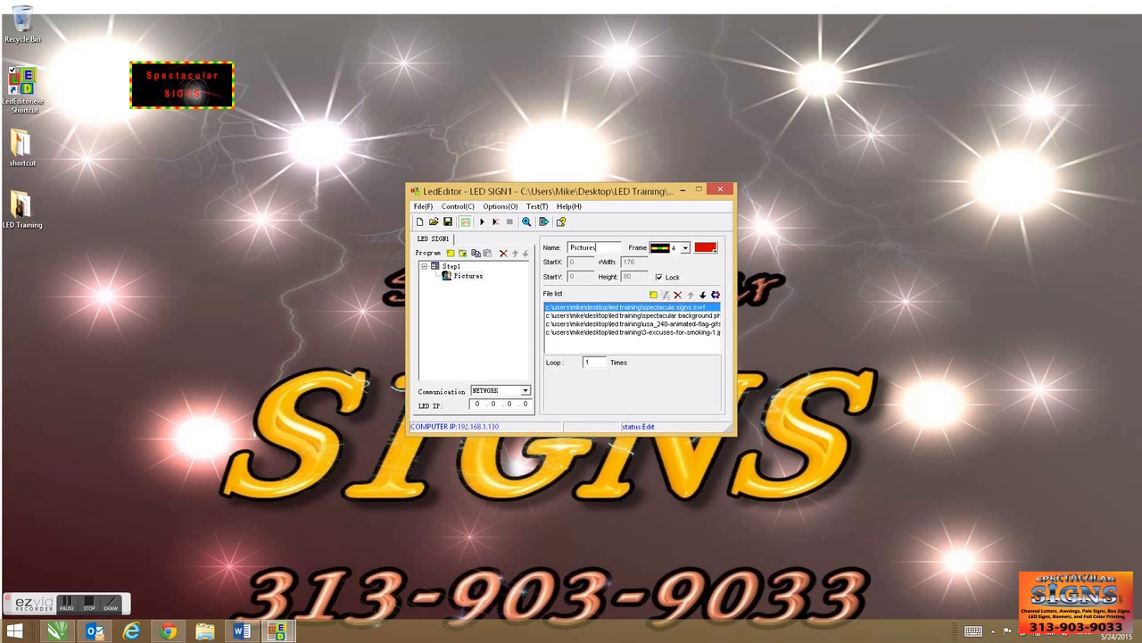
Extend the File Window's name to Pictures & Animations.
text( & Animations)
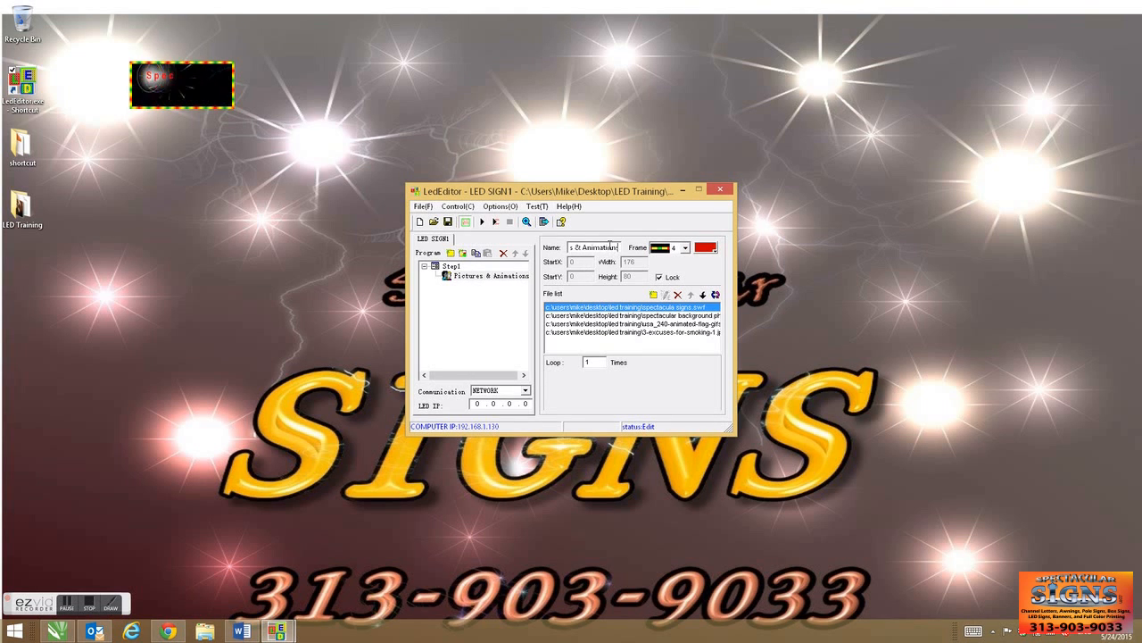
click(483, 298)
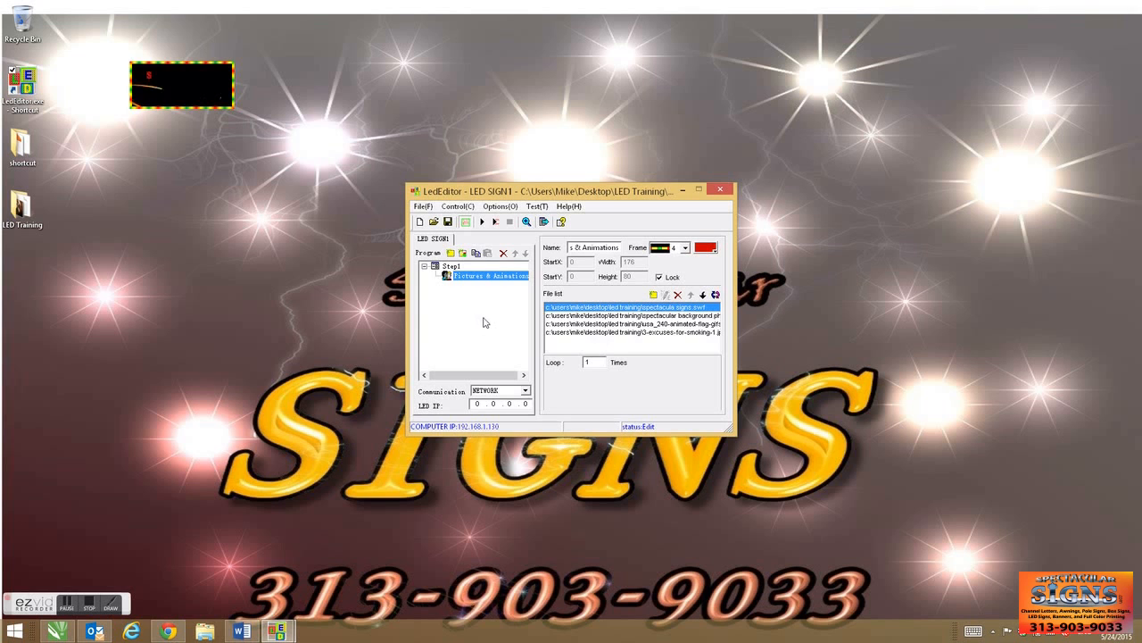
Add a second program step, Step2, and place a Text Window inside it.
click(463, 253)
click(466, 257)
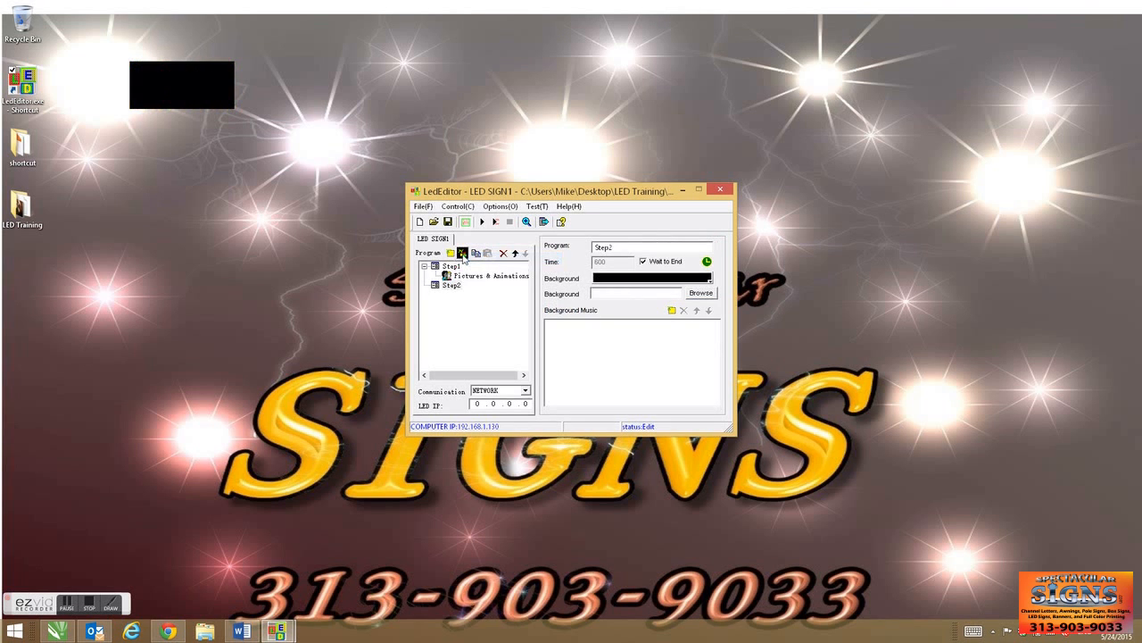
click(462, 254)
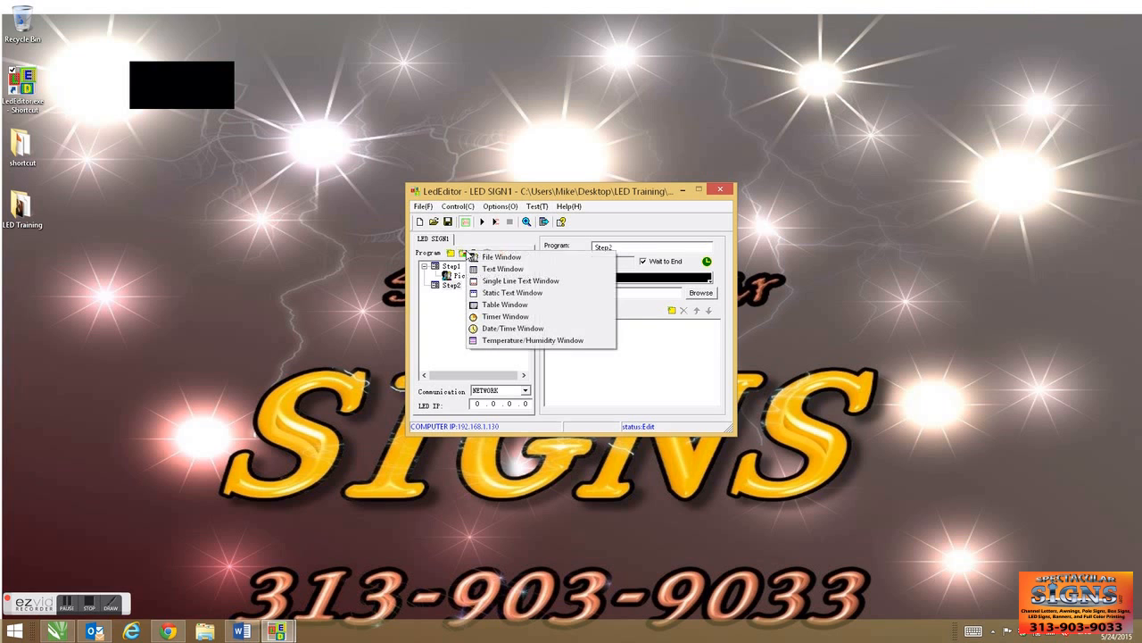
click(509, 270)
click(464, 296)
Rename the new Text Window as Text Folder.
drag(616, 247, 586, 251)
key(BackSpace)
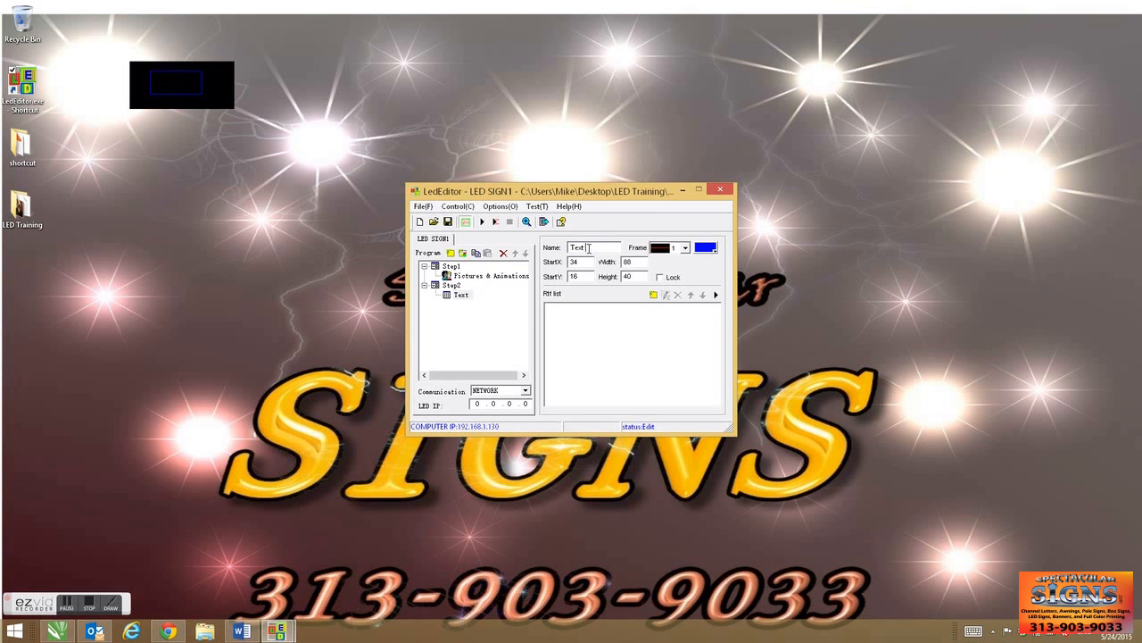
text(file)
key(BackSpace)
key(BackSpace)
key(BackSpace)
text(Folder)
Add a centred green text entry reading Free Banner and expand its text window to fill the whole sign area.
click(653, 296)
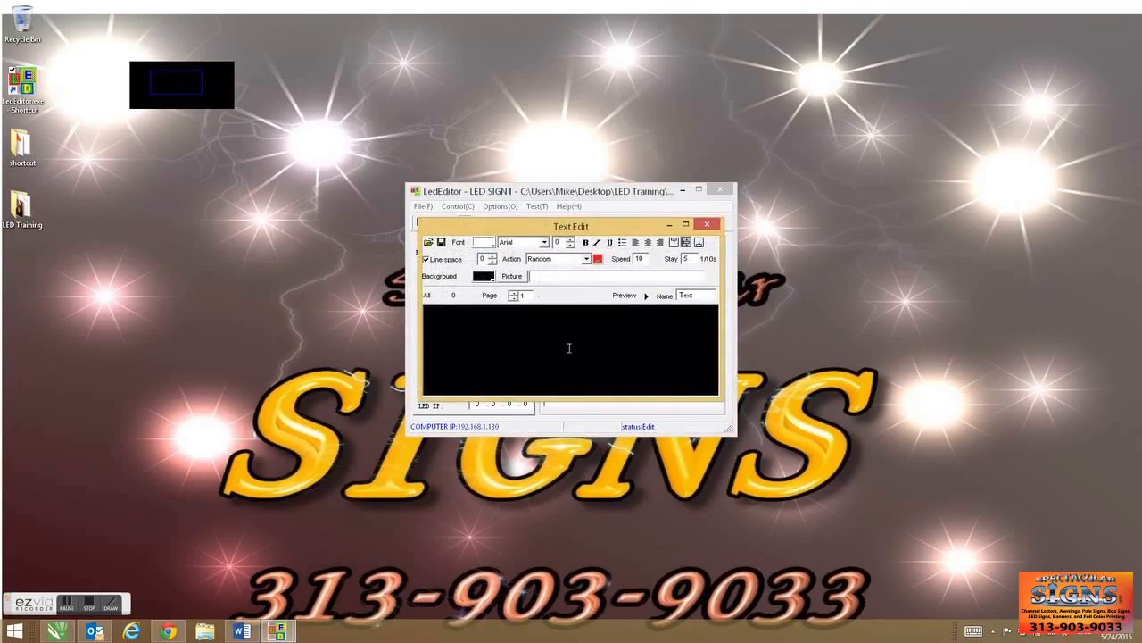
click(487, 327)
click(648, 243)
click(490, 323)
click(483, 243)
click(512, 251)
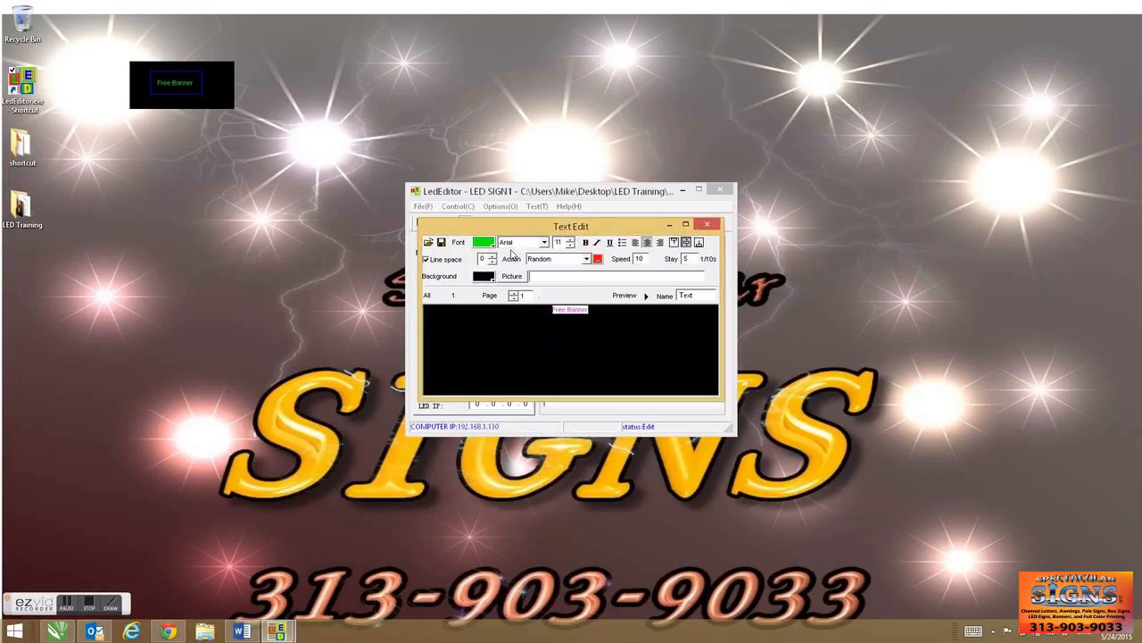
click(199, 95)
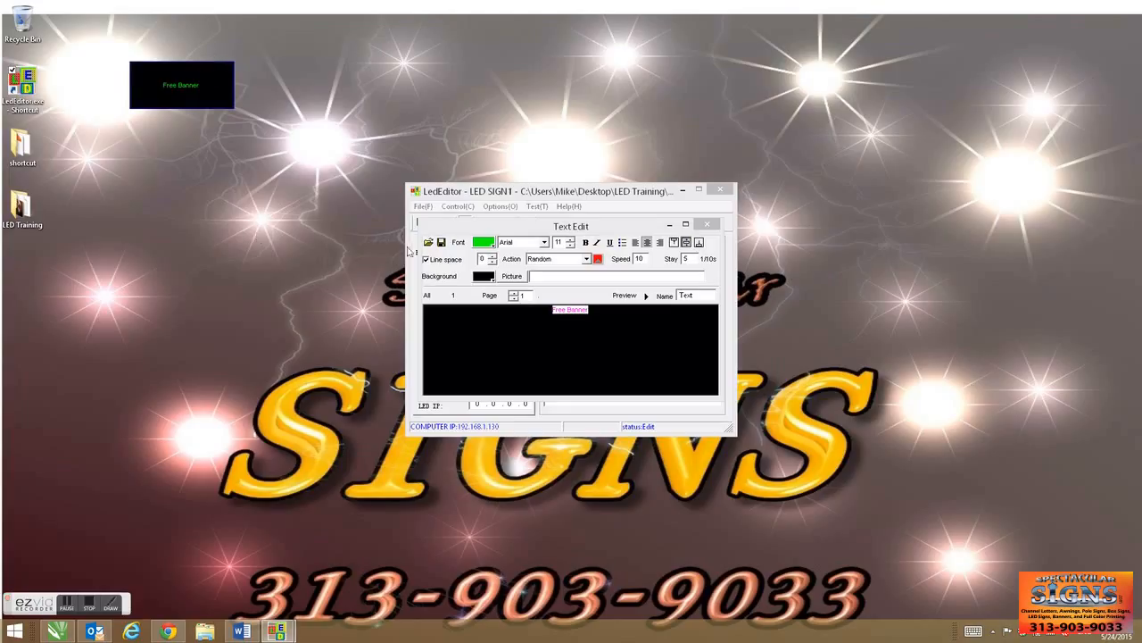
Make the Free Banner text bold and set its font size to 21.
click(585, 241)
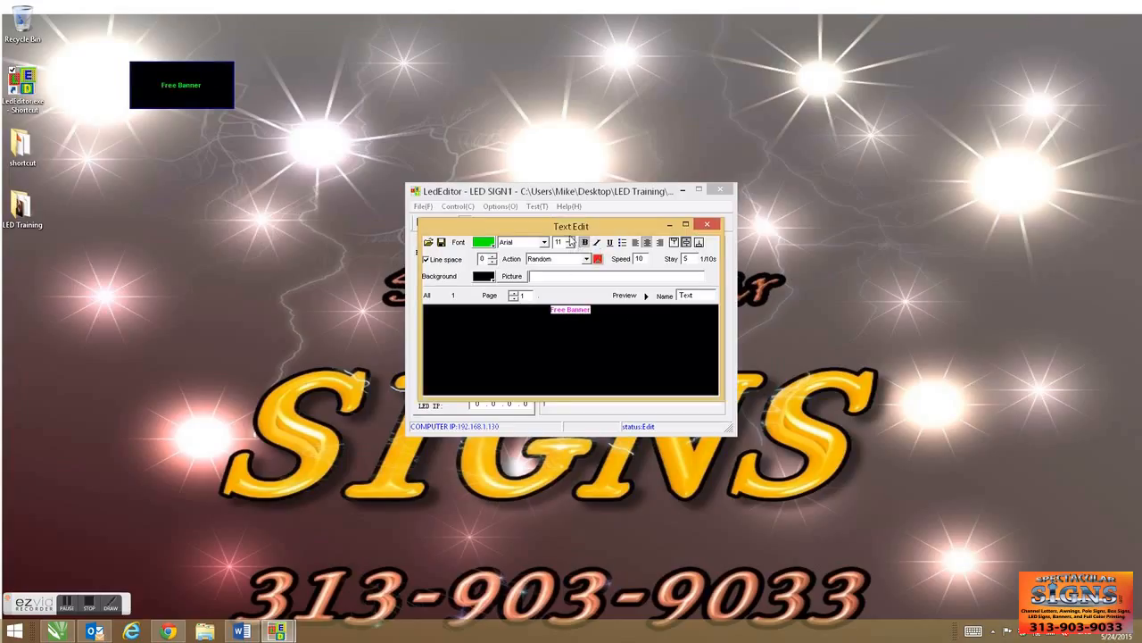
double_click(568, 233)
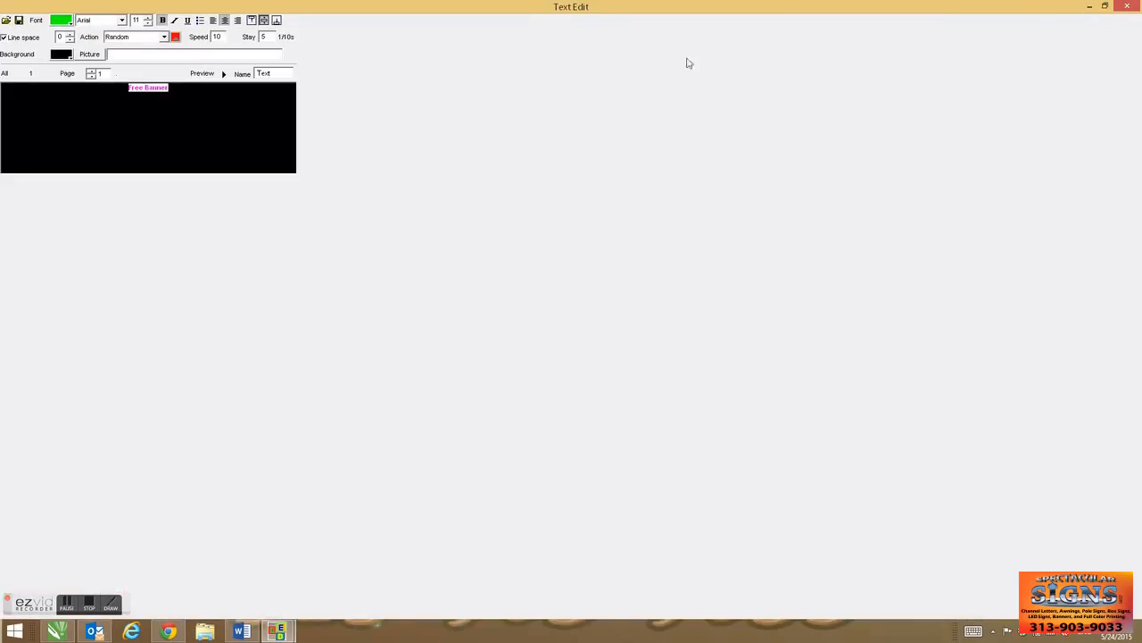
double_click(787, 6)
click(572, 240)
click(571, 239)
click(571, 239)
click(571, 239)
click(571, 239)
click(572, 240)
click(571, 240)
click(571, 239)
click(571, 239)
click(571, 239)
click(636, 314)
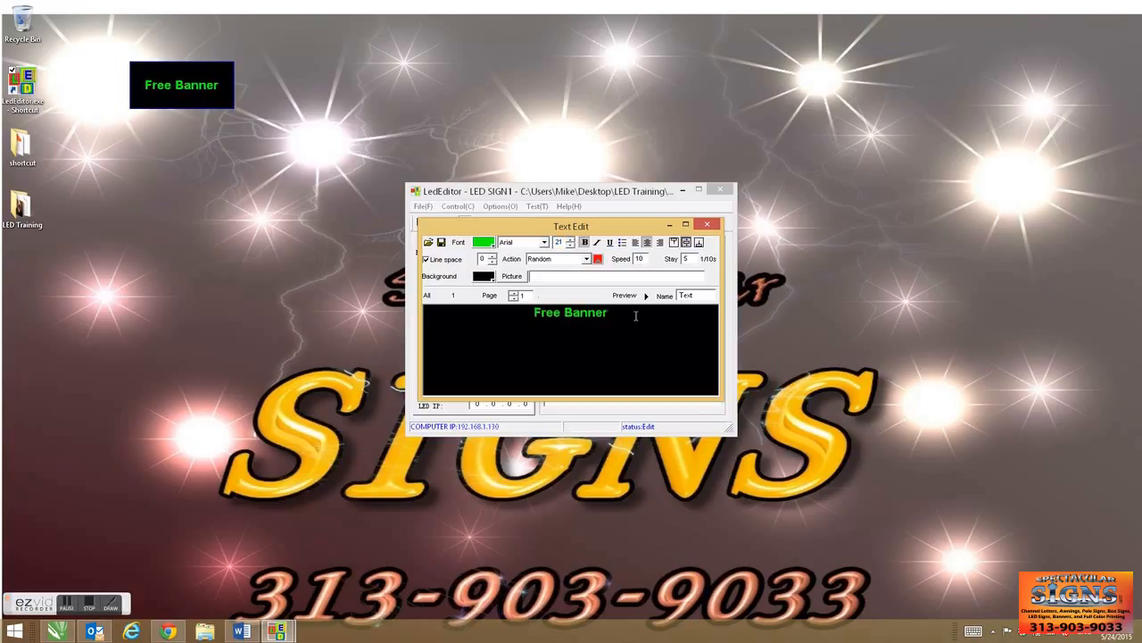
Add a second line reading "with channel letter order" below Free Banner.
key(Return)
text(with)
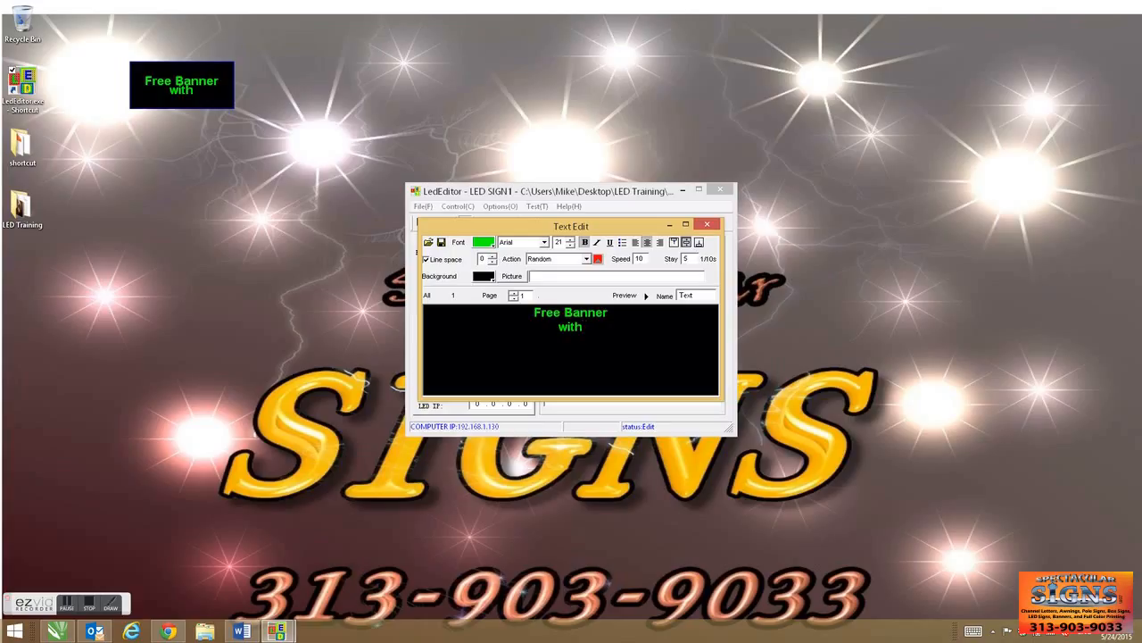
text( chan)
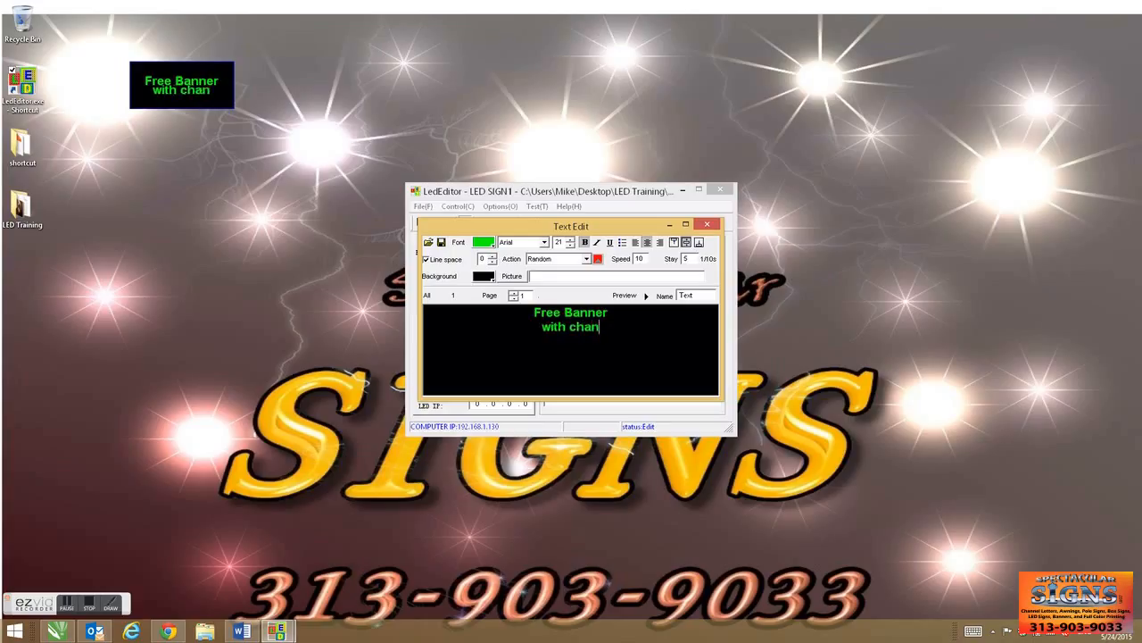
text(nel le)
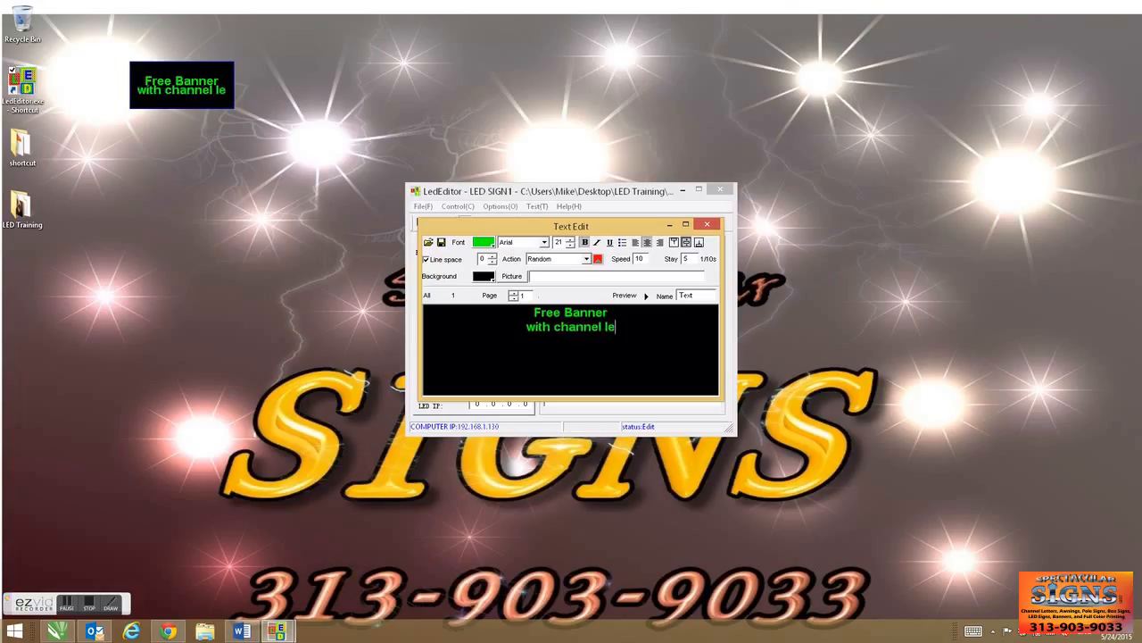
text(tter order)
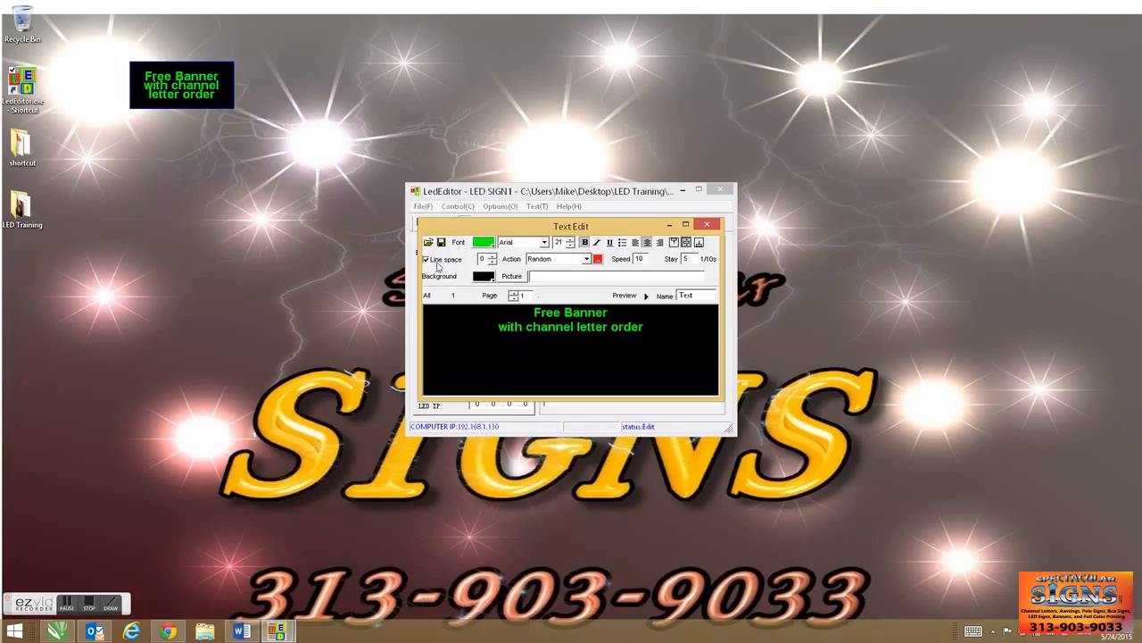
Set the line space of the text to 9.
click(493, 256)
click(493, 256)
click(492, 256)
click(493, 256)
click(492, 256)
click(492, 256)
click(493, 256)
click(492, 256)
click(493, 256)
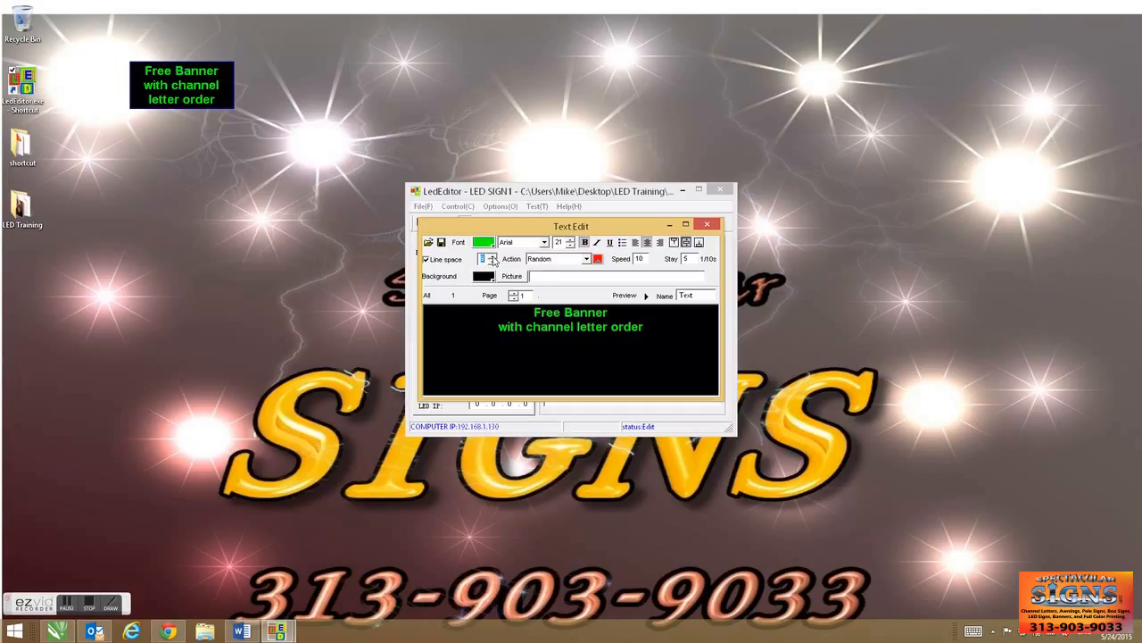
Try smaller font sizes on both text lines to check the wrapping, and return them to size 21.
click(570, 246)
drag(672, 332, 448, 306)
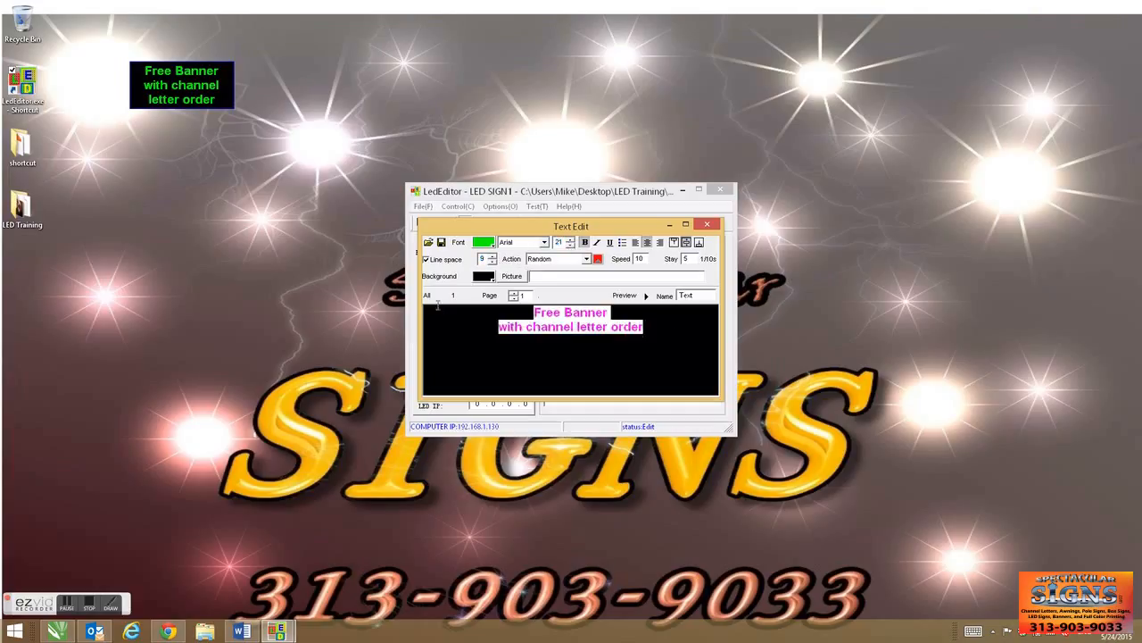
click(570, 247)
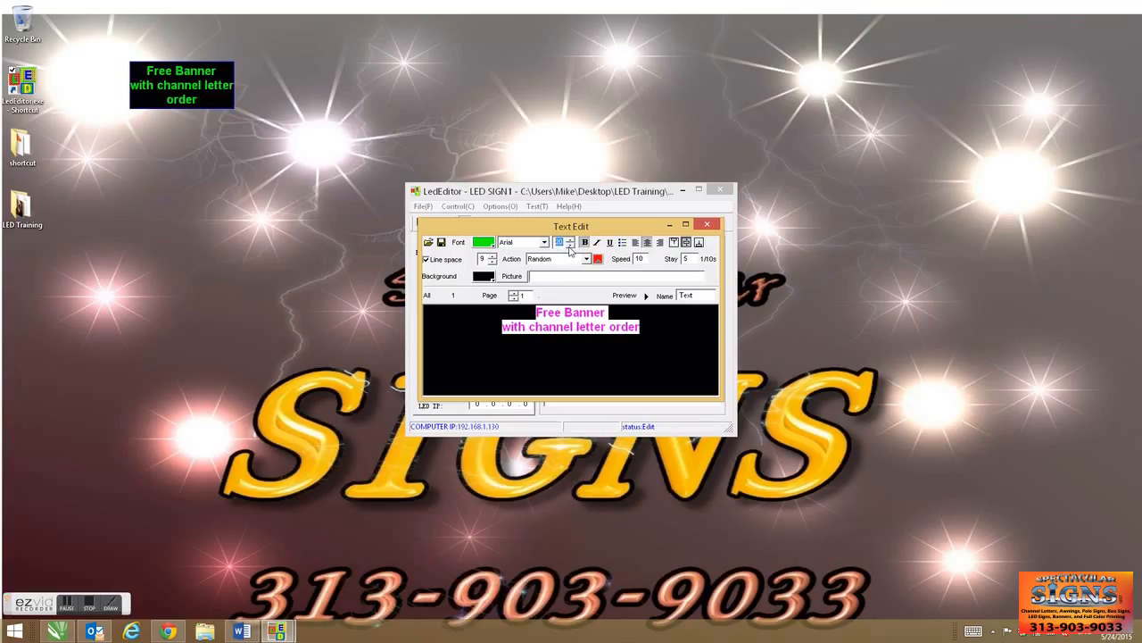
click(569, 247)
click(569, 248)
click(570, 242)
click(570, 242)
click(571, 242)
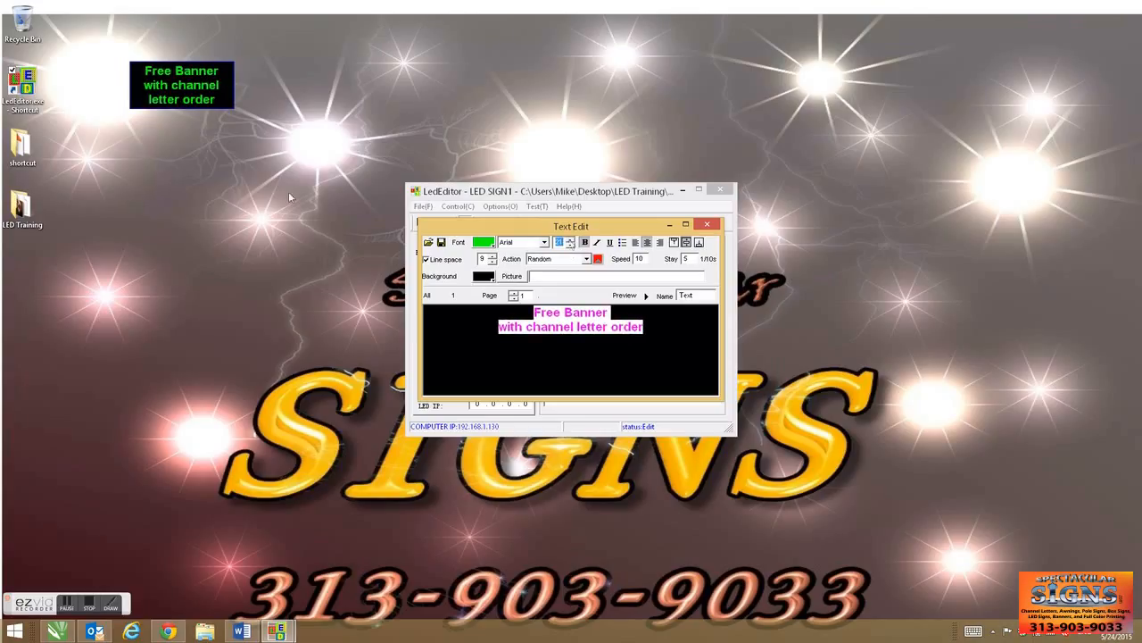
Capitalize the first letters of "channel" and "letter" in the second line.
click(574, 327)
drag(526, 327, 532, 328)
click(533, 328)
text(C)
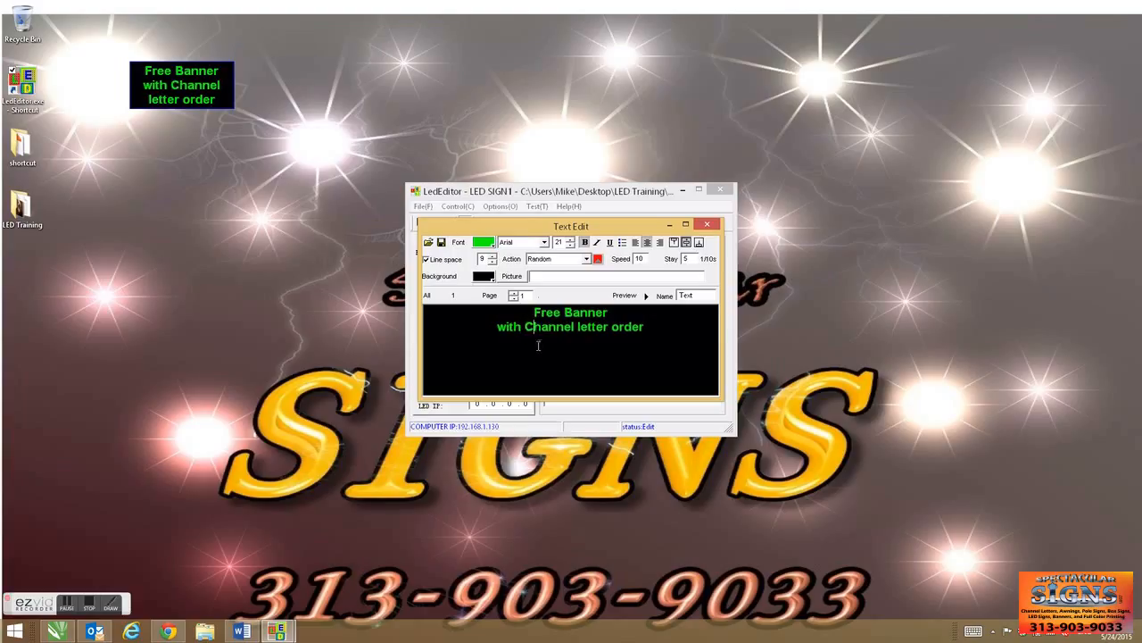
drag(576, 326, 582, 327)
click(581, 326)
key(BackSpace)
text(L)
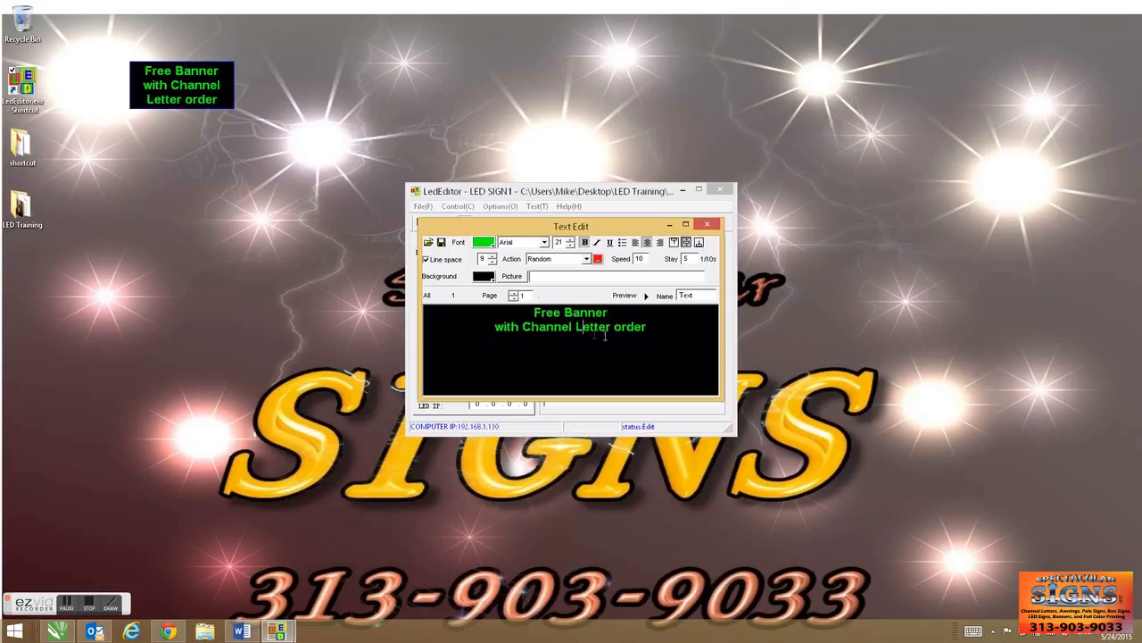
Colour the words Channel Letter red.
drag(611, 327, 523, 327)
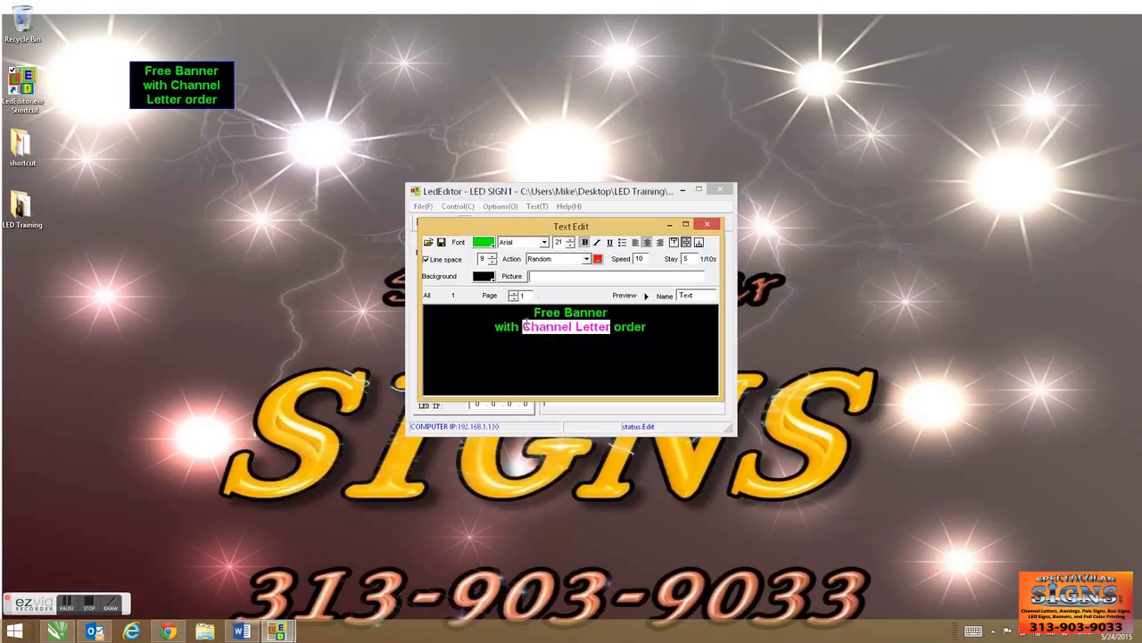
click(489, 243)
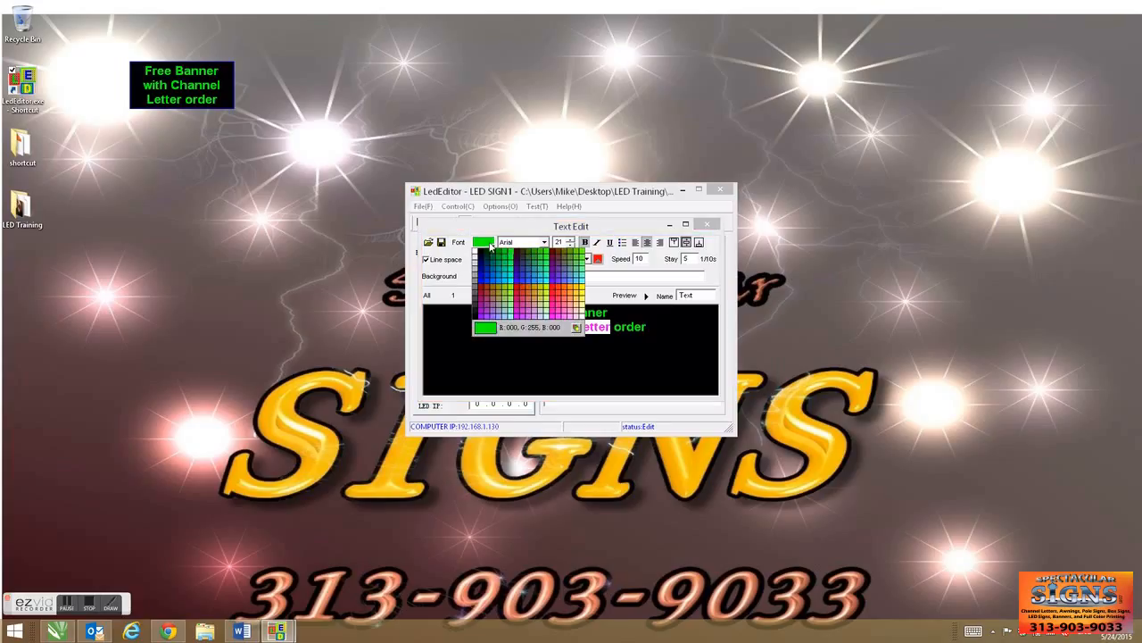
click(554, 293)
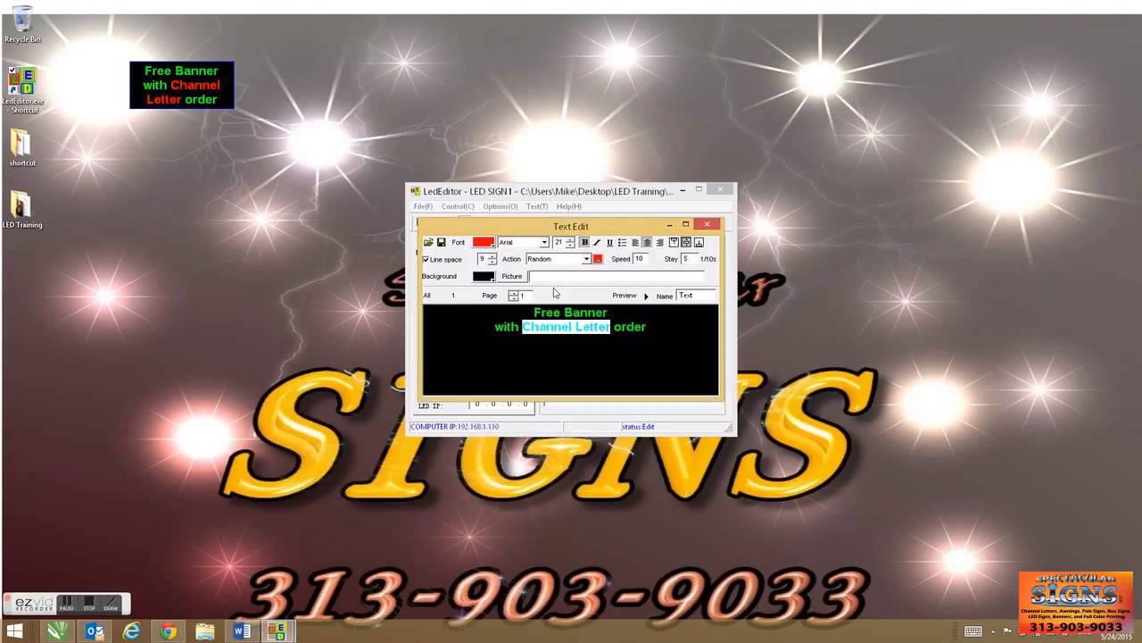
click(564, 336)
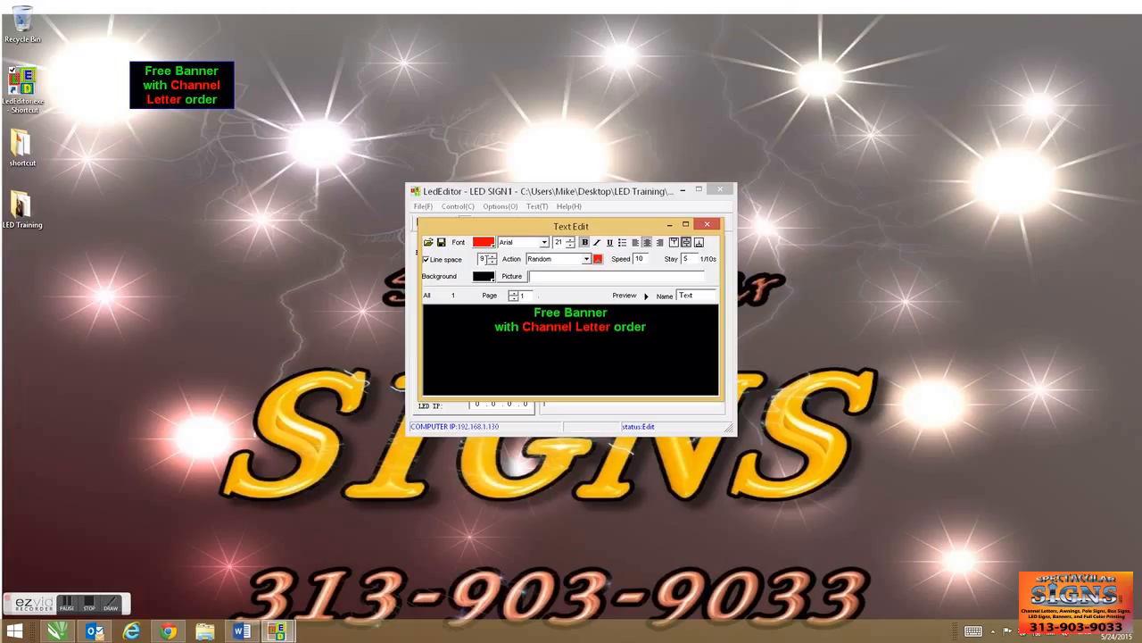
Try Arial Unicode on the word "order" and settle on the AustereBlack font for it.
drag(646, 326, 615, 327)
click(545, 242)
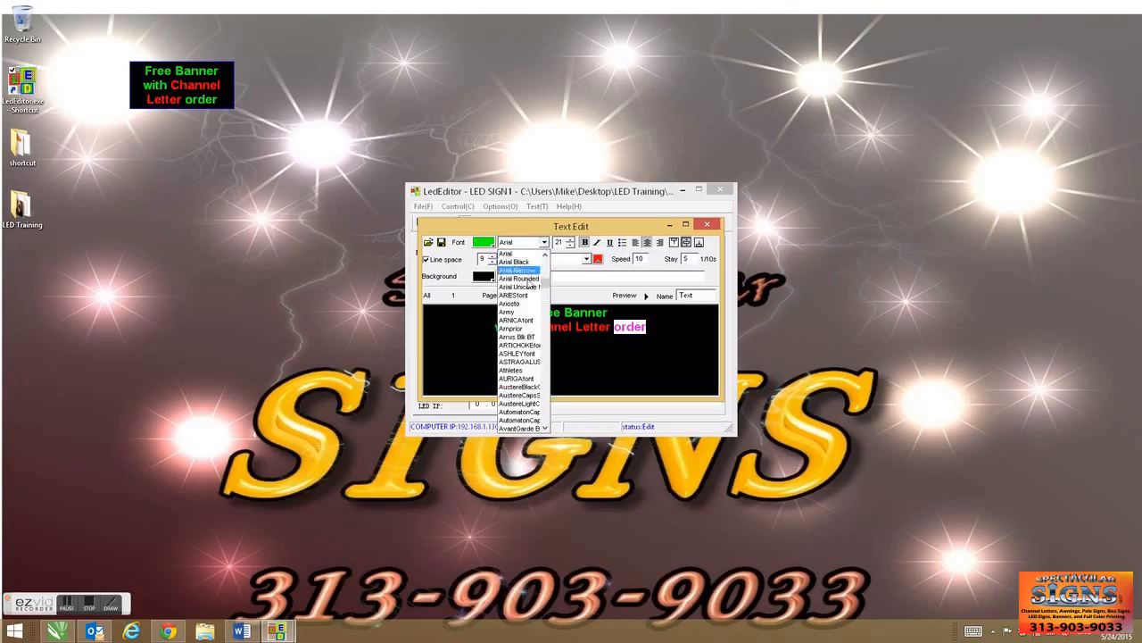
click(526, 284)
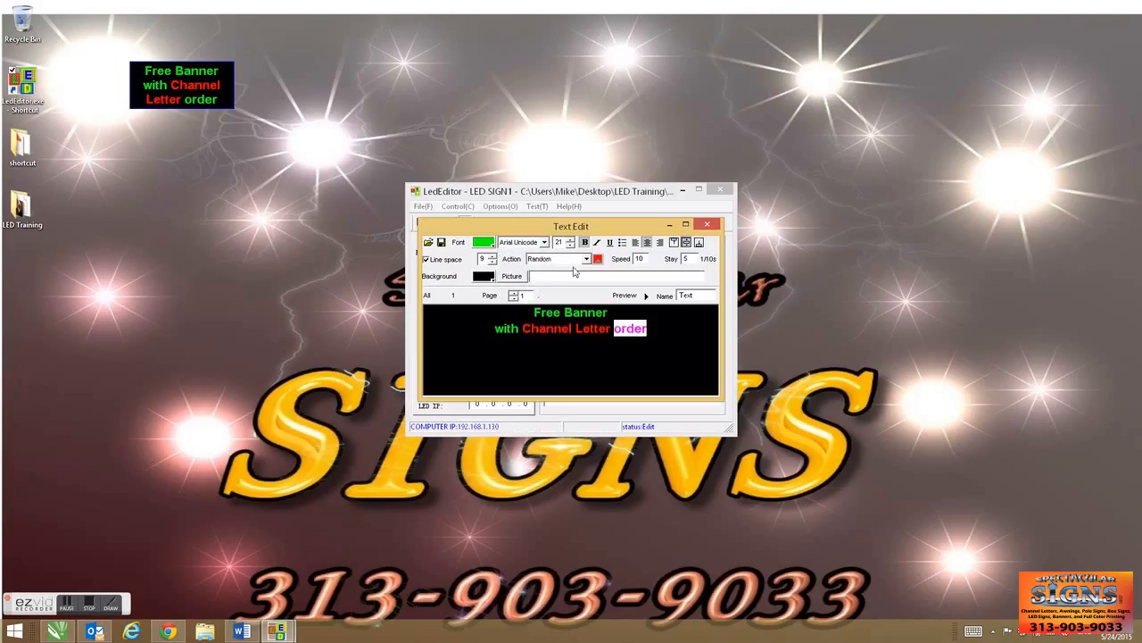
click(545, 243)
click(527, 353)
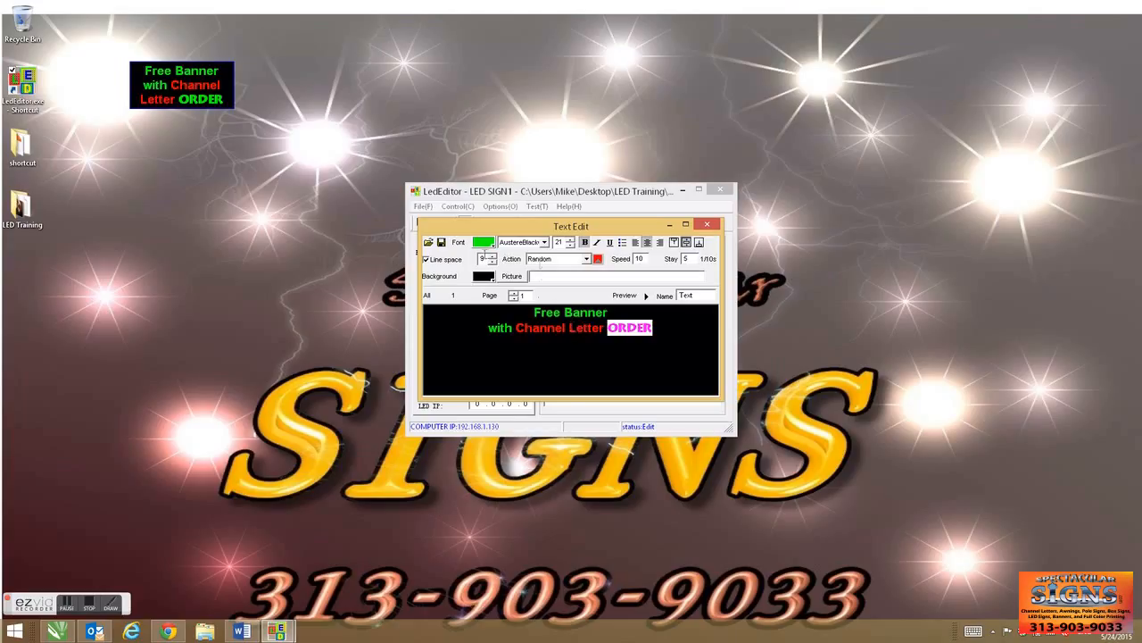
Try the Mosaic(large) and Move left actions for the text entry.
click(586, 259)
click(546, 336)
click(587, 259)
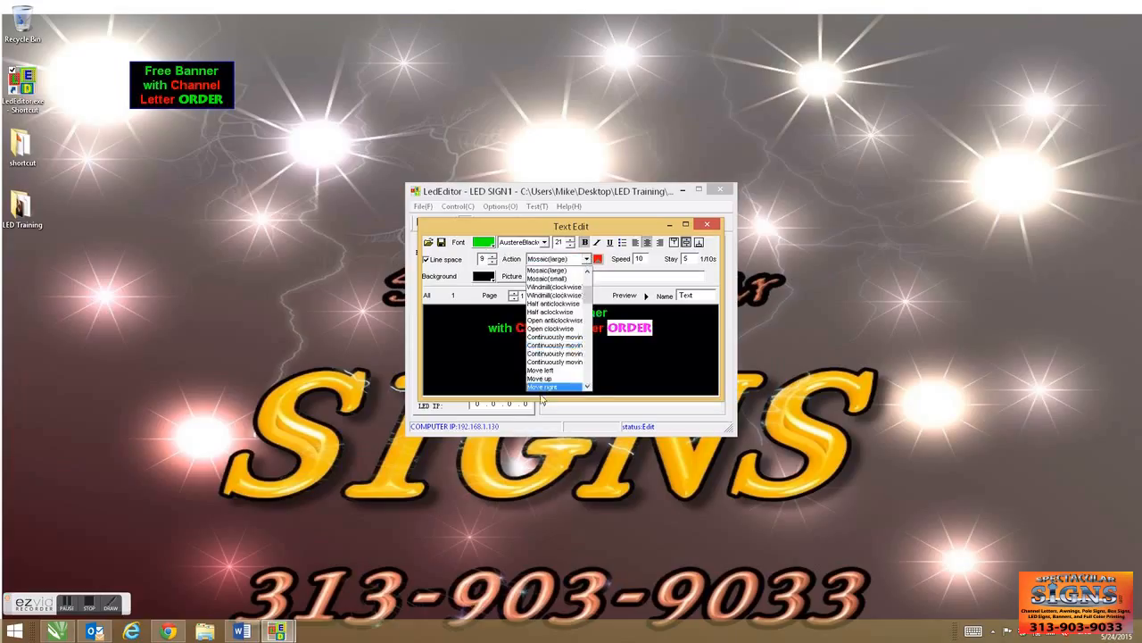
click(542, 371)
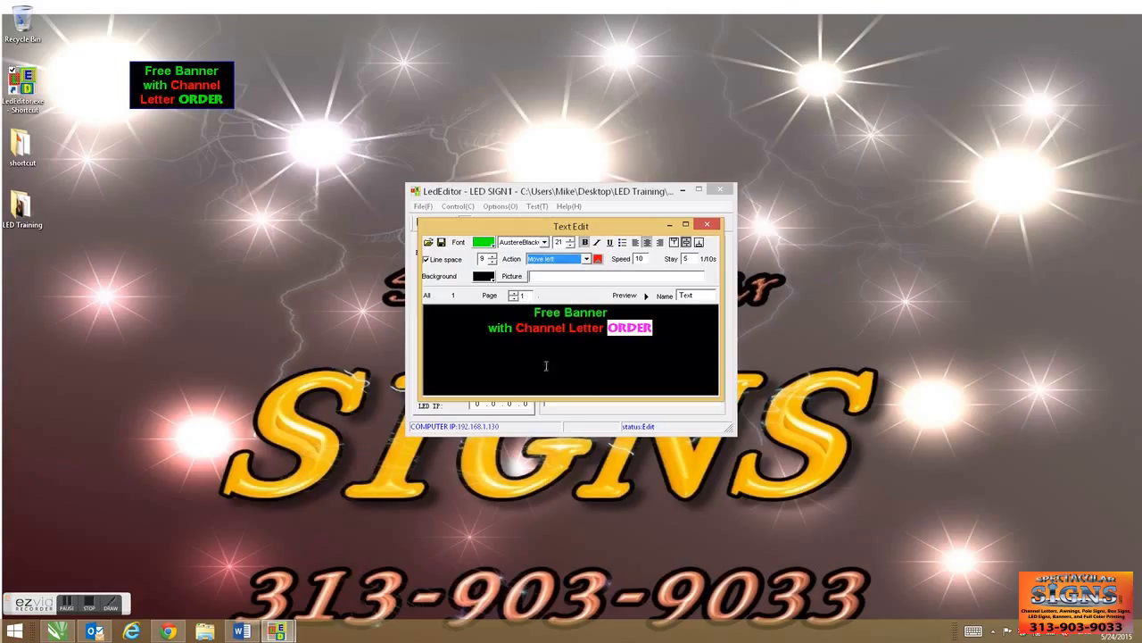
Choose the Chessboard horizontal effect from stunt group 5 and set the stay time to 30 tenths of a second.
click(598, 260)
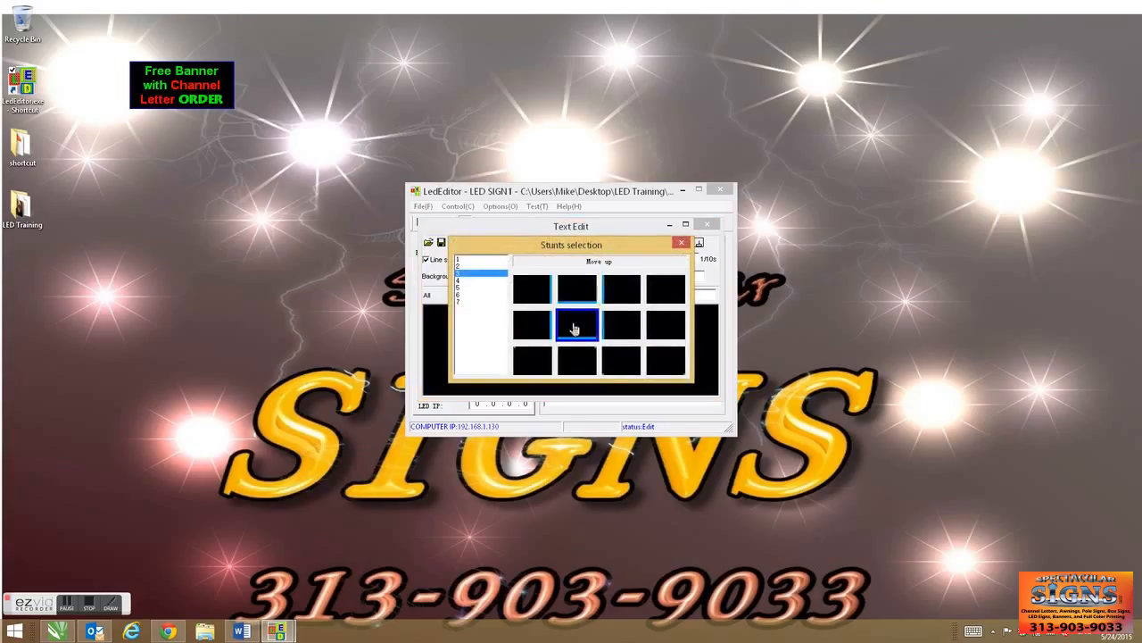
click(462, 288)
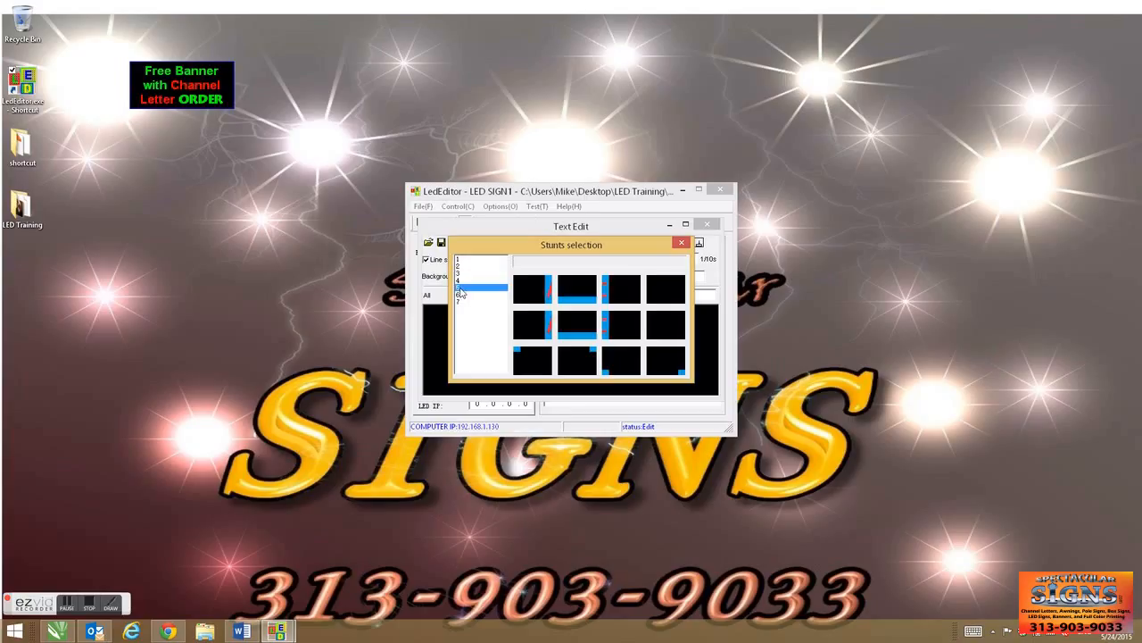
click(622, 326)
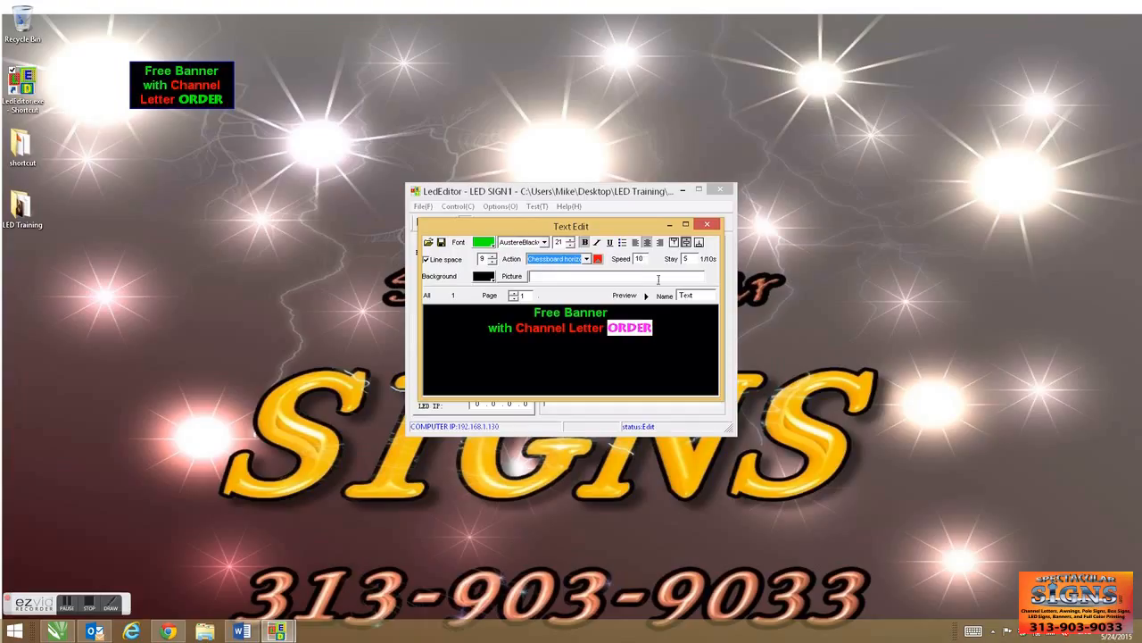
double_click(688, 259)
text(30)
Try green and white background colours for the text entry and return the background to black.
click(490, 277)
click(484, 364)
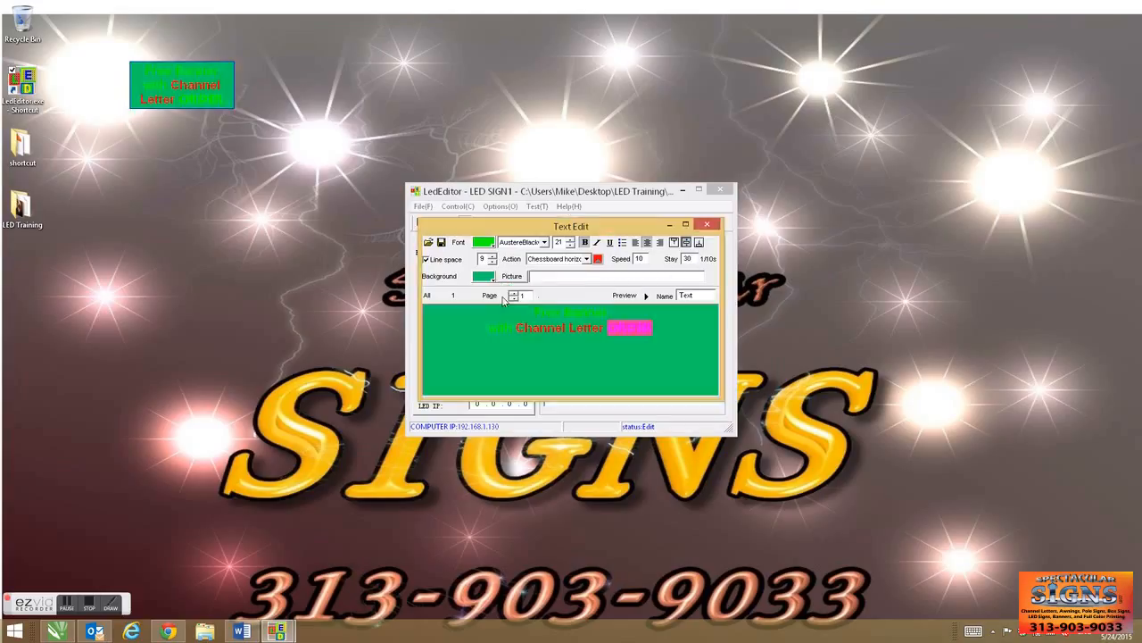
click(490, 278)
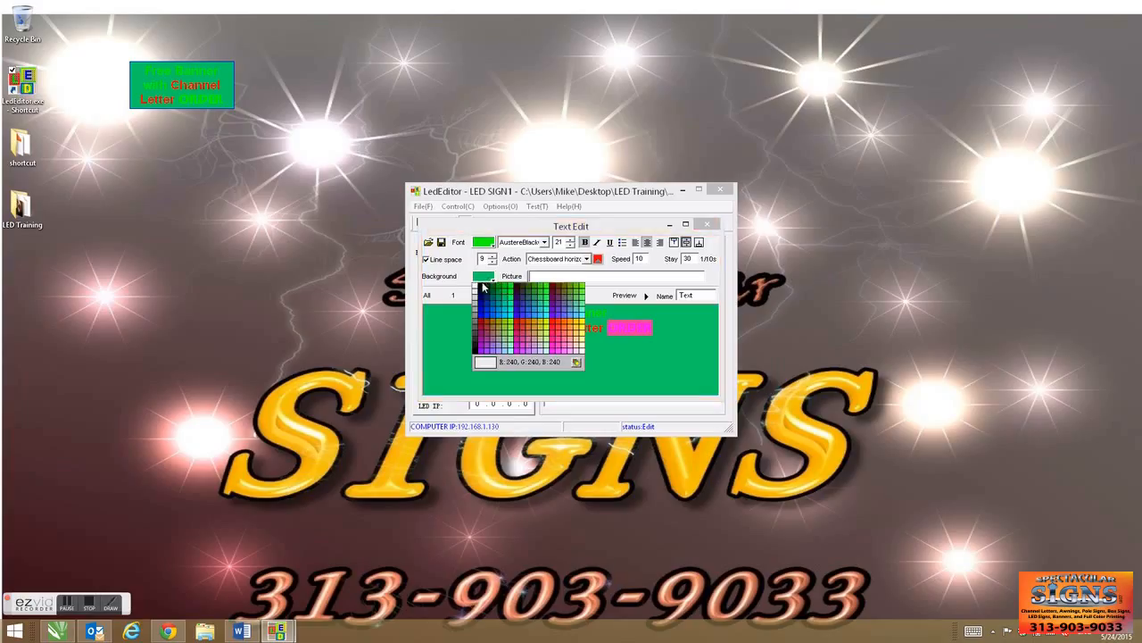
click(483, 294)
click(489, 278)
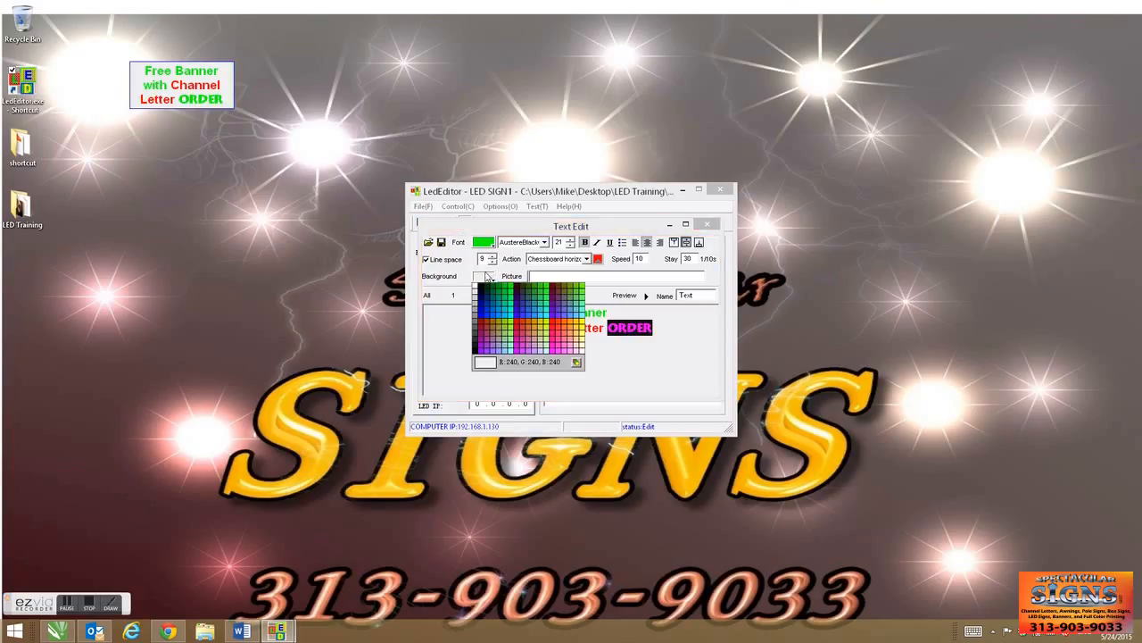
click(484, 290)
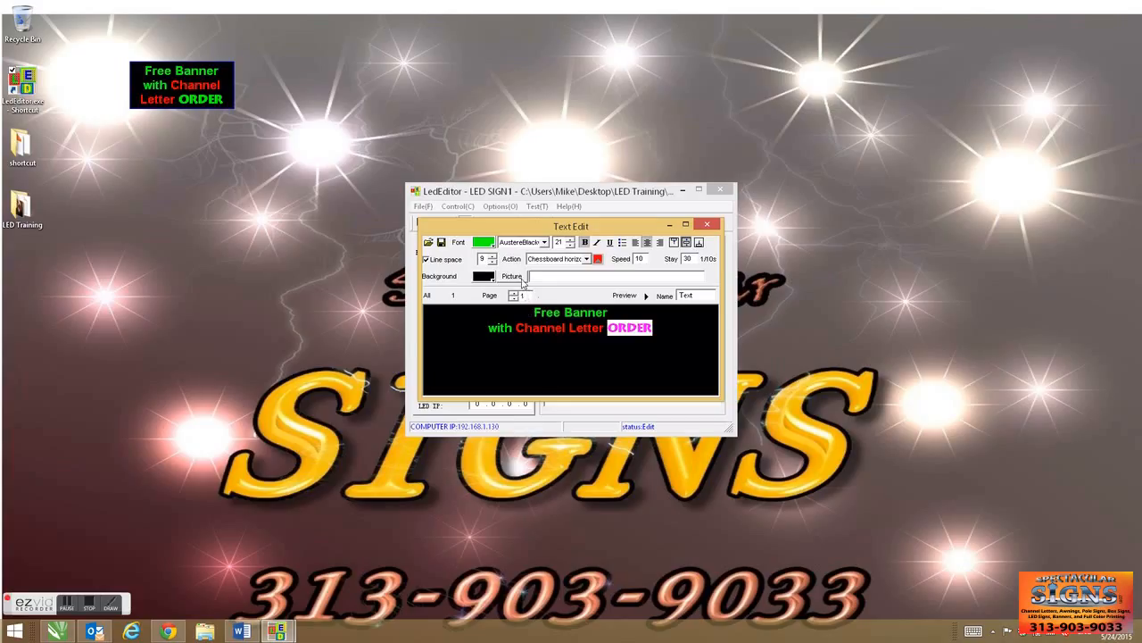
Try BACKGROUND.jpg from the LED Training folder as the text entry's background picture and remove it again.
click(522, 279)
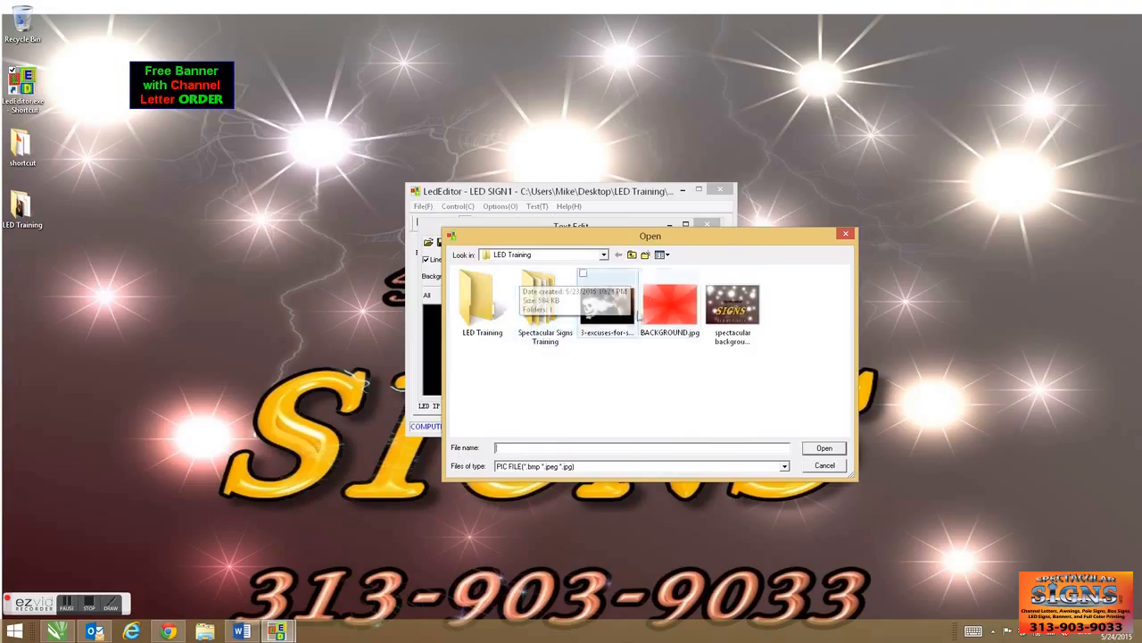
click(673, 306)
double_click(673, 306)
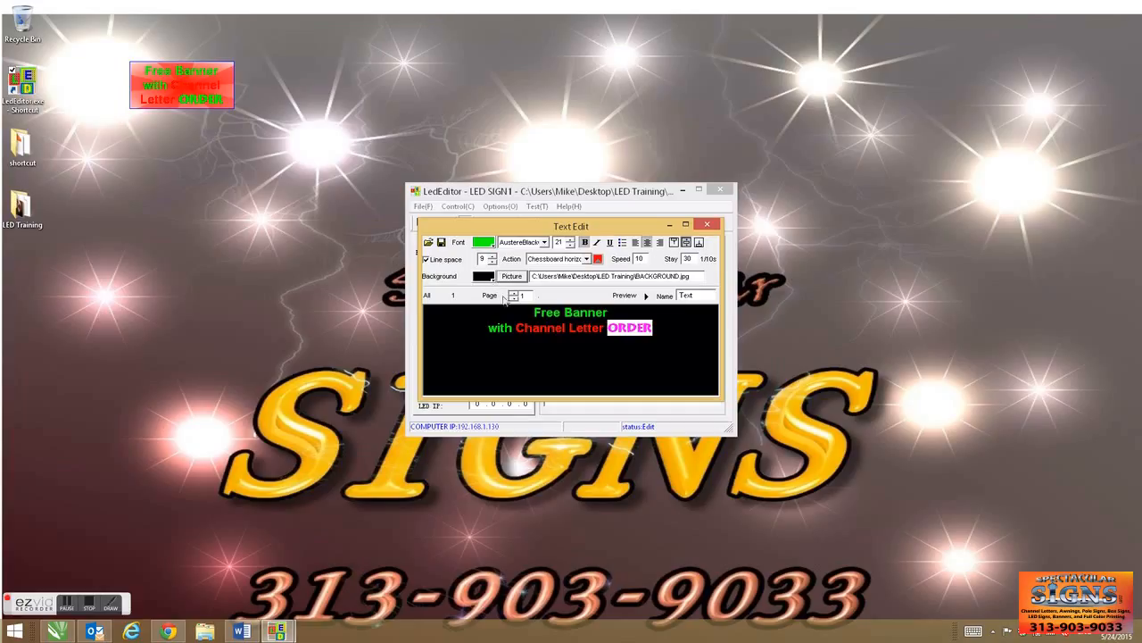
drag(692, 276, 365, 243)
key(Delete)
click(575, 328)
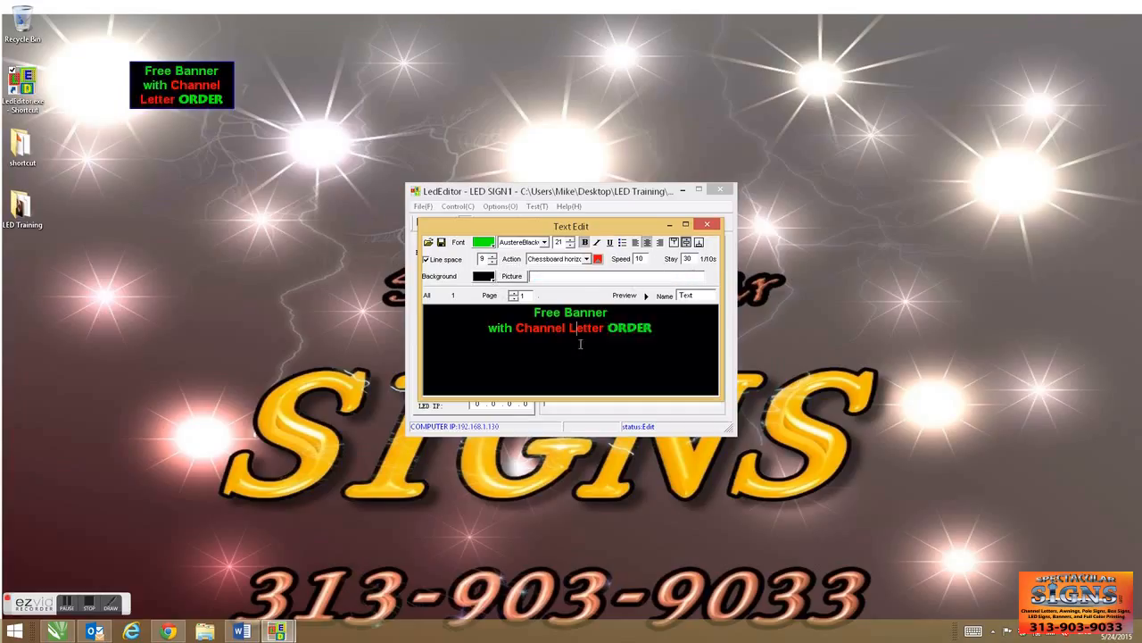
Name the text entry FREE BANNER and finish editing it.
double_click(693, 296)
text(FREE BANNER)
click(709, 224)
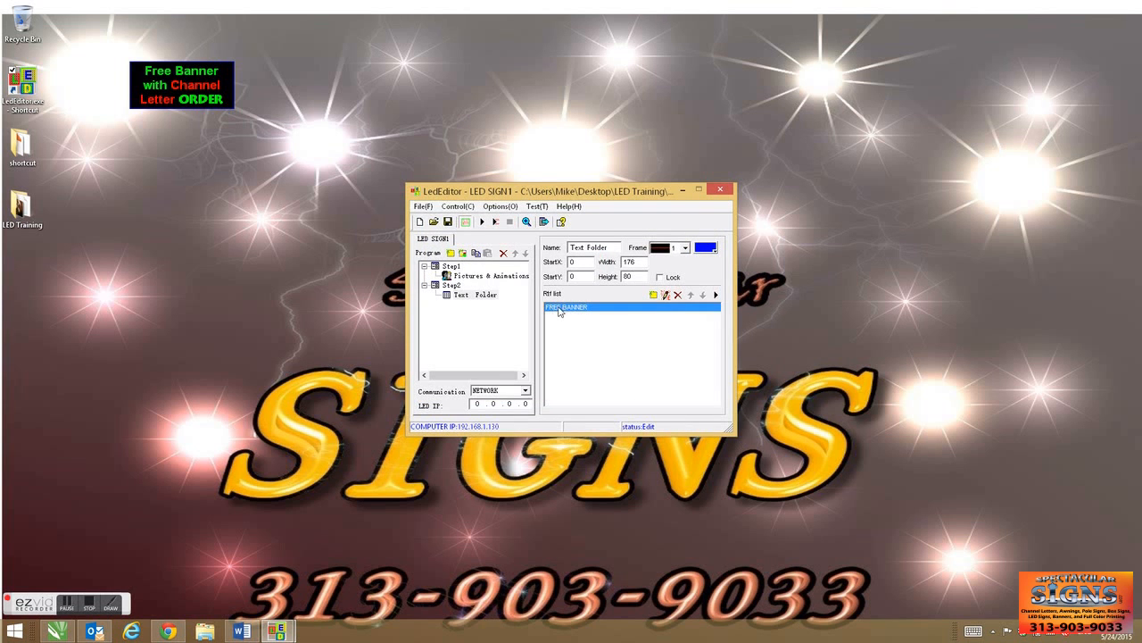
Add a second entry to the Text Folder with the lines "LED Open sign" and "$150 size of 2' x 1'".
click(651, 294)
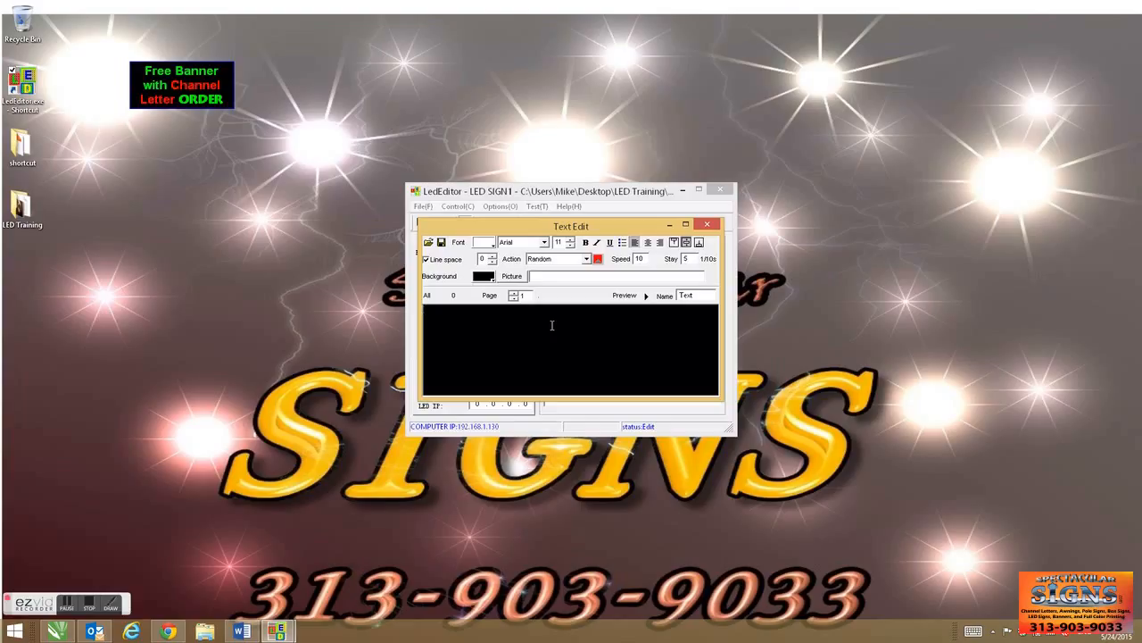
click(552, 325)
text(led)
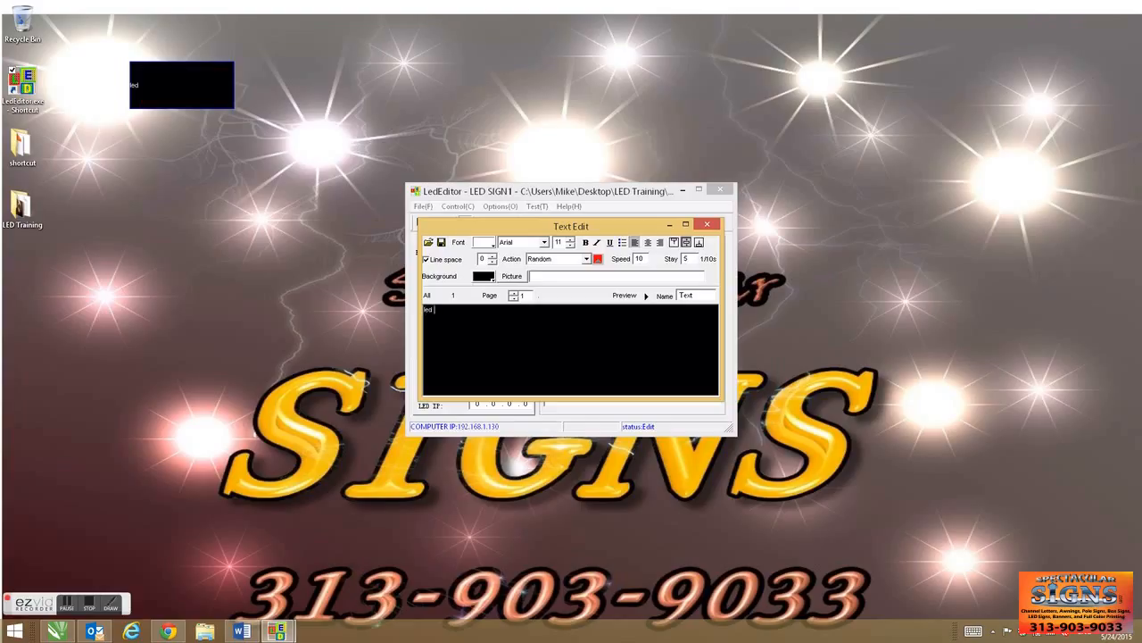
key(BackSpace)
key(BackSpace)
key(BackSpace)
text(LED)
text( Open sign )
text($)
text(150 size of)
Centre both lines of the new entry, make them bold and set the font size to 17.
drag(485, 320, 424, 309)
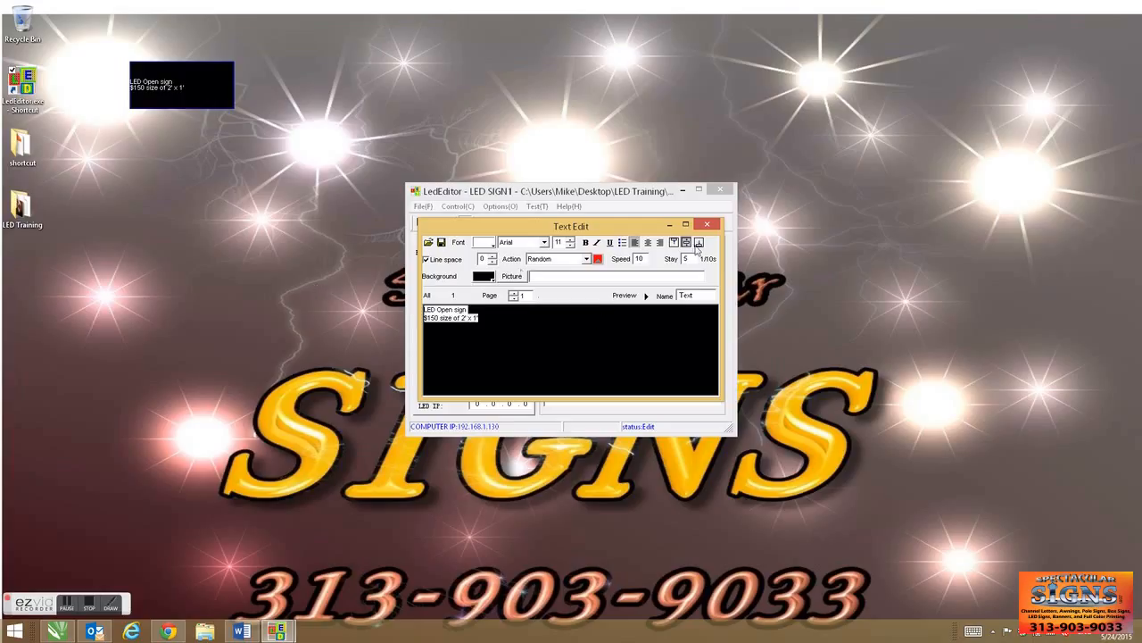
click(647, 242)
click(585, 242)
click(570, 240)
click(570, 240)
click(571, 240)
click(570, 240)
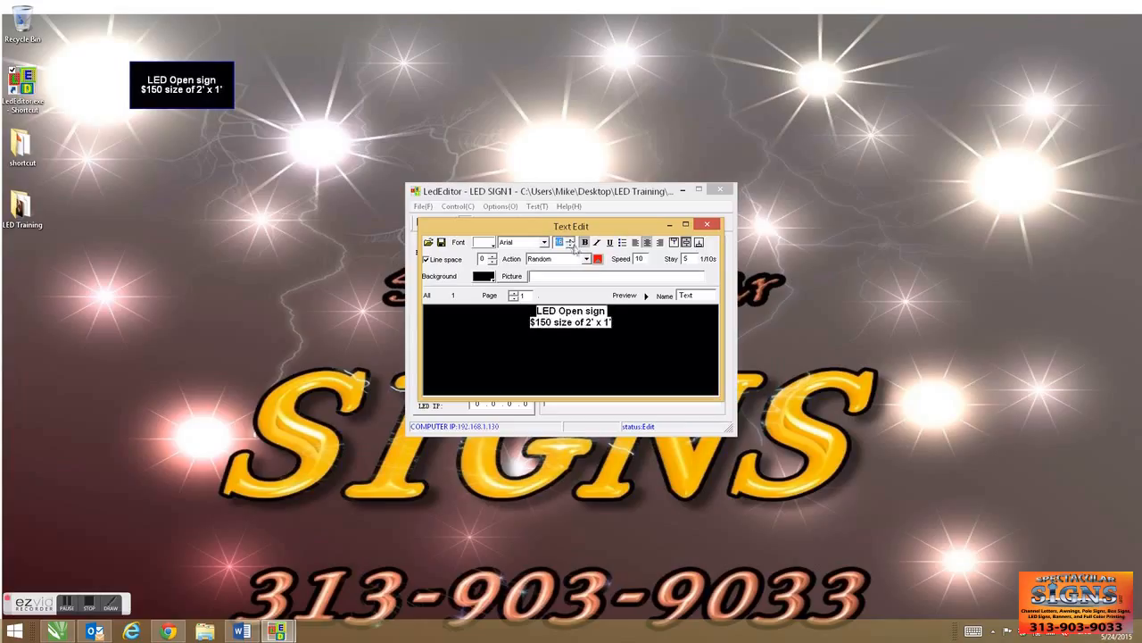
click(571, 240)
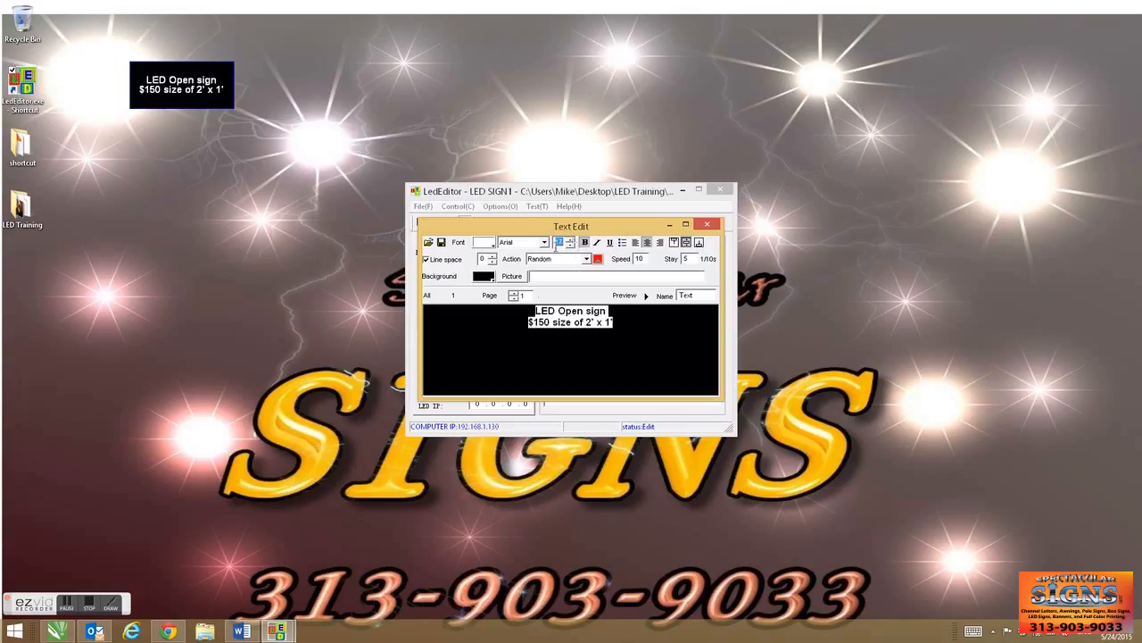
Increase the line spacing between the two lines of the LED Open sign text.
click(495, 257)
click(495, 257)
click(495, 257)
click(496, 257)
click(495, 257)
click(495, 257)
click(496, 257)
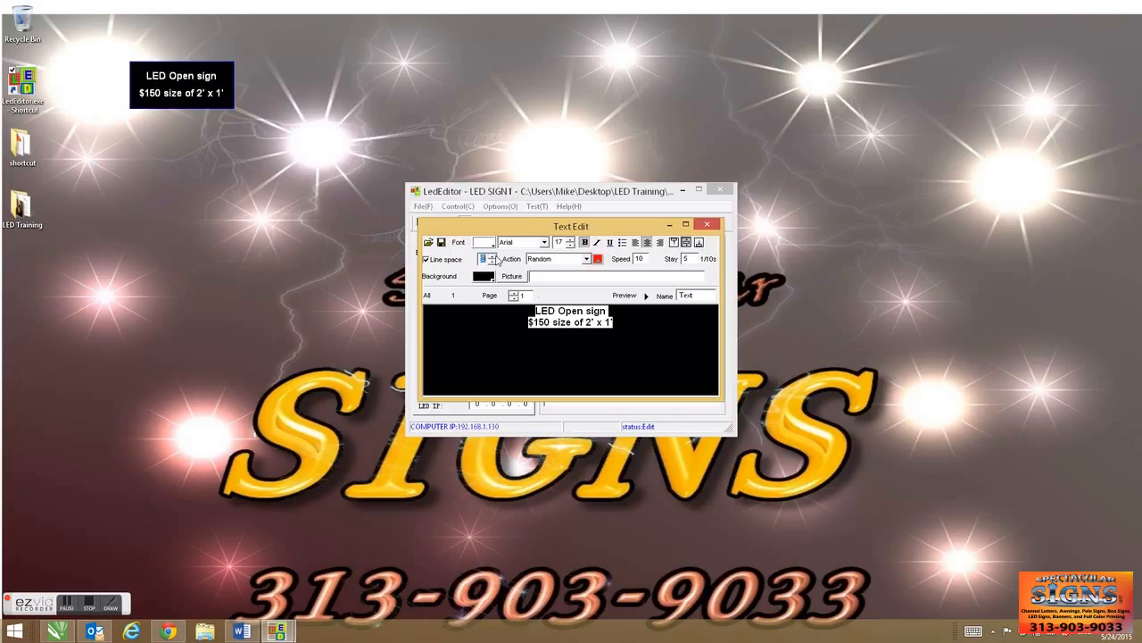
click(562, 330)
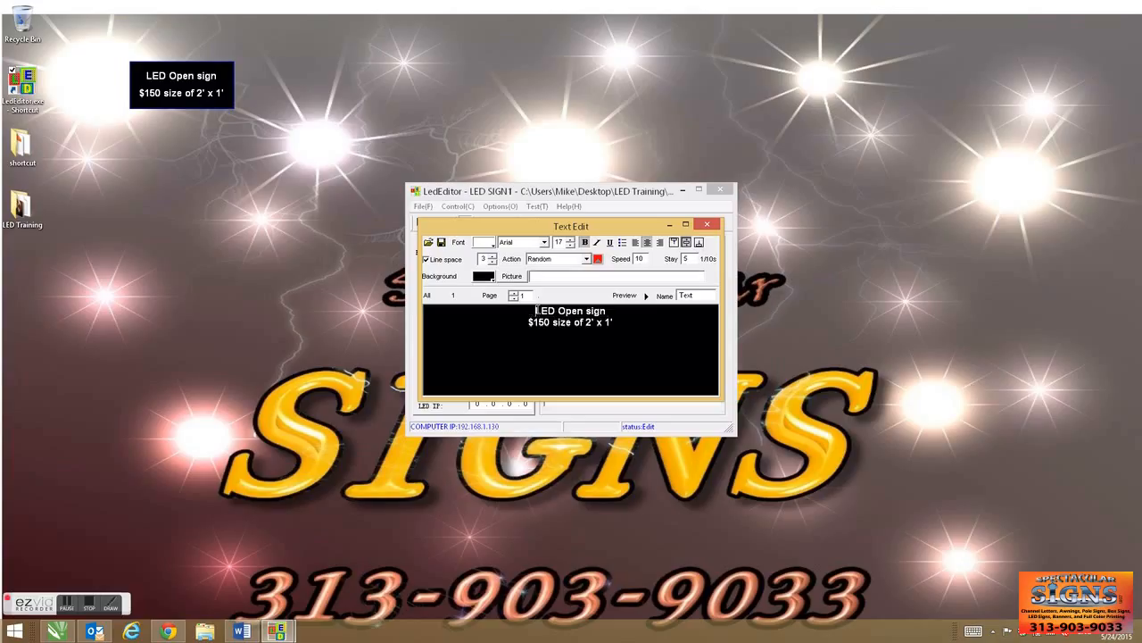
Colour the letters of the word LED individually: L red, E green and D blue.
click(492, 242)
click(526, 292)
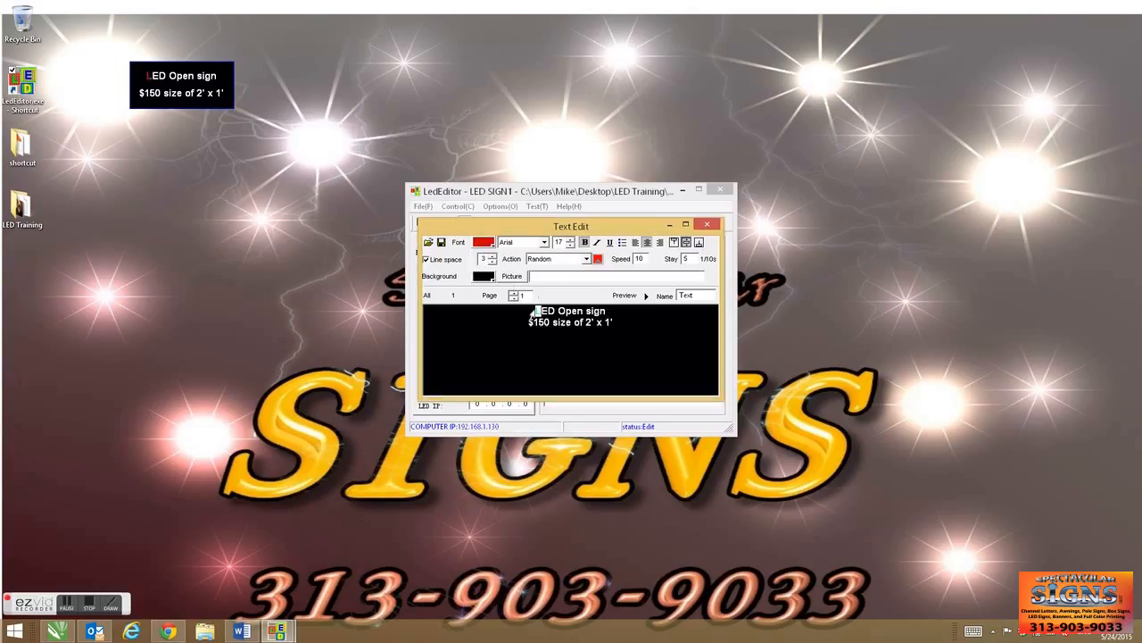
click(542, 312)
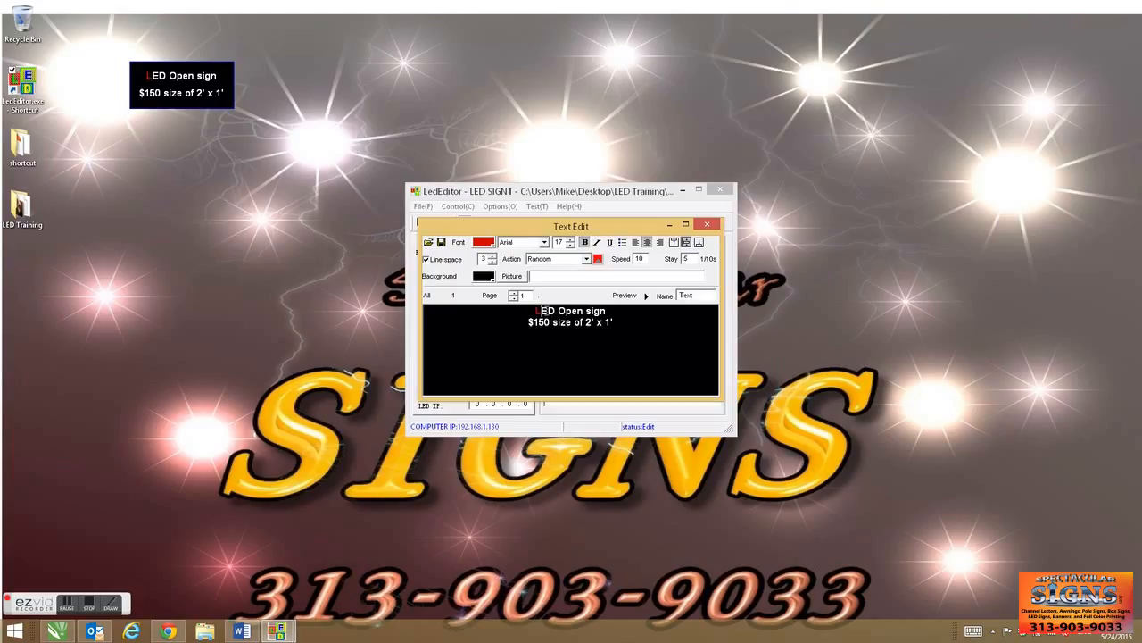
click(493, 242)
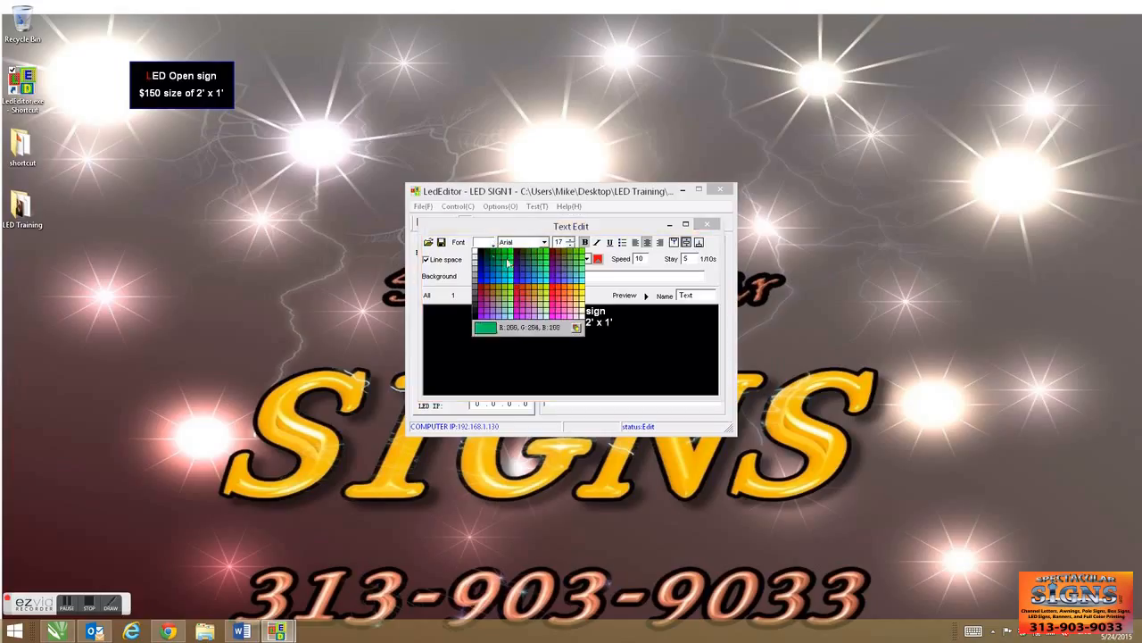
click(511, 253)
drag(560, 315, 548, 312)
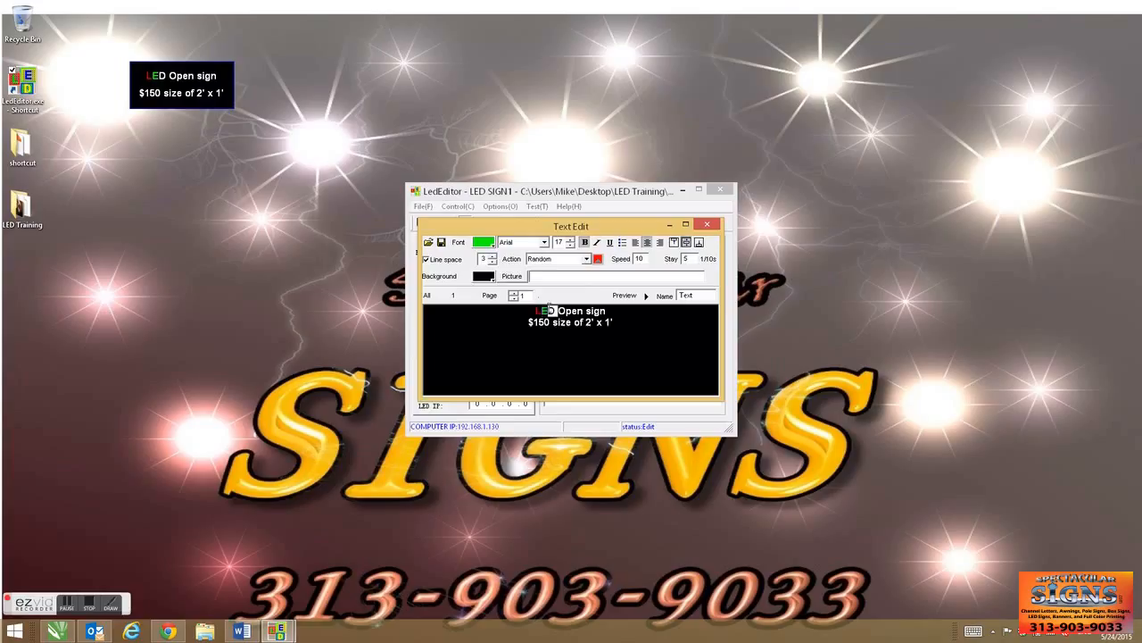
click(493, 242)
click(484, 286)
click(534, 323)
Name the entry LED Open sign, pick a display action for it and finish editing.
double_click(687, 295)
text(LED Open sign)
click(586, 259)
click(560, 303)
click(707, 224)
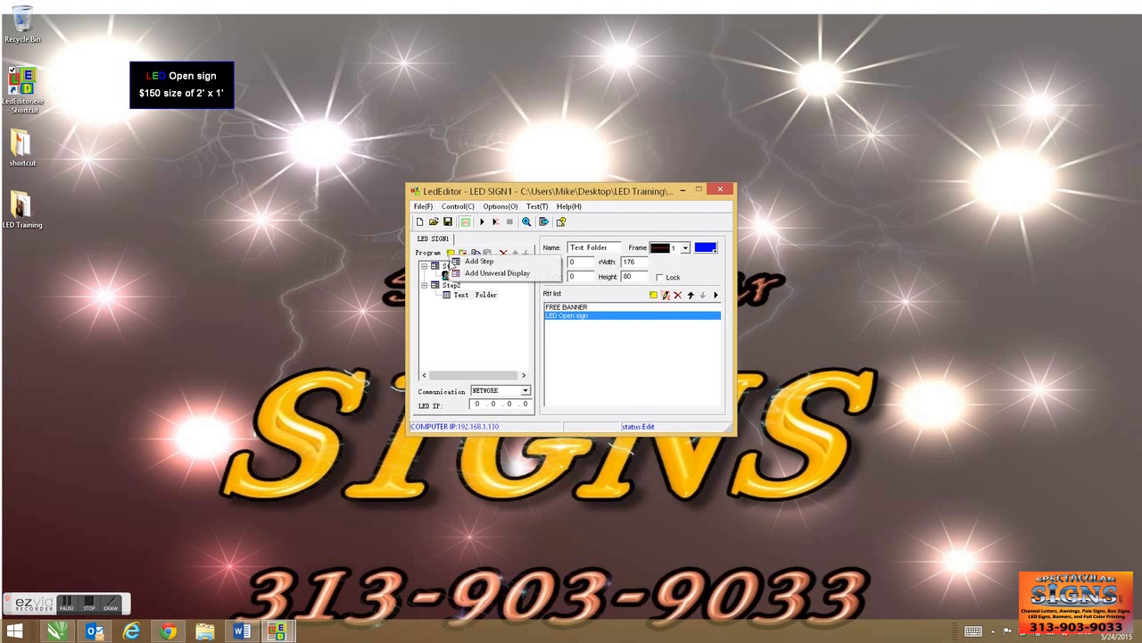
Add a third step to the program and insert a Single Line Text Window in it.
click(451, 254)
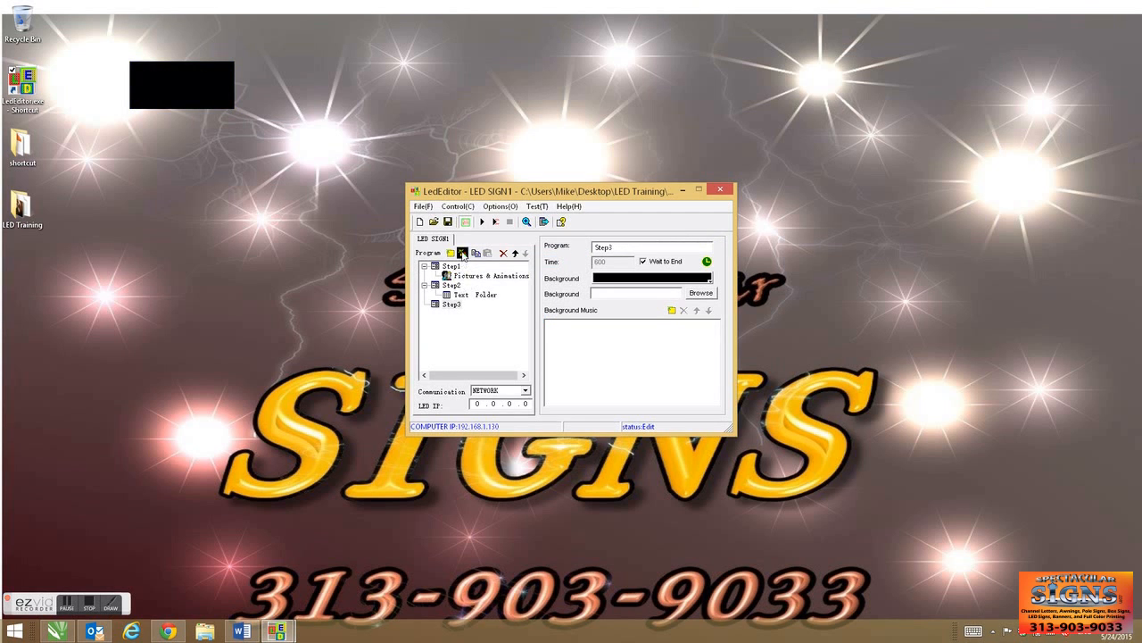
click(463, 254)
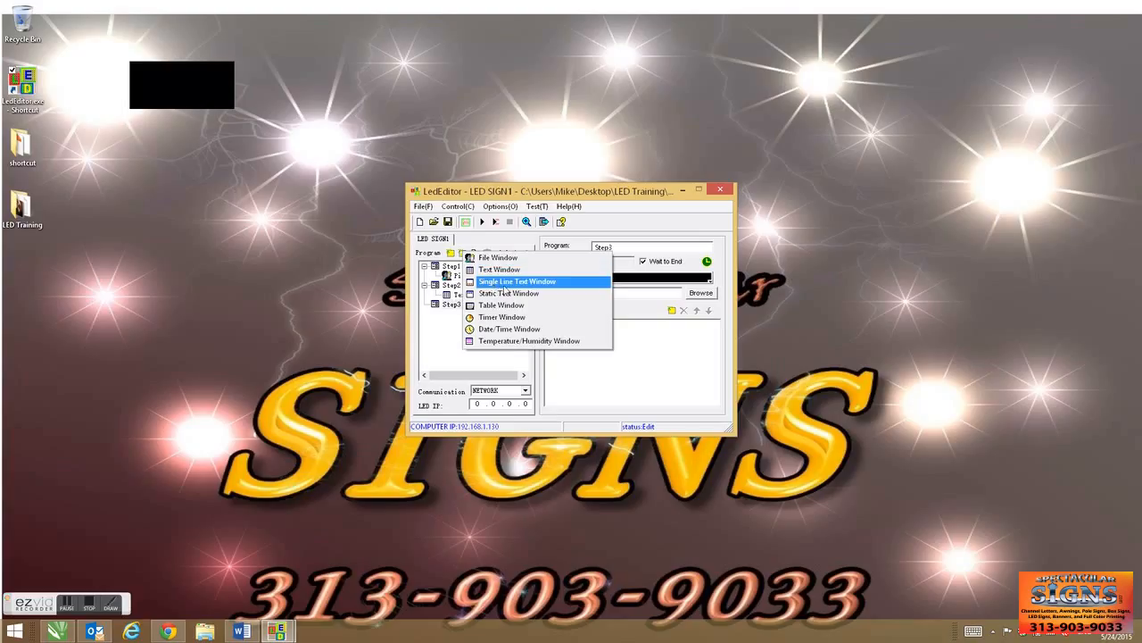
click(508, 282)
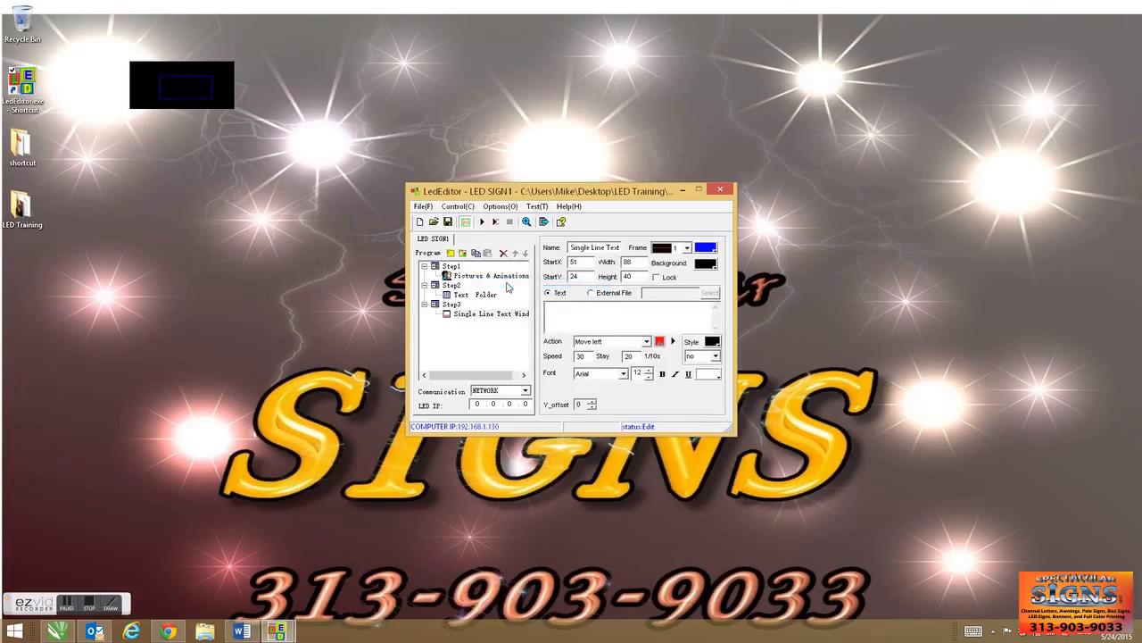
Place the single line text window across the top of the sign, 176 wide and 20 high, starting at 0, 0.
drag(203, 92, 234, 71)
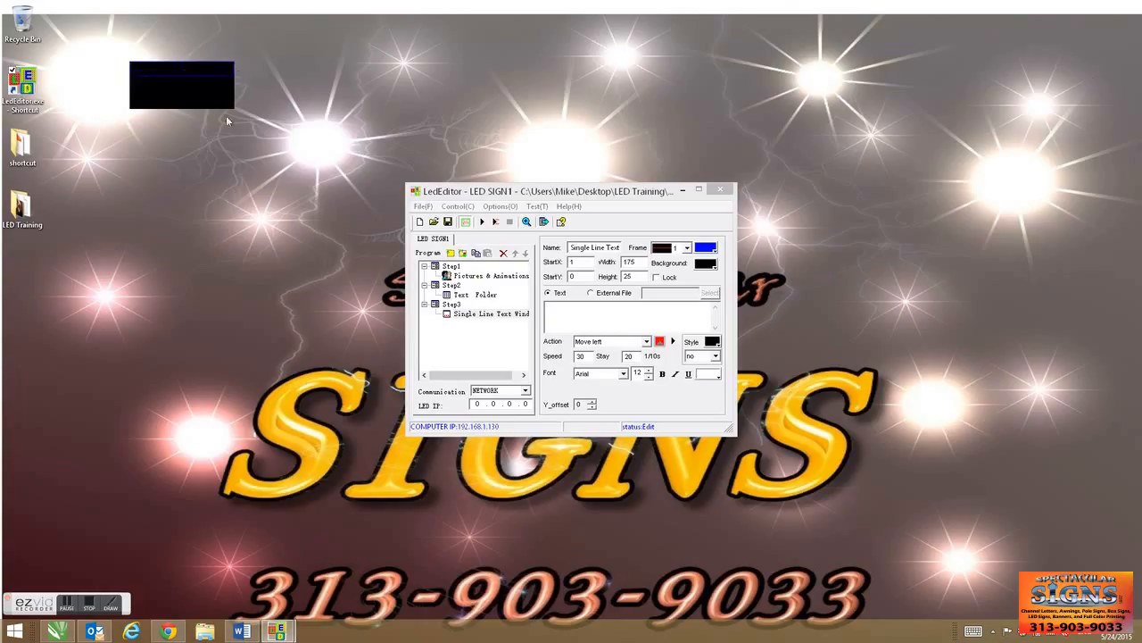
click(614, 277)
drag(615, 278, 594, 278)
text(20)
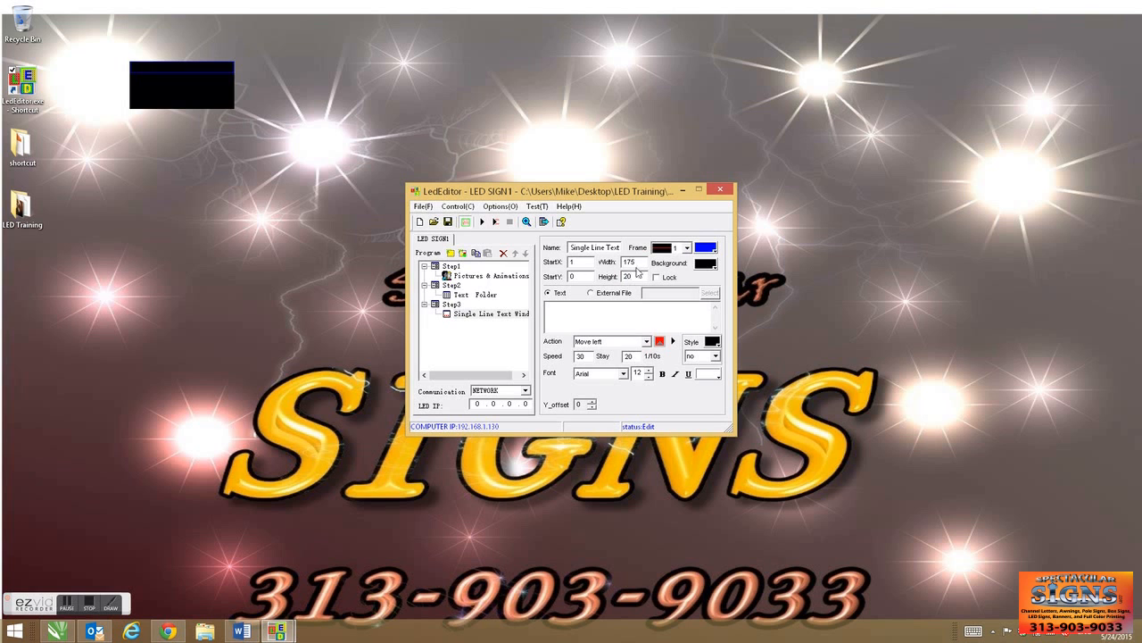
drag(636, 261, 631, 261)
text(6)
Enter "Memorial Weekend Specials" as the text of the single line window.
click(597, 311)
text(Memorial Weekend S)
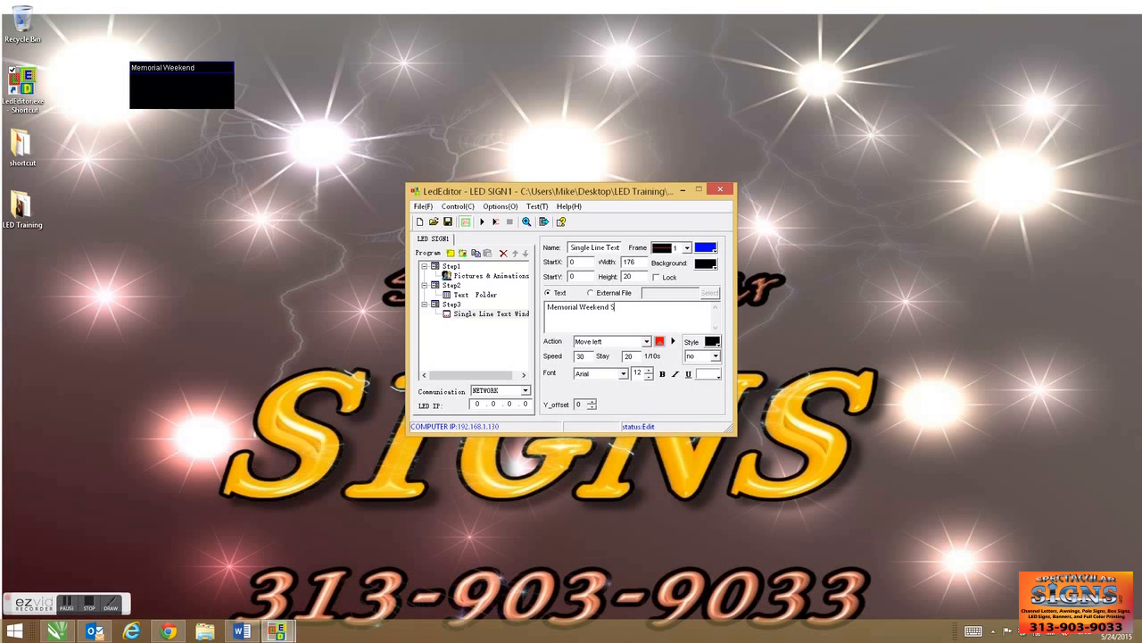
text(pecials)
Try frame styles 4 and 3 around the single line text window.
click(686, 248)
click(678, 306)
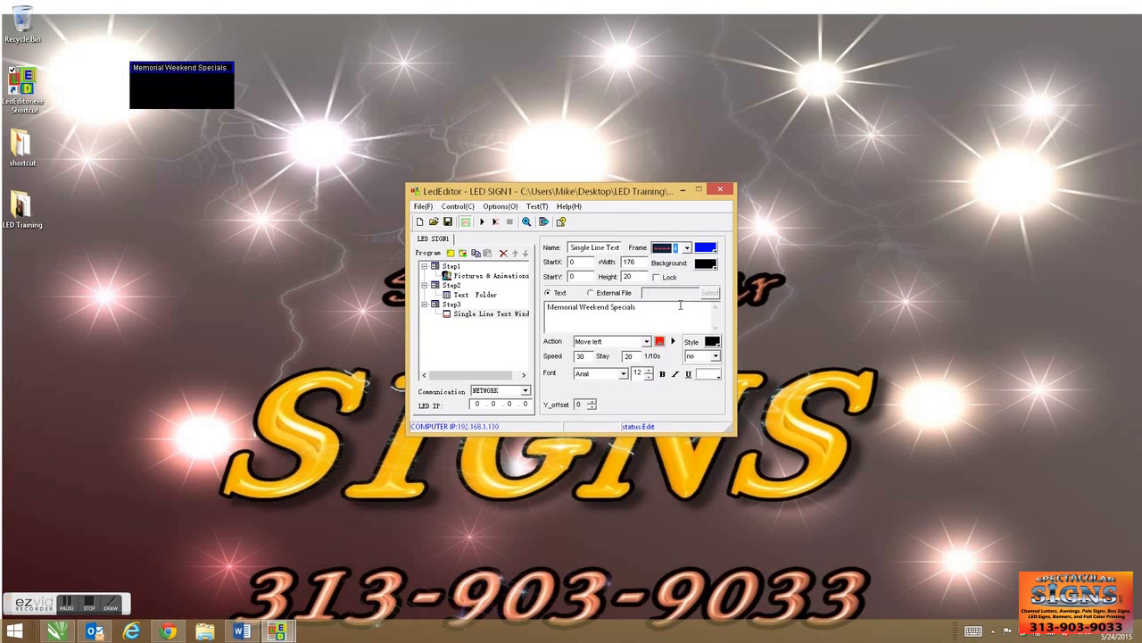
click(686, 247)
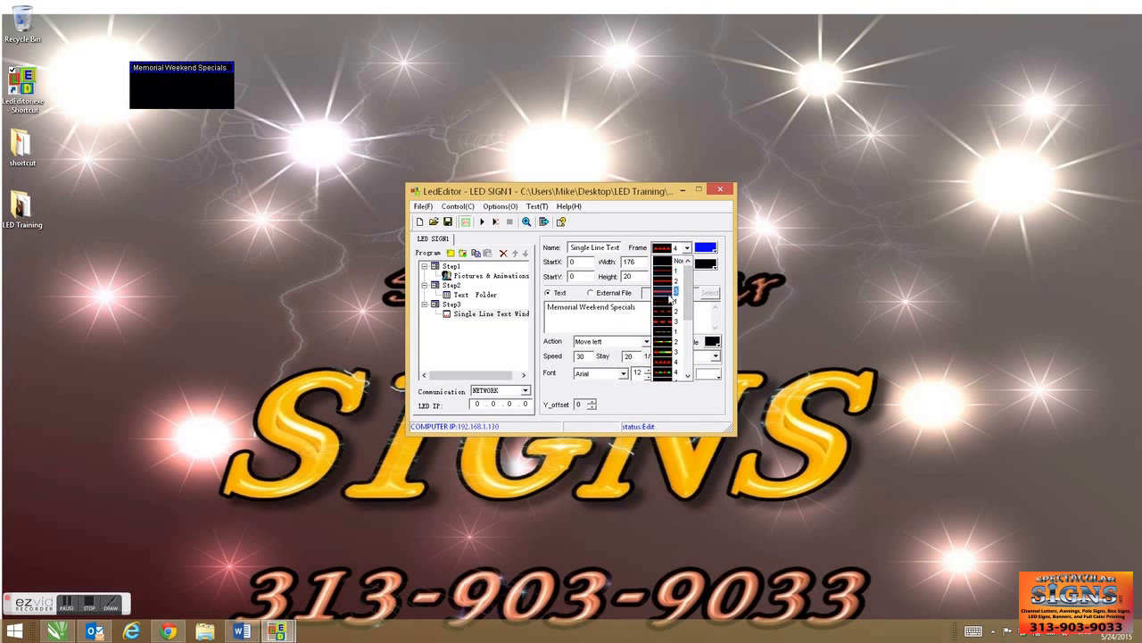
click(668, 295)
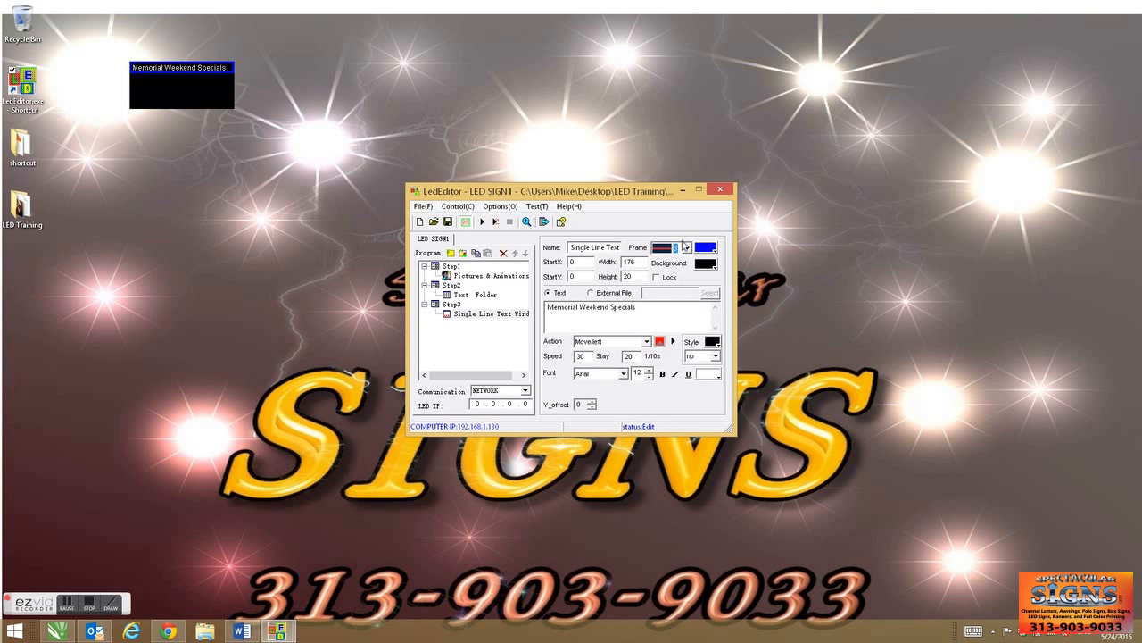
click(687, 247)
click(693, 302)
click(686, 247)
click(693, 300)
Apply frame style 1 to the single line text window and colour the frame red.
click(687, 247)
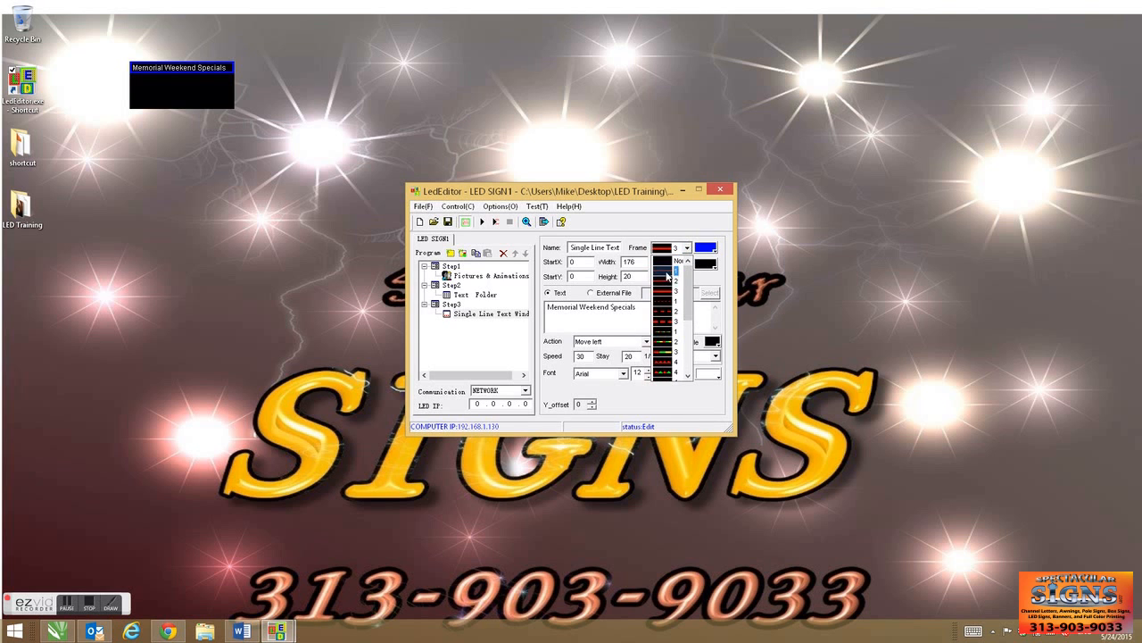
click(672, 280)
click(708, 249)
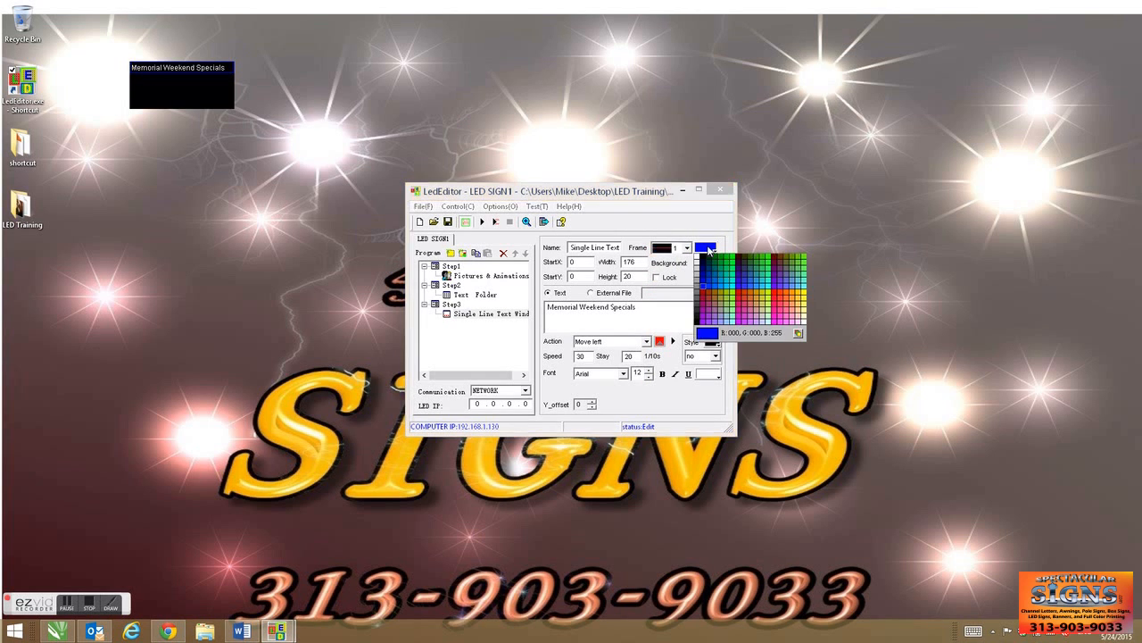
click(739, 299)
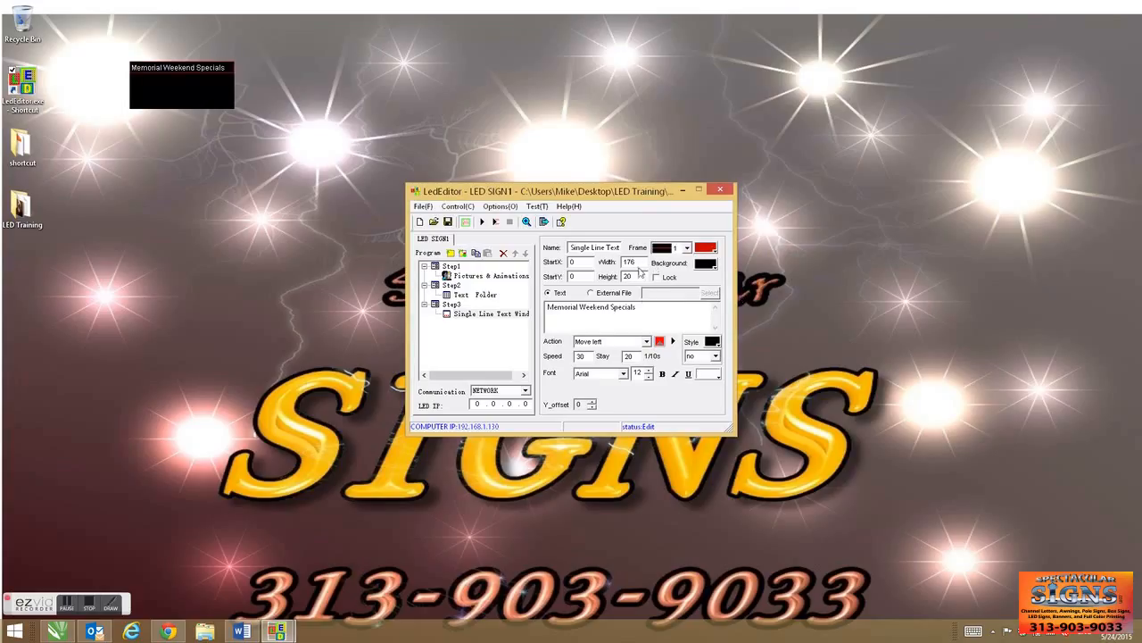
Keep the Move left action for the single line text and set its stay time to 0.
click(647, 342)
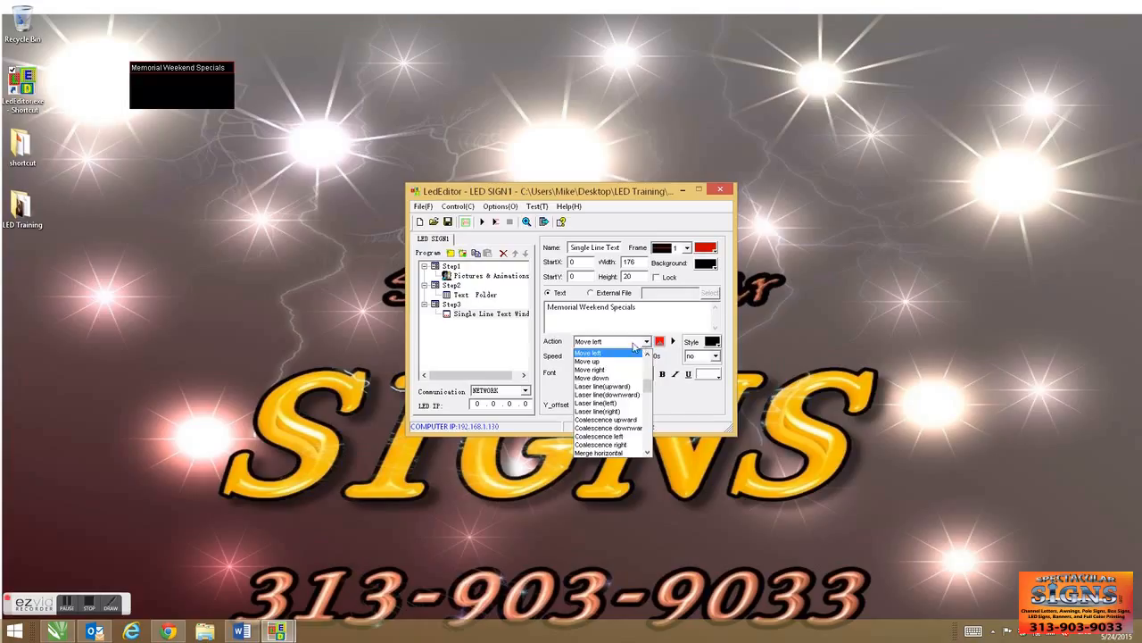
click(643, 345)
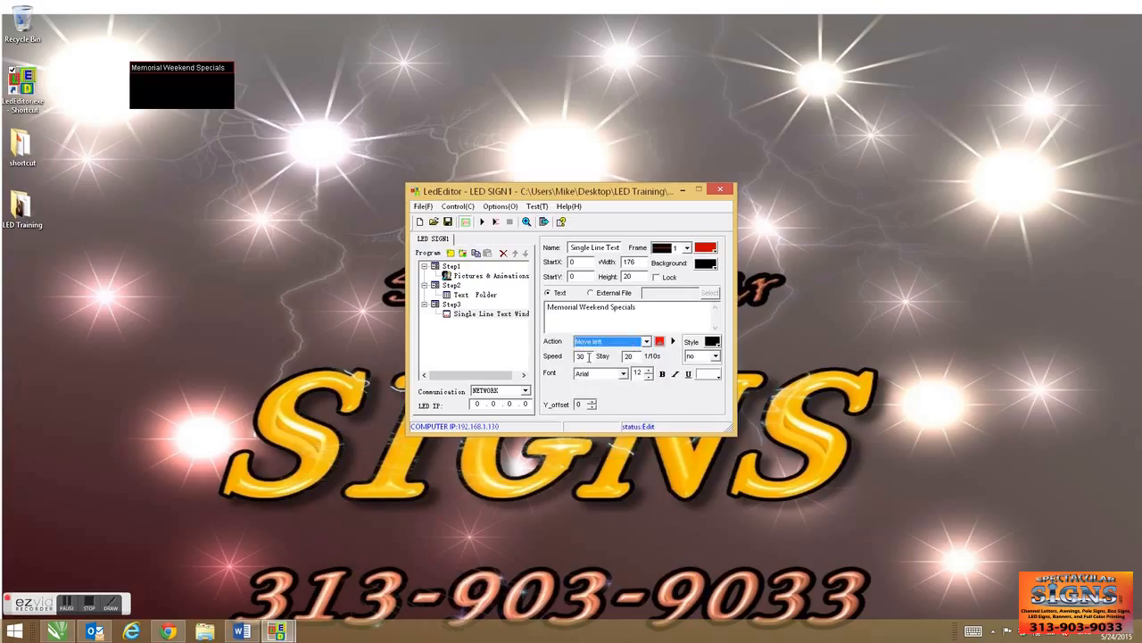
double_click(638, 356)
text(0)
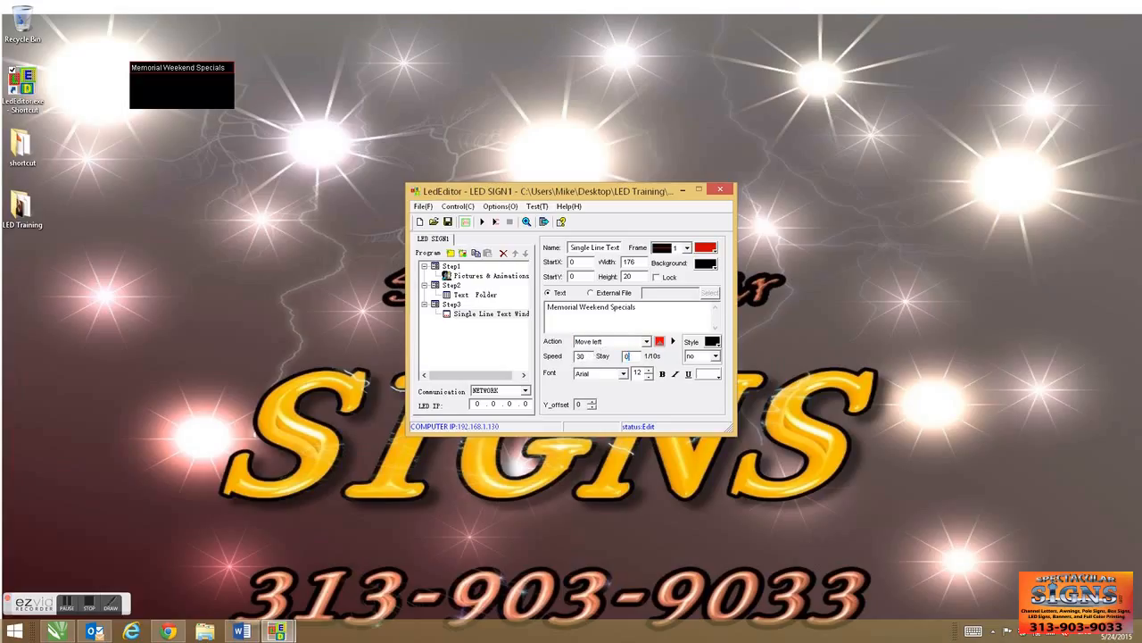
Keep the Arial font for the single line text and make it bold.
click(599, 375)
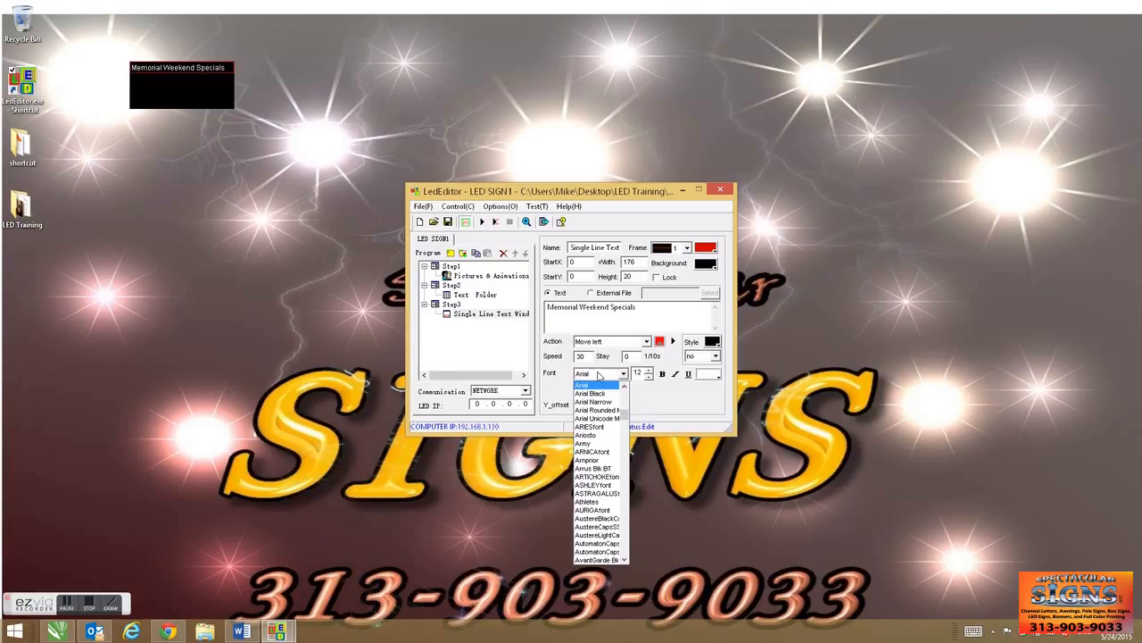
click(658, 387)
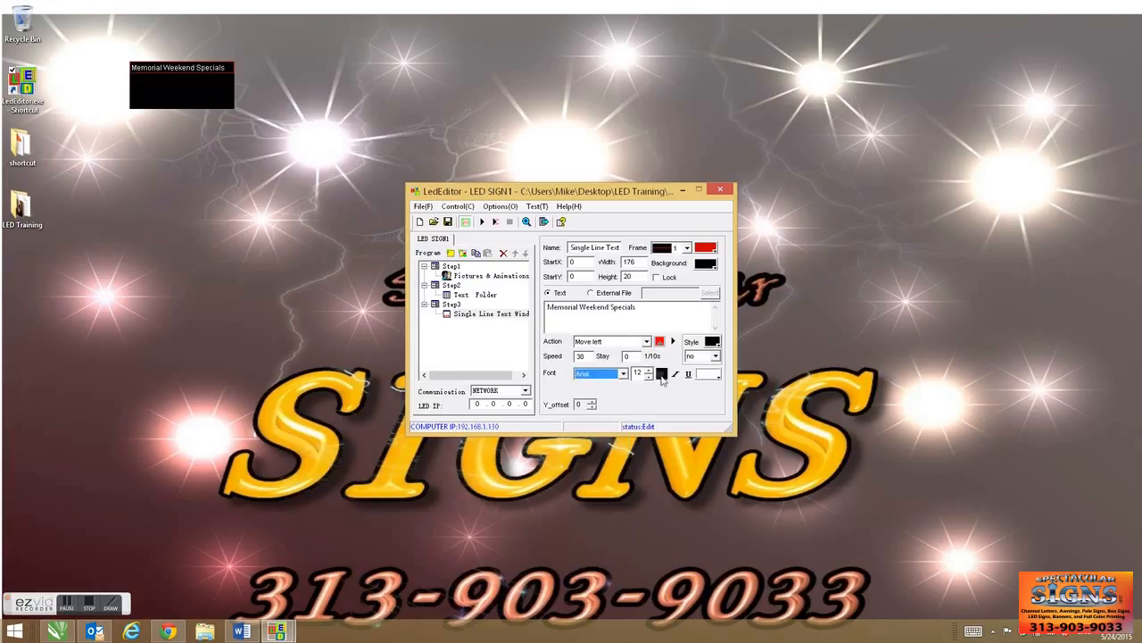
click(661, 374)
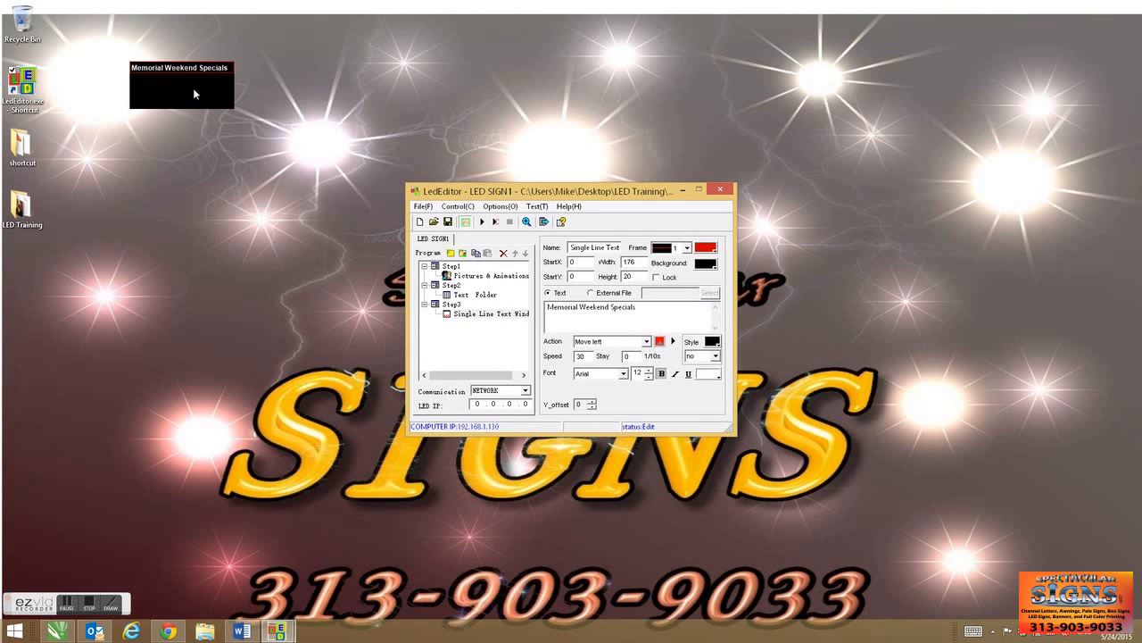
Add a Text Window to Step3 with StartX 0, StartY 20, width 176 and height 60.
click(462, 253)
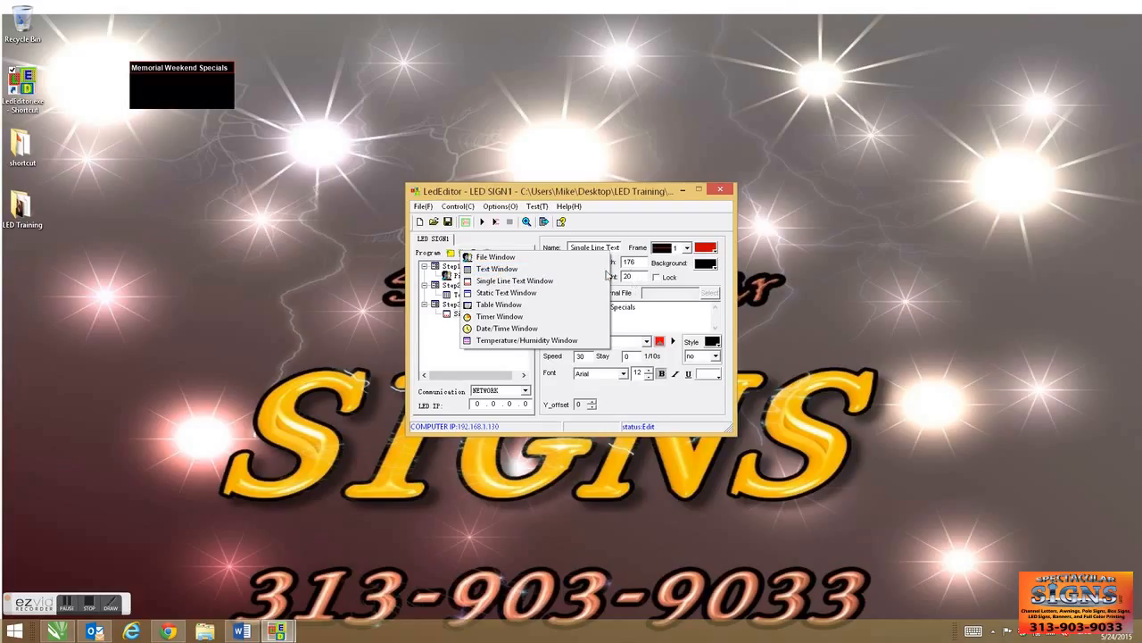
click(497, 268)
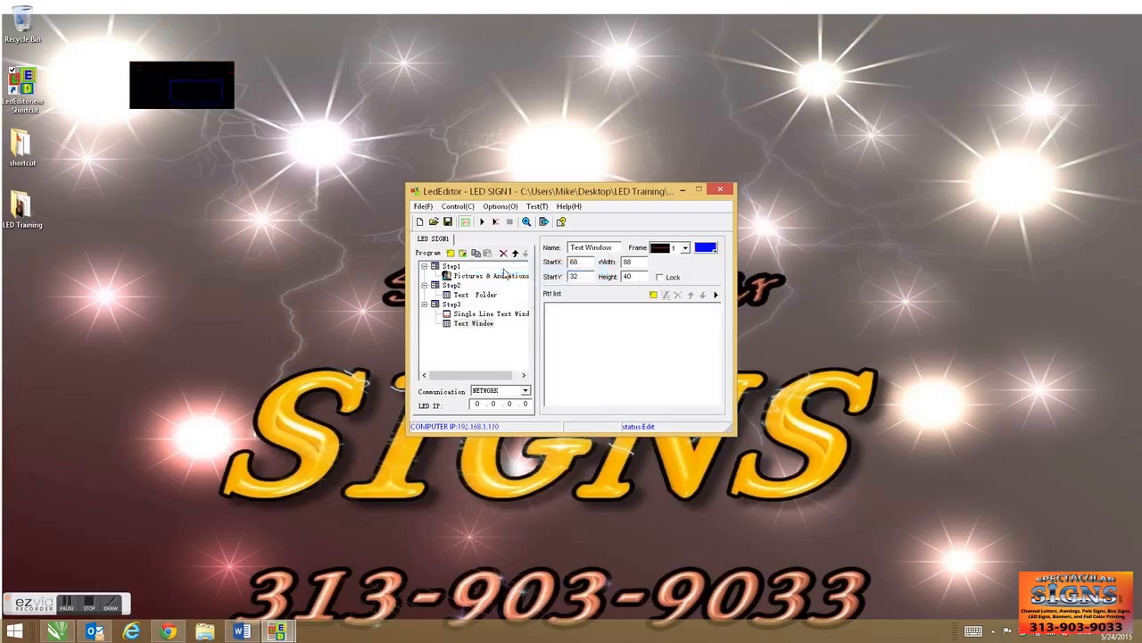
double_click(636, 277)
text(60)
text(176)
click(489, 313)
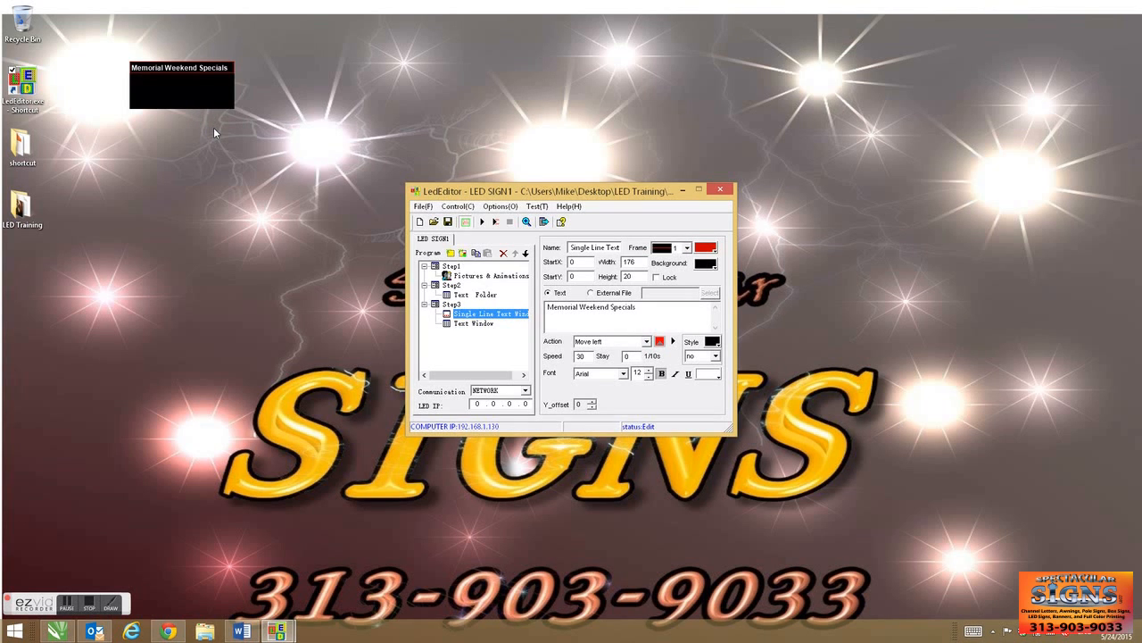
click(475, 324)
Create a text entry in the Text Window reading "Canvas frame" with "$100" on a second line.
click(665, 296)
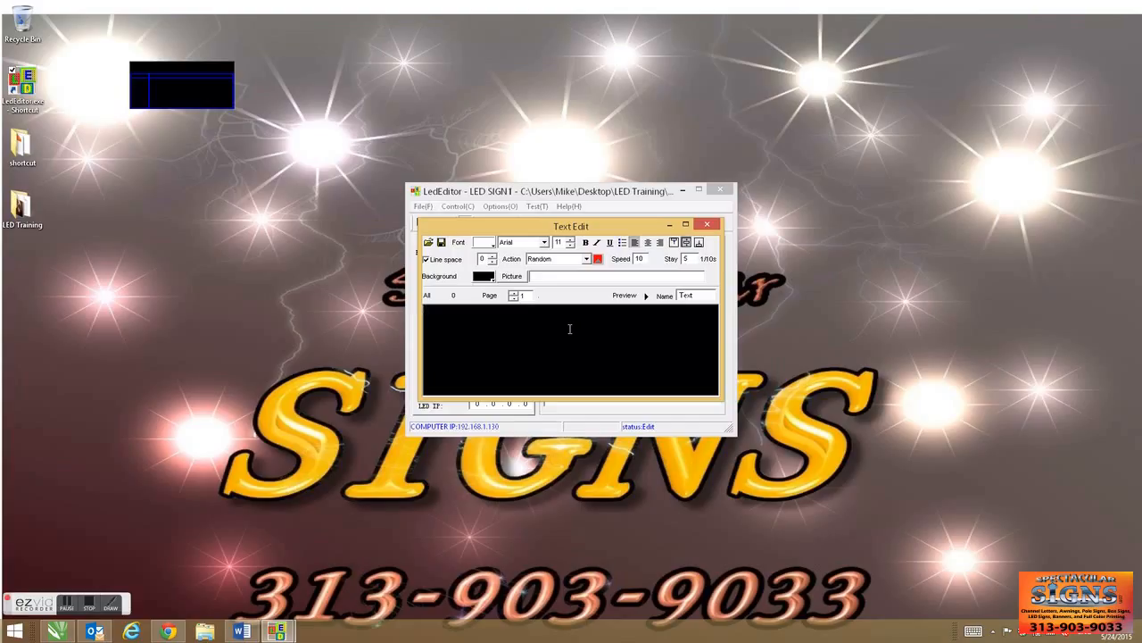
text(C)
text(Canv)
text(as fram)
text($100)
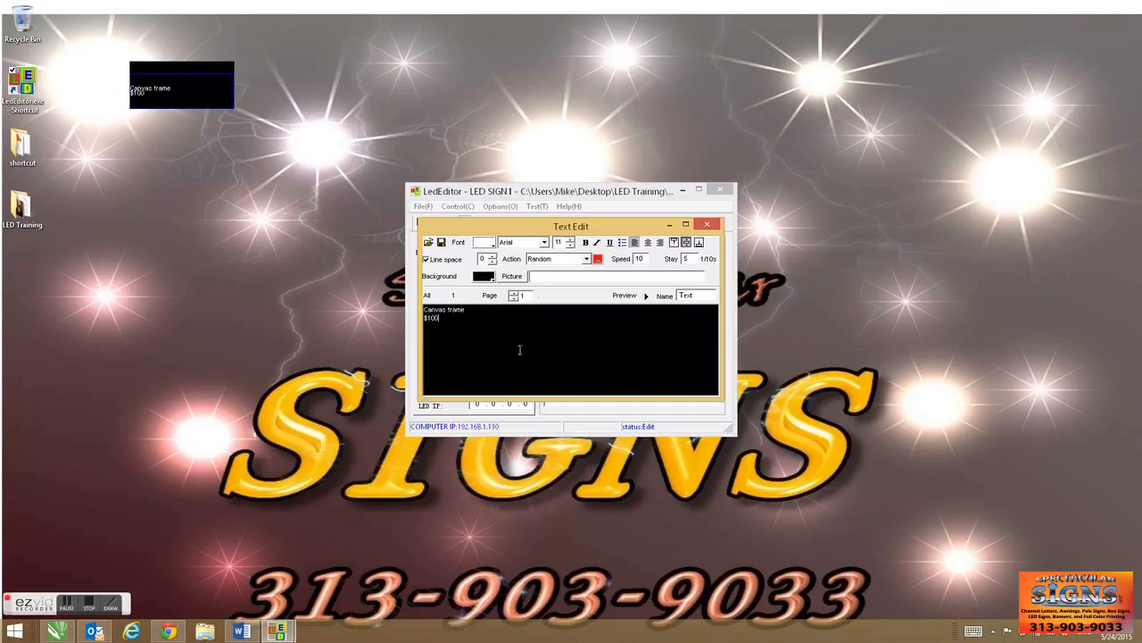
Format all of the canvas text as bold, size 17 and centred, with line space 7.
key(ctrl+a)
click(586, 244)
click(570, 239)
click(570, 240)
click(570, 240)
click(570, 239)
click(570, 239)
click(570, 239)
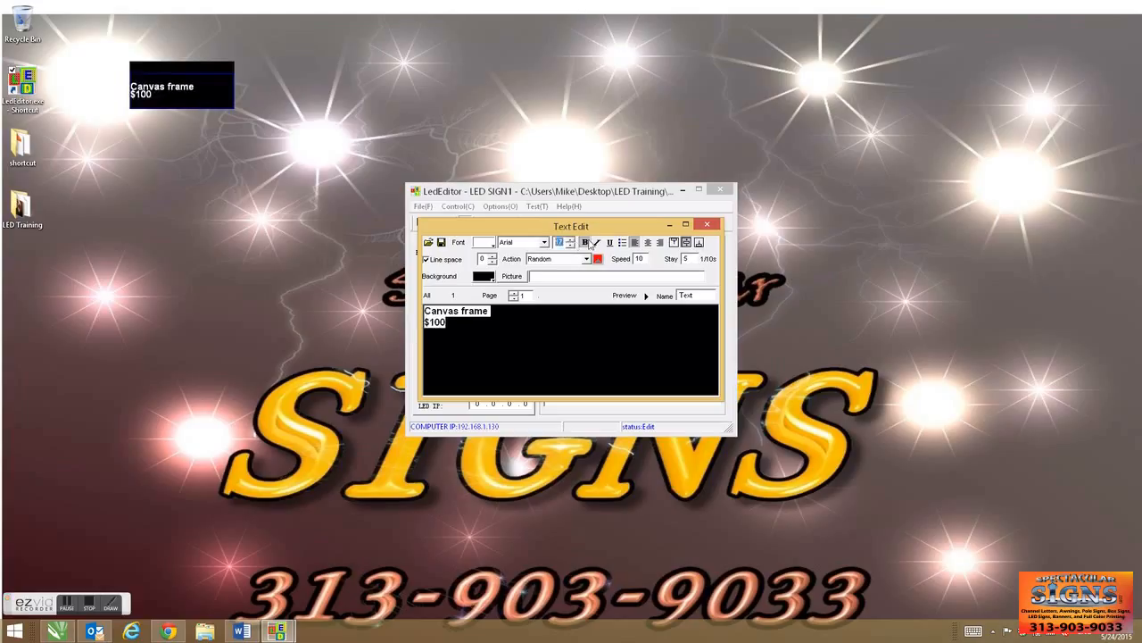
click(647, 242)
click(492, 257)
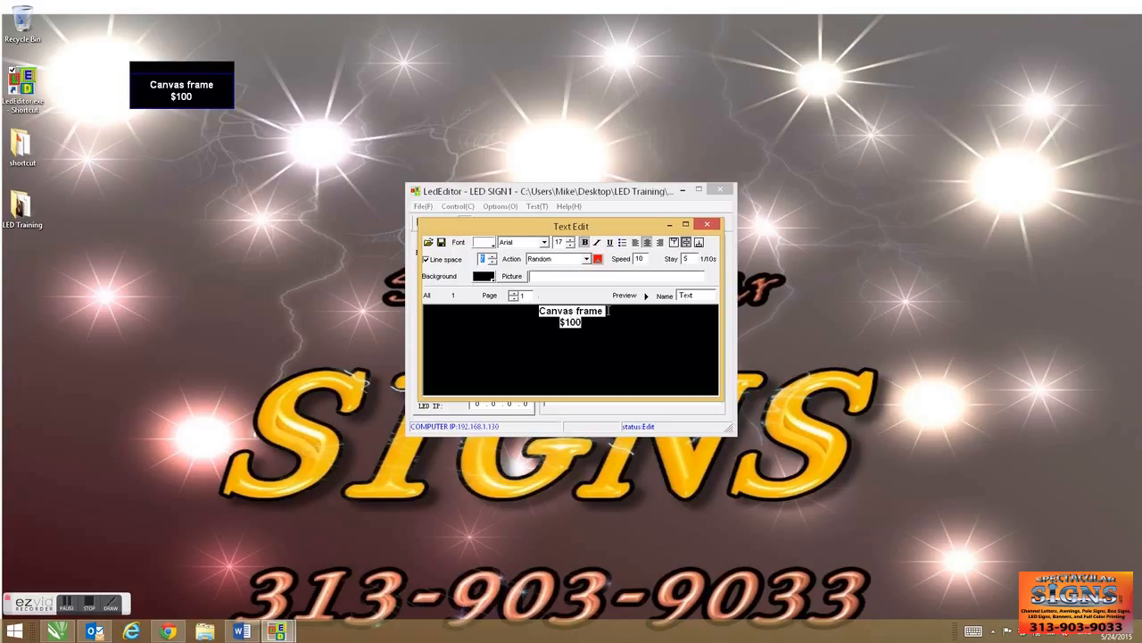
Extend the first line to "Canvas frame with picutre" and name the text entry "canvas".
click(571, 316)
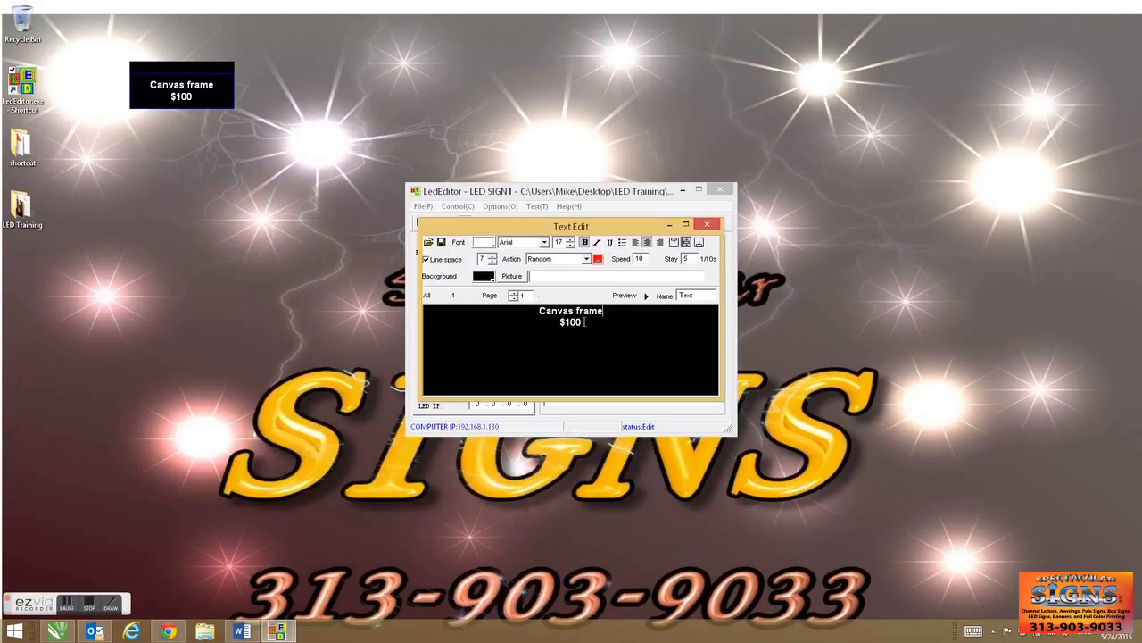
text(with picutre)
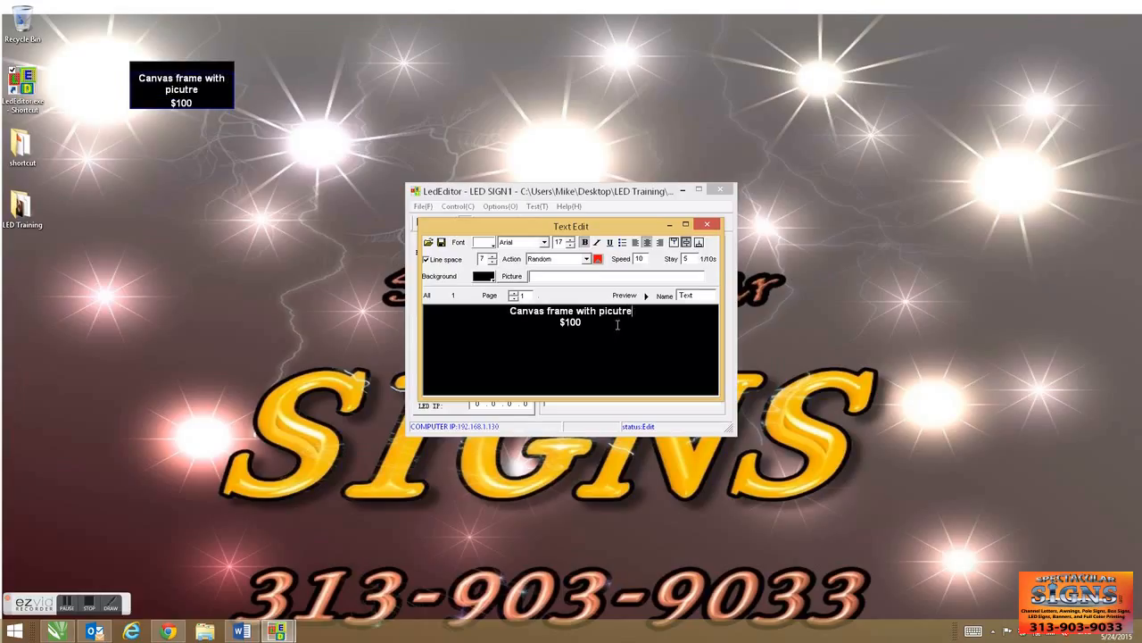
drag(694, 295, 517, 286)
text(canvas)
click(707, 224)
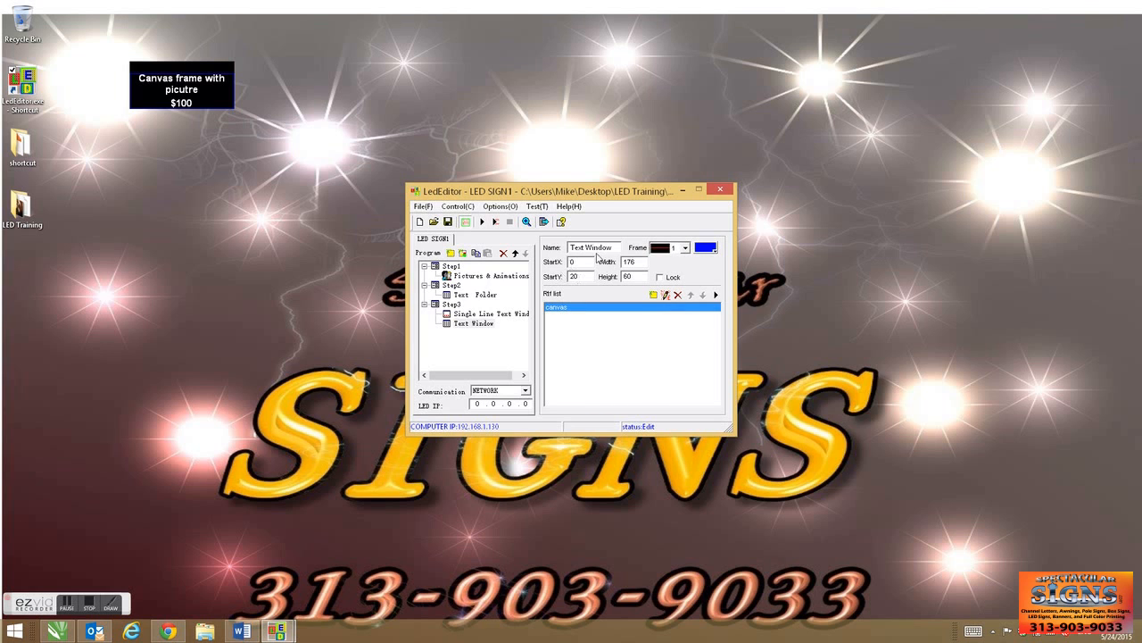
Lock the Text Window's position and size.
click(661, 278)
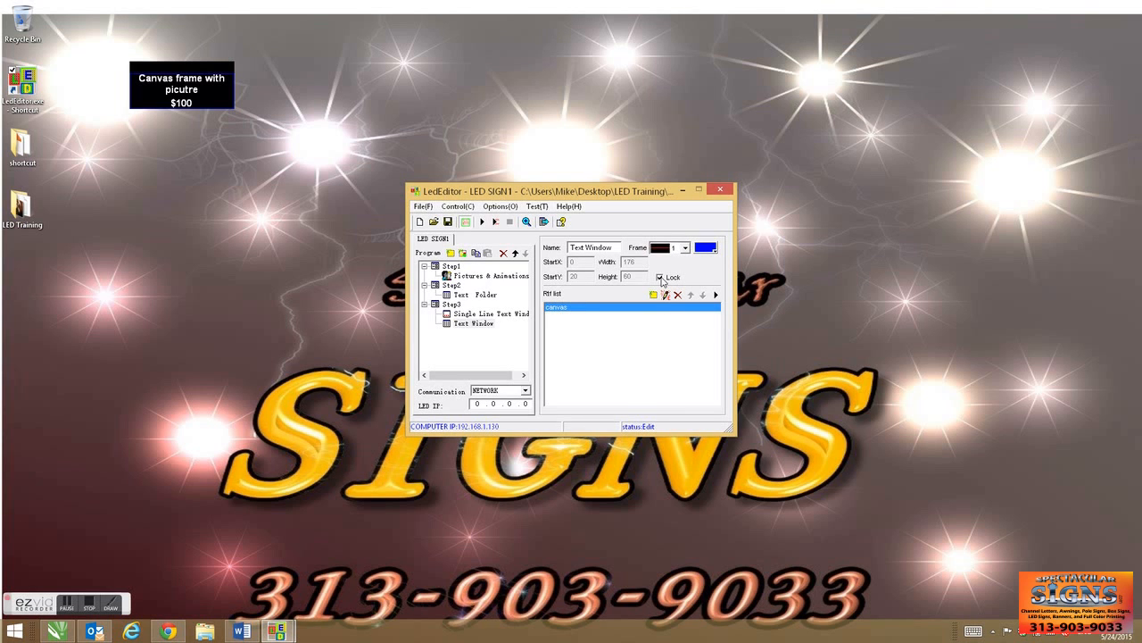
click(661, 278)
click(660, 277)
Add a second text entry reading "Window Signs" with "Start @ $75" on a new line.
click(652, 295)
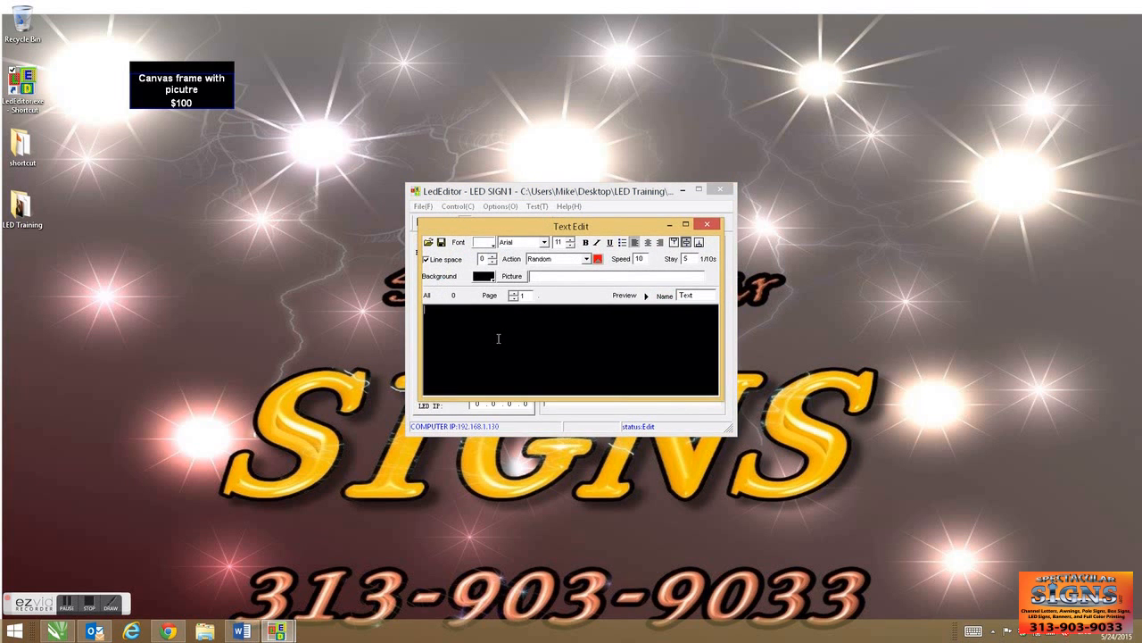
text(Window)
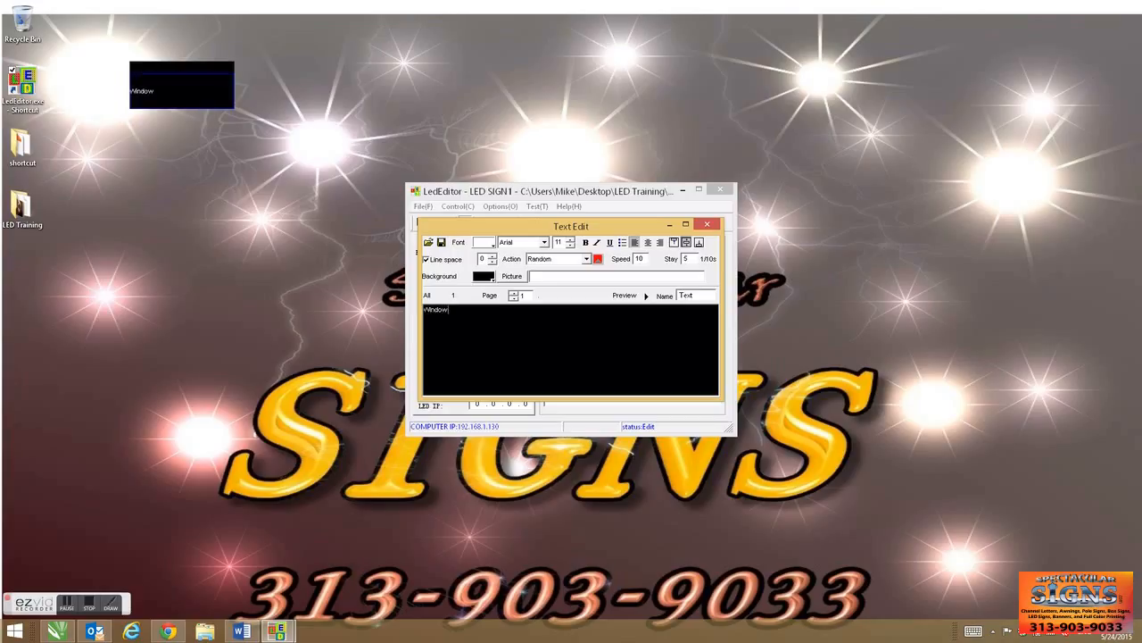
text(Signs)
click(449, 311)
click(477, 321)
key(Return)
text(Start @ $75)
Format all of the window signs text as bold, size 19 and centred, with line space 4.
key(ctrl+a)
click(586, 241)
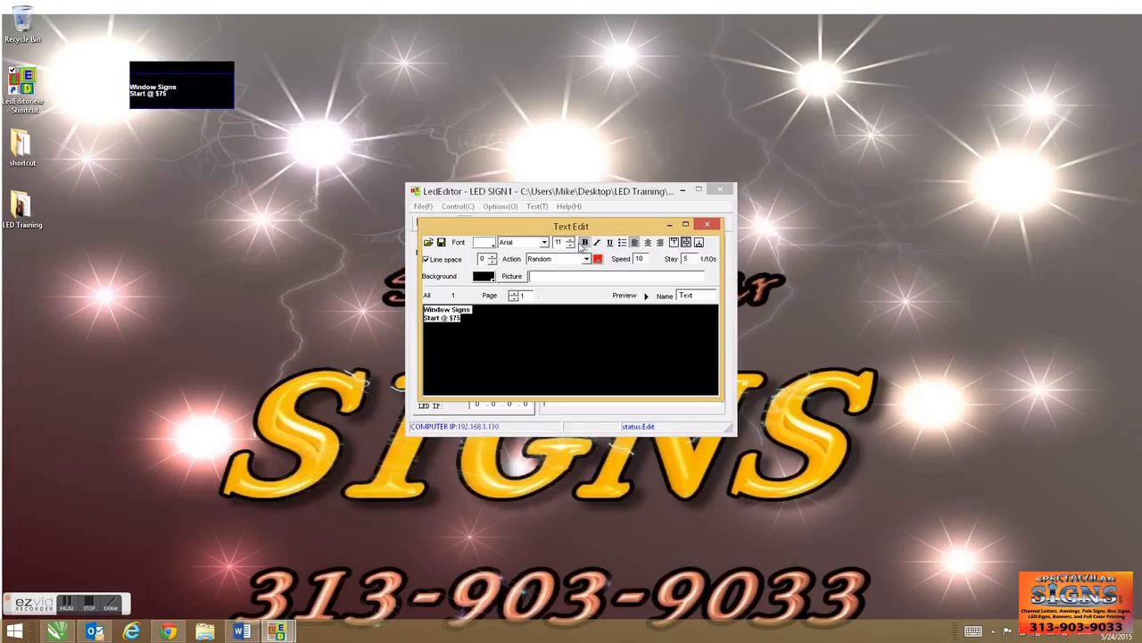
click(571, 241)
click(570, 240)
click(570, 240)
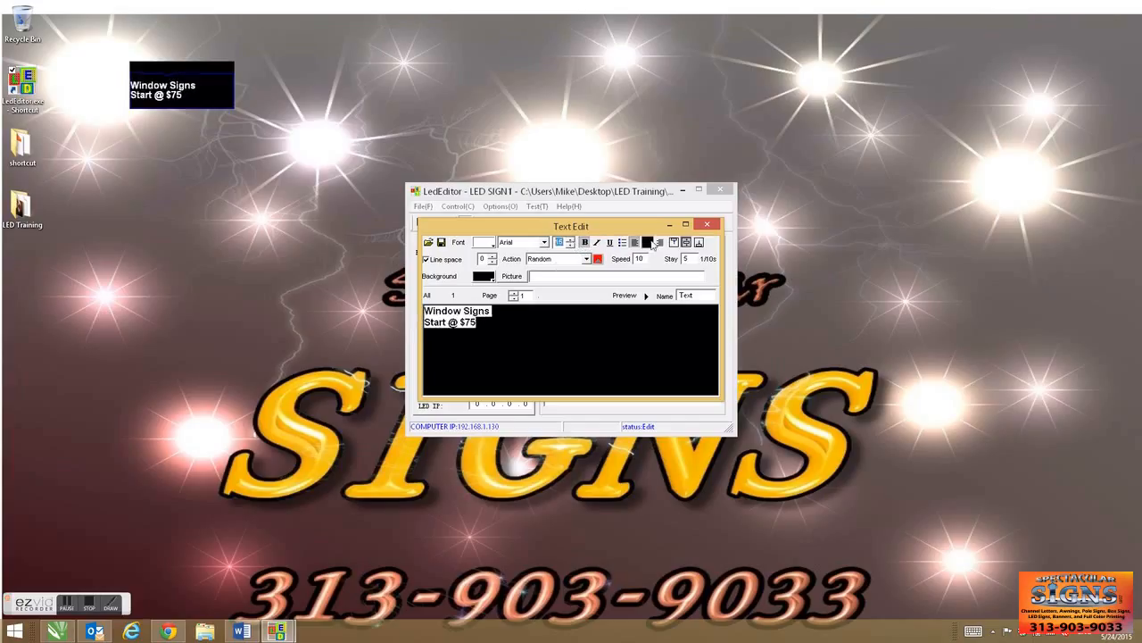
click(647, 242)
click(571, 240)
click(571, 240)
click(571, 240)
click(492, 256)
click(492, 256)
click(492, 256)
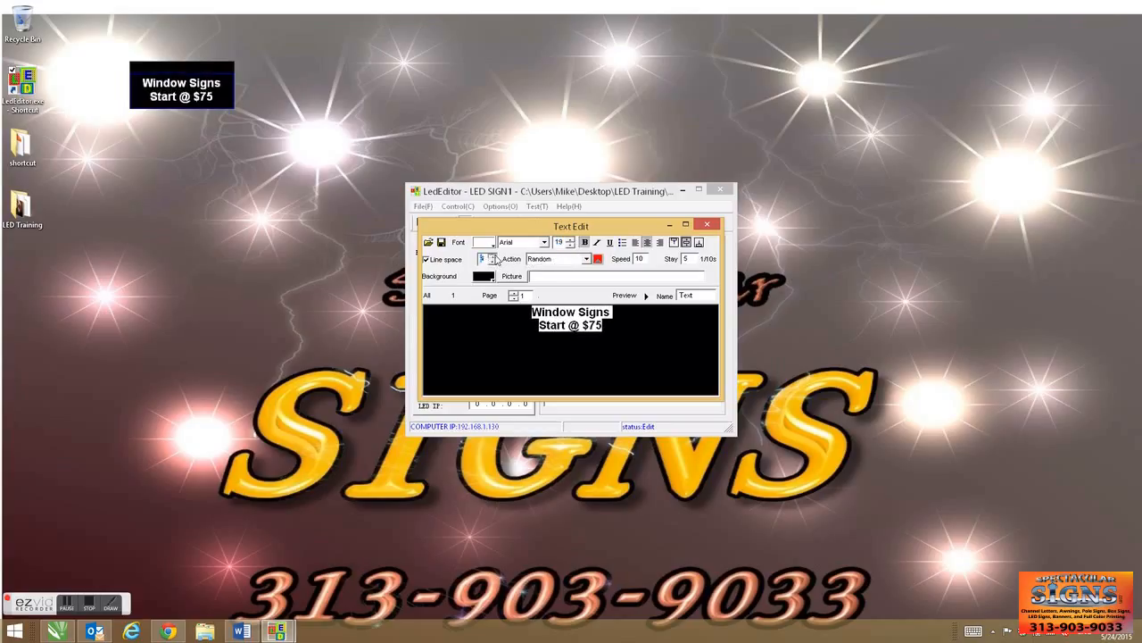
Colour the "Window Signs" line green.
click(550, 327)
drag(540, 327, 510, 316)
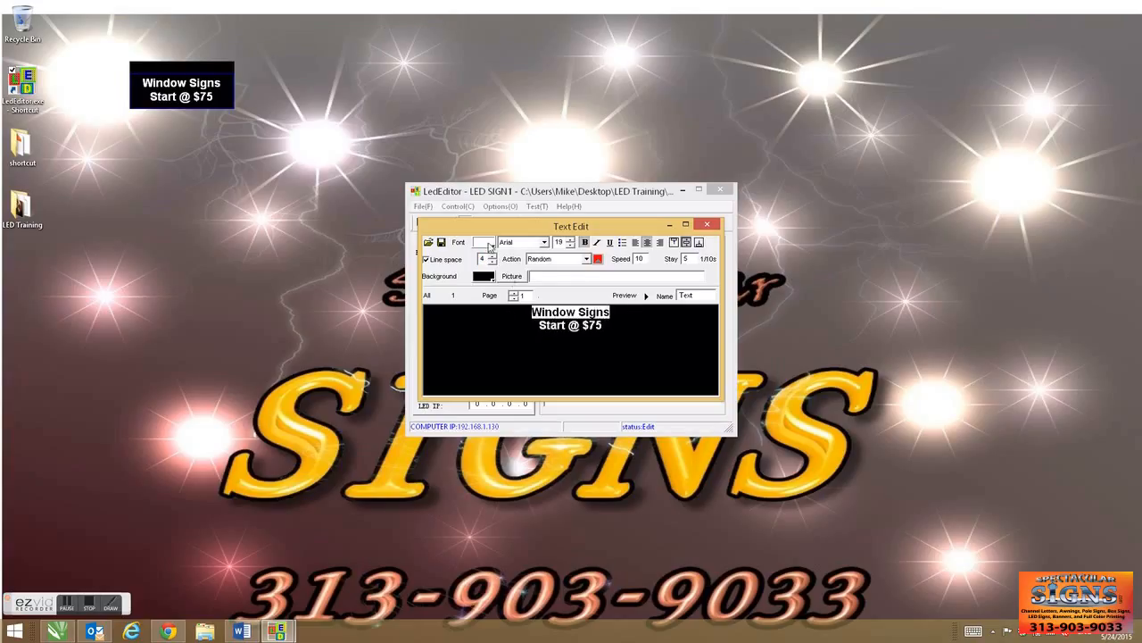
click(489, 246)
click(493, 251)
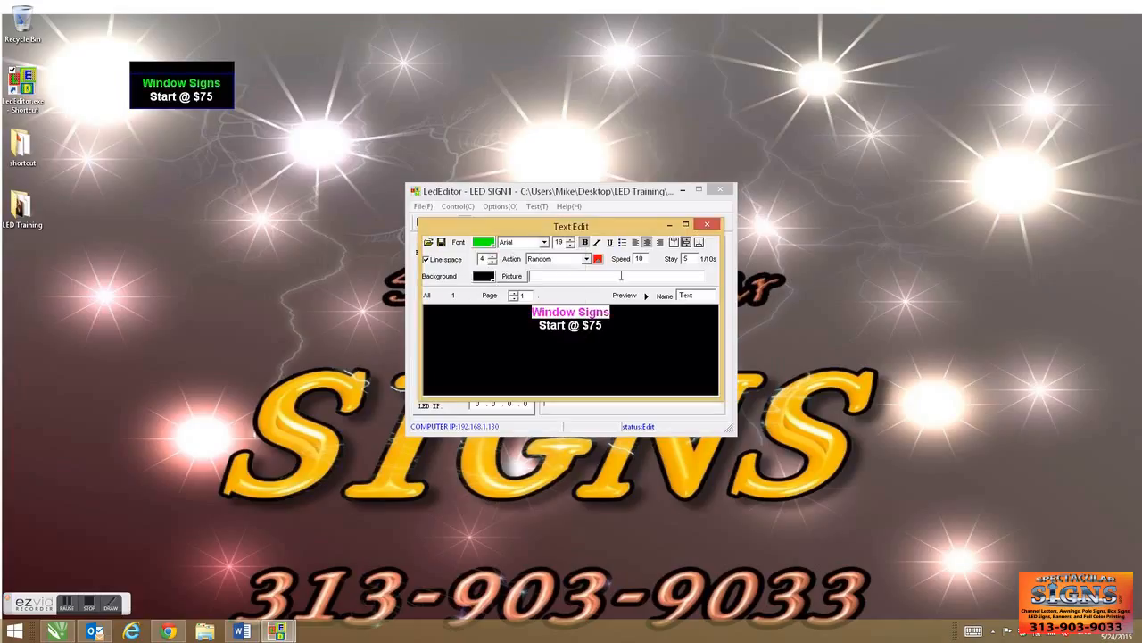
click(618, 318)
Name the second text entry "window signs".
drag(696, 295, 613, 288)
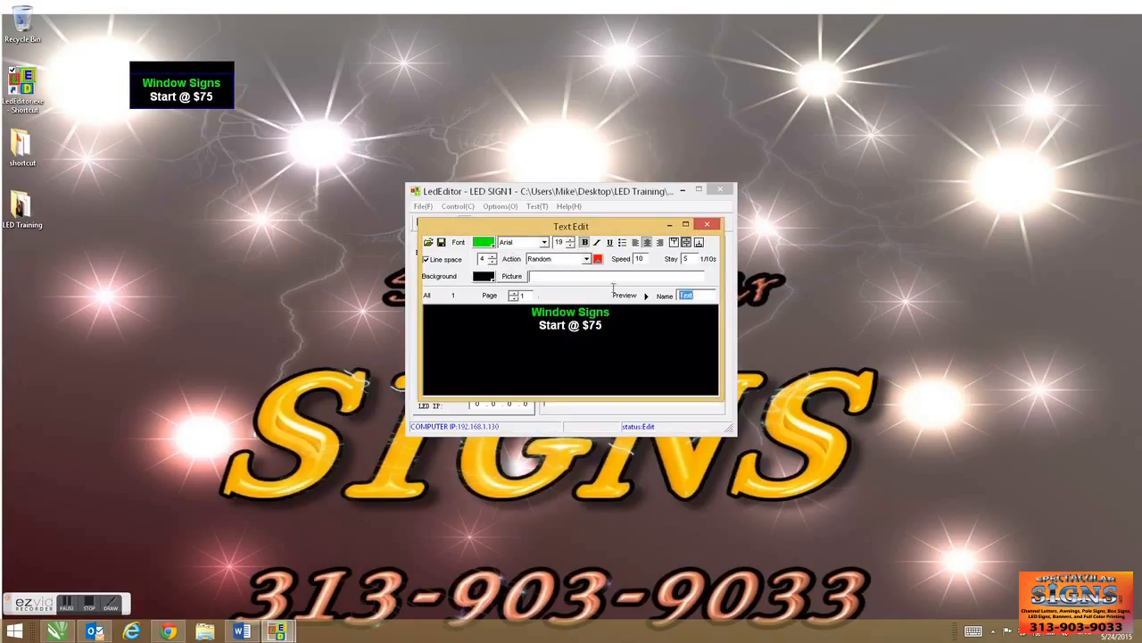
text(windows sign)
text(s)
key(BackSpace)
Give the window signs text the Drop down action with a stay time of 30.
click(642, 326)
click(587, 259)
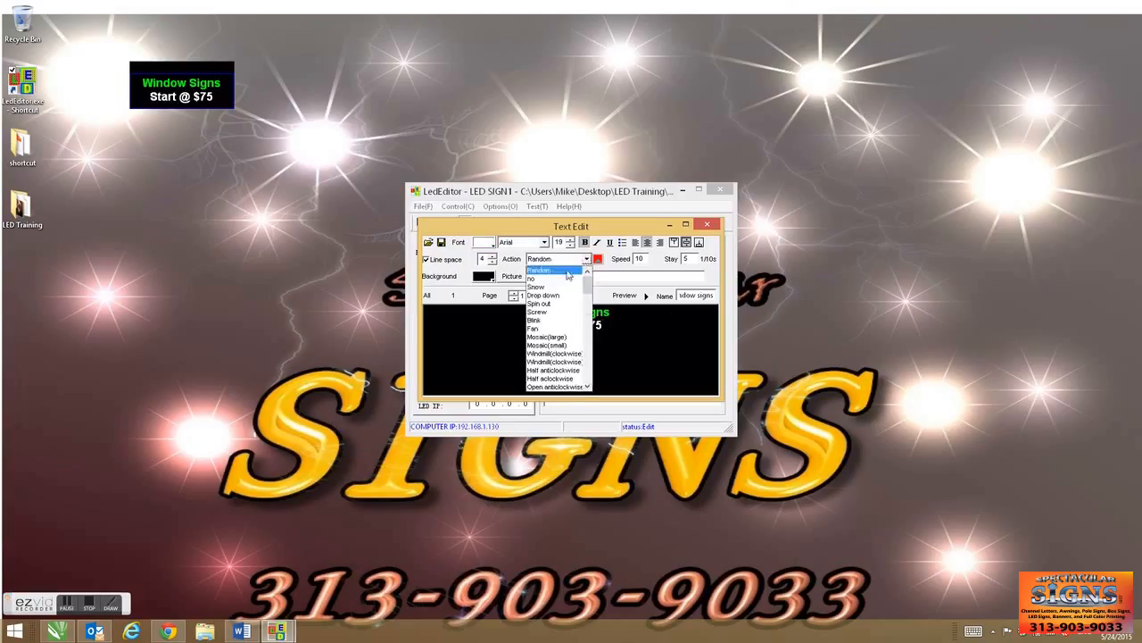
click(545, 295)
double_click(692, 257)
text(30)
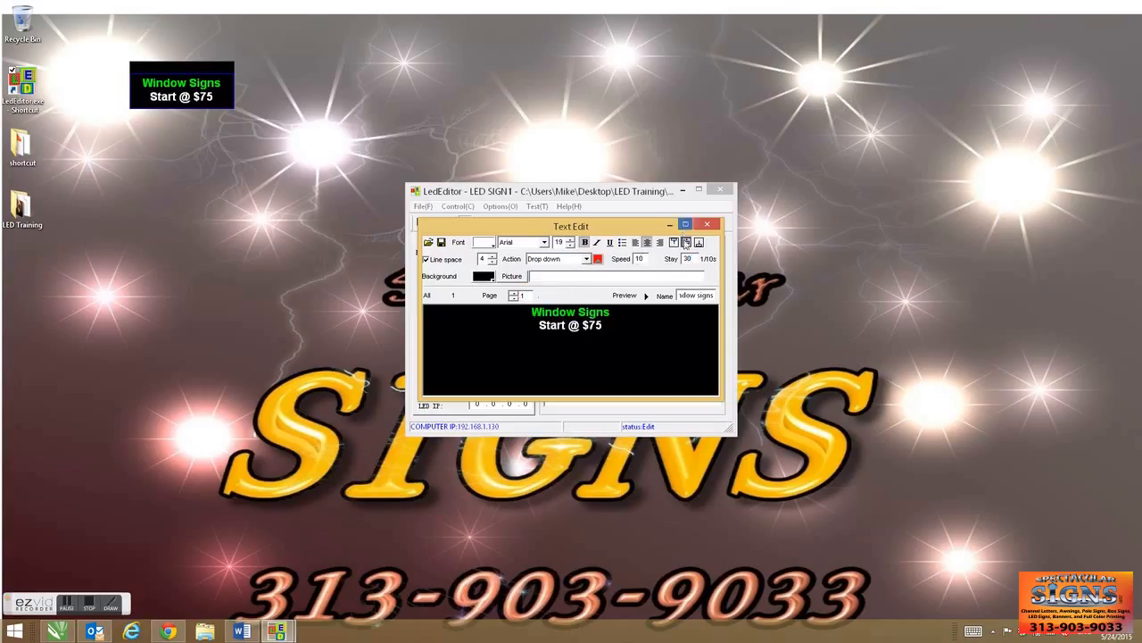
click(707, 226)
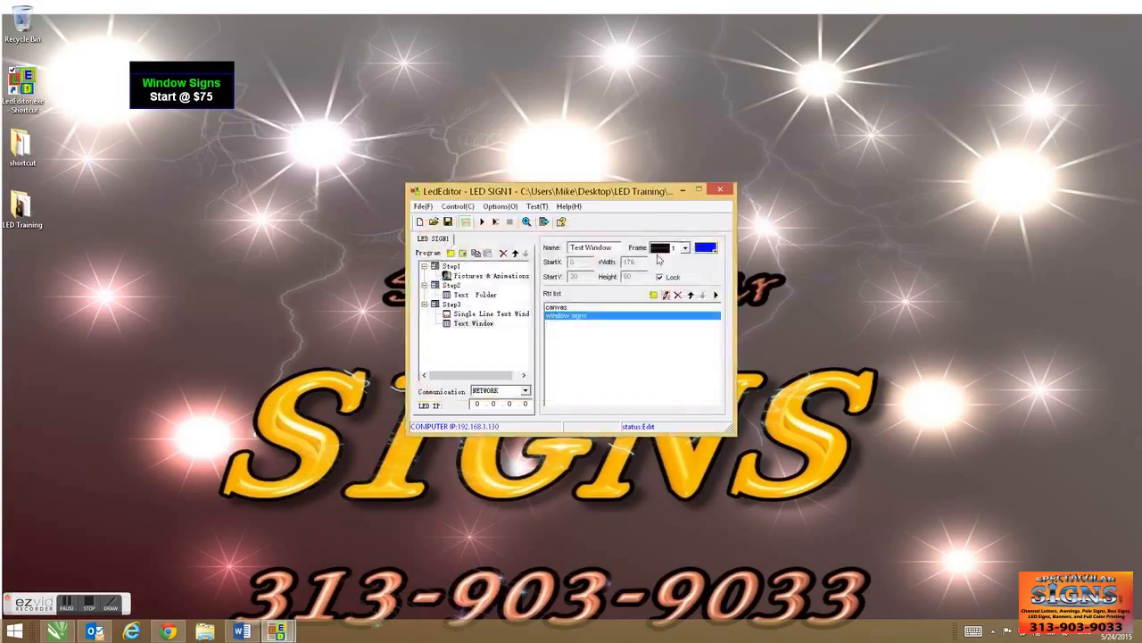
Give the canvas text the Drop down action with a stay time of 30.
click(558, 307)
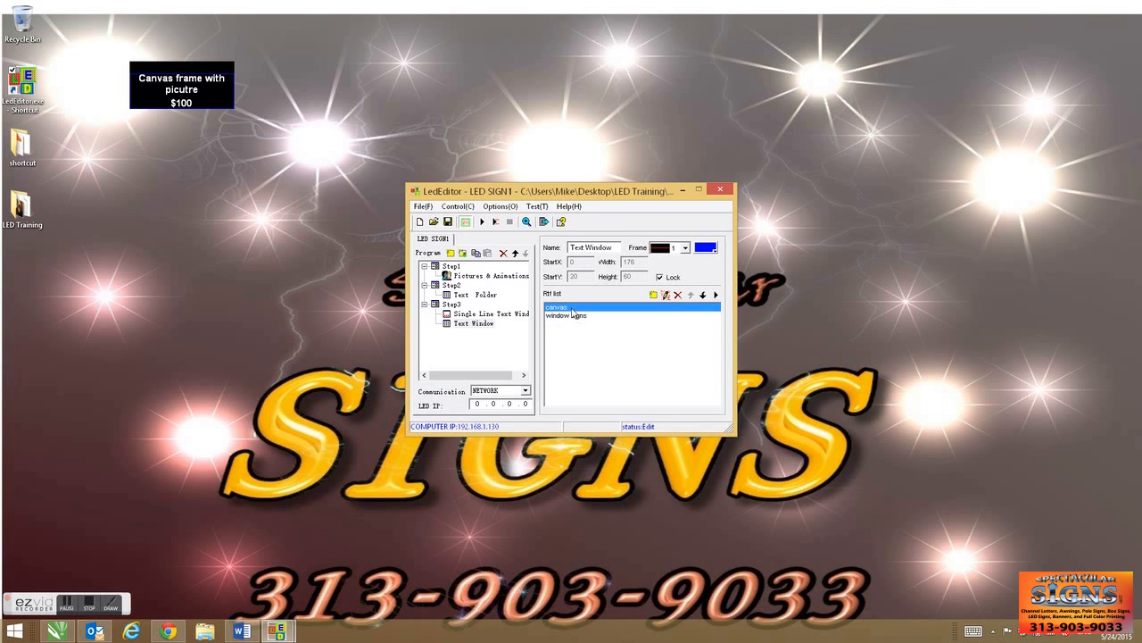
double_click(567, 309)
click(585, 259)
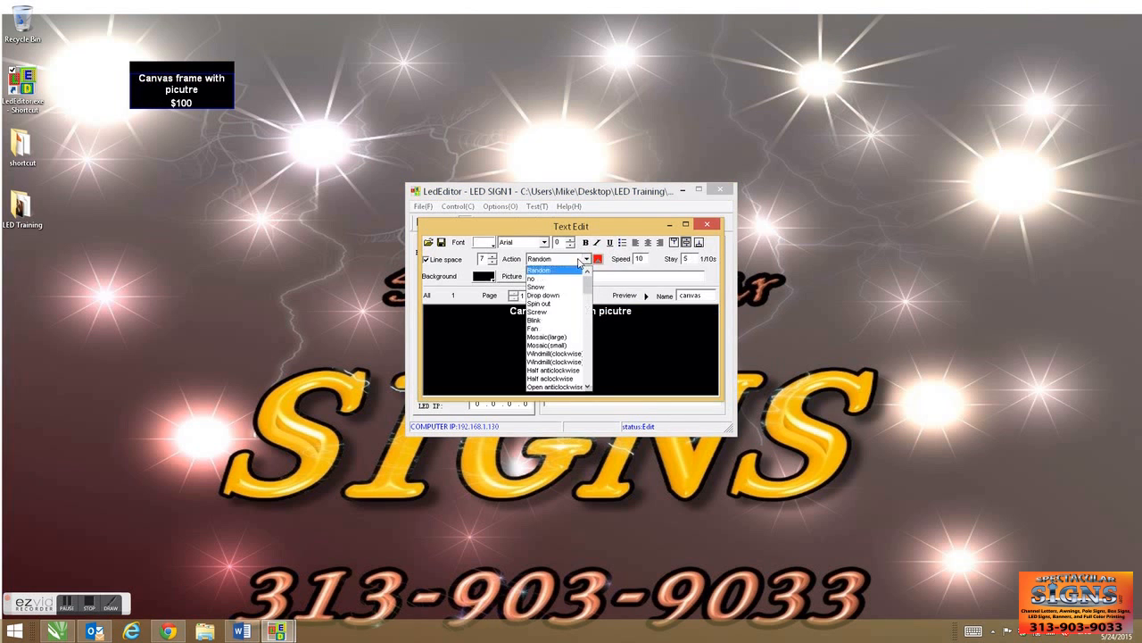
click(565, 296)
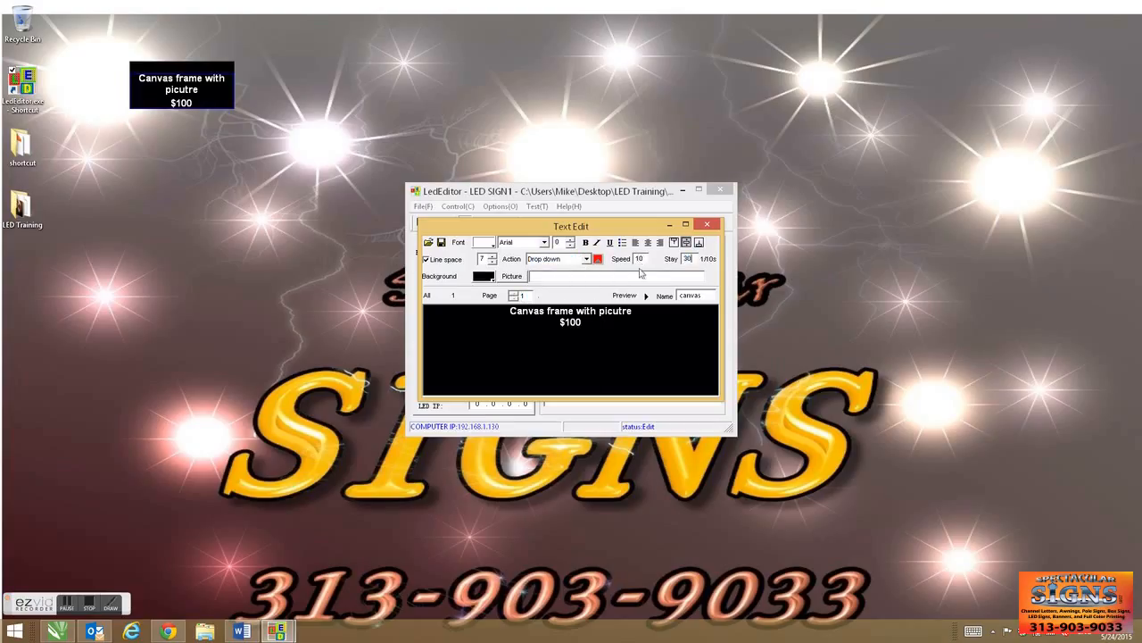
click(707, 225)
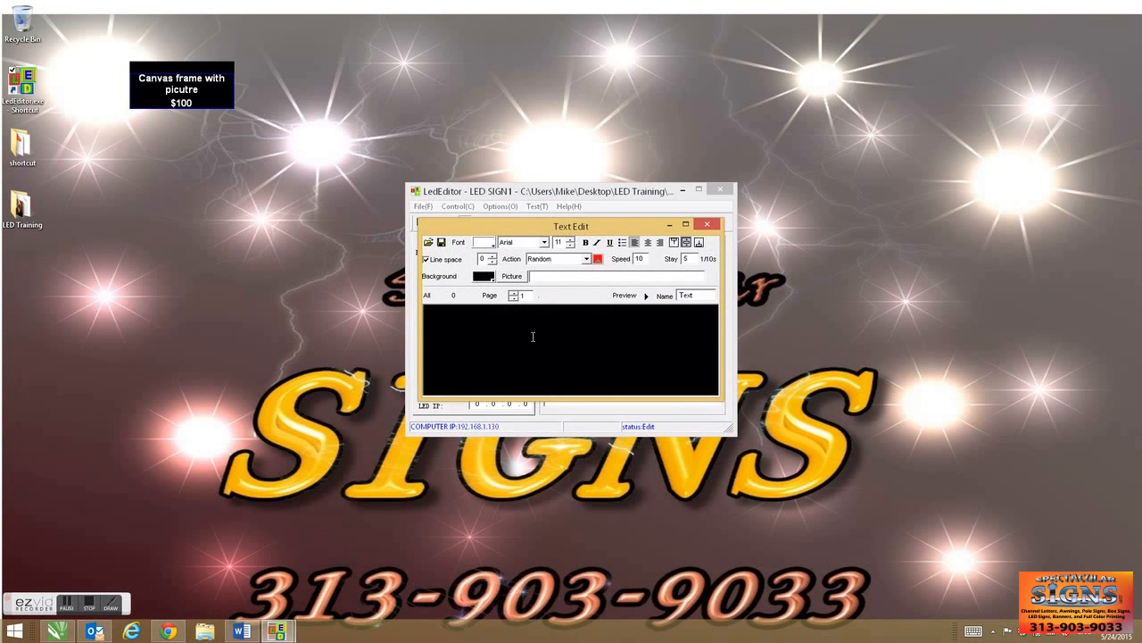
Write a third text entry reading "Xmas light" and "$1 / pc" on two lines and make it bold.
text(Xmas light )
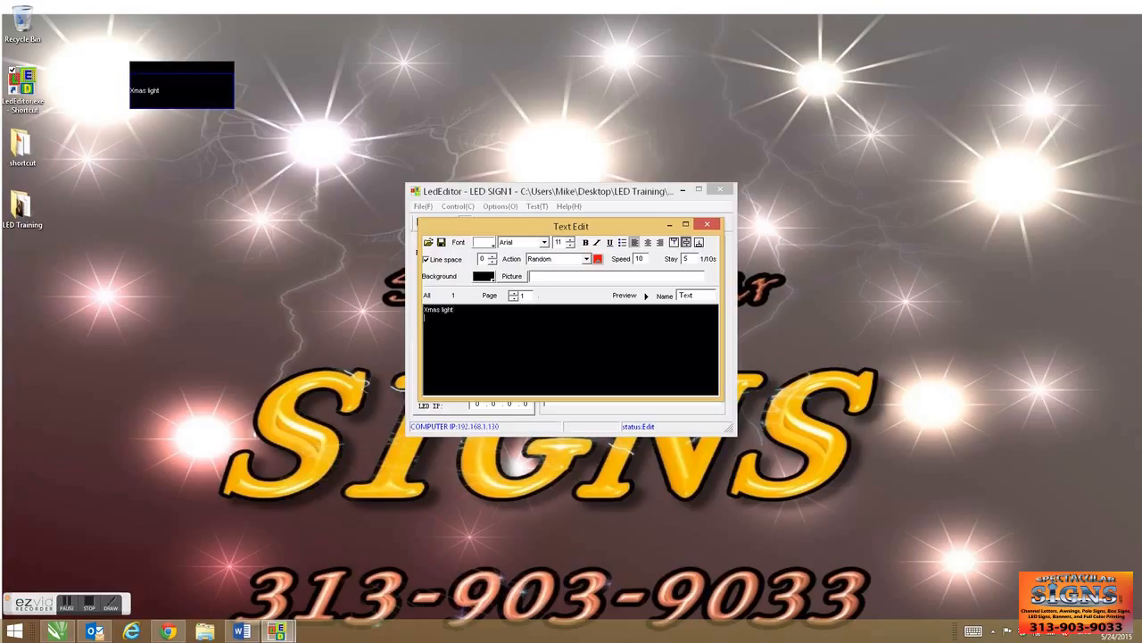
text($1 / pc)
drag(479, 333, 378, 308)
click(584, 243)
Try ARNICAfont on the Xmas light text and settle on Arial Black.
click(544, 242)
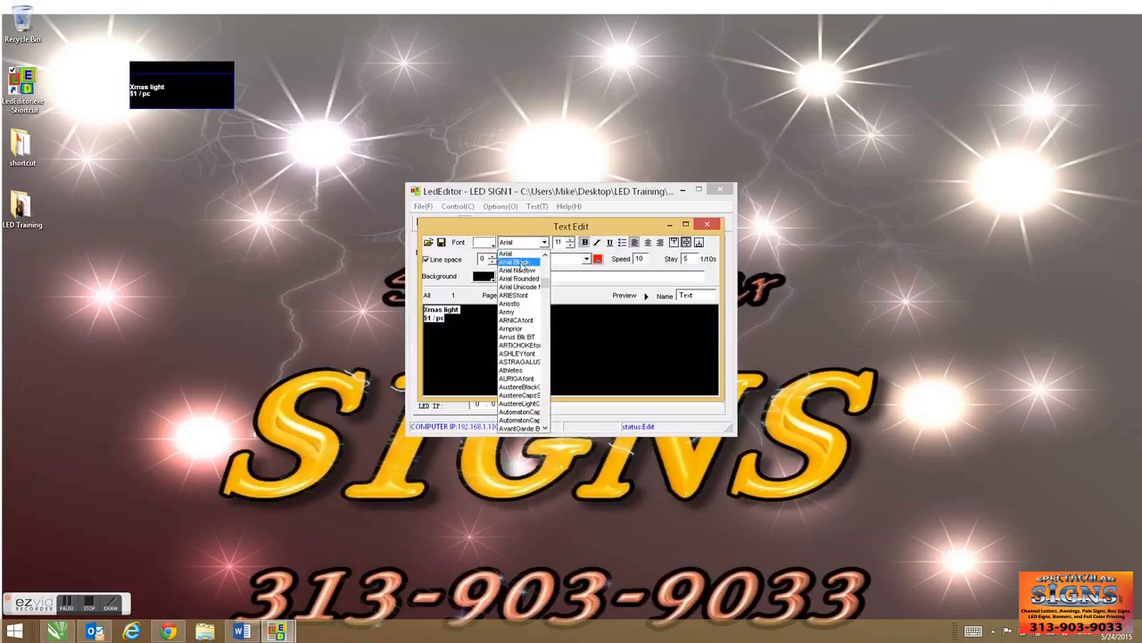
click(518, 323)
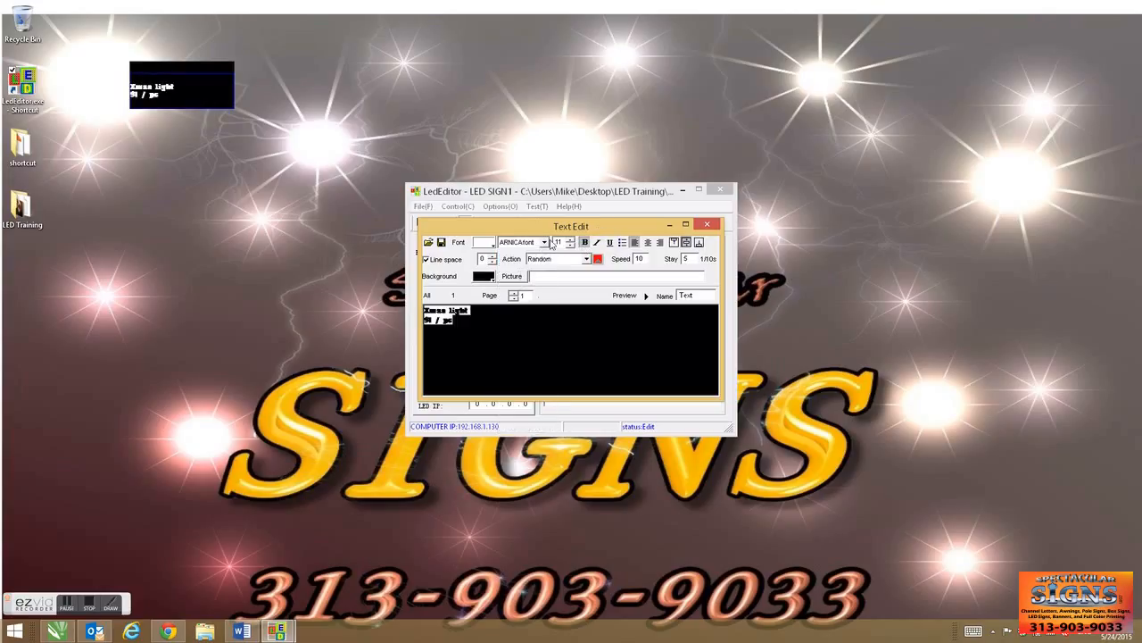
click(544, 242)
scroll(545, 288, down, 4)
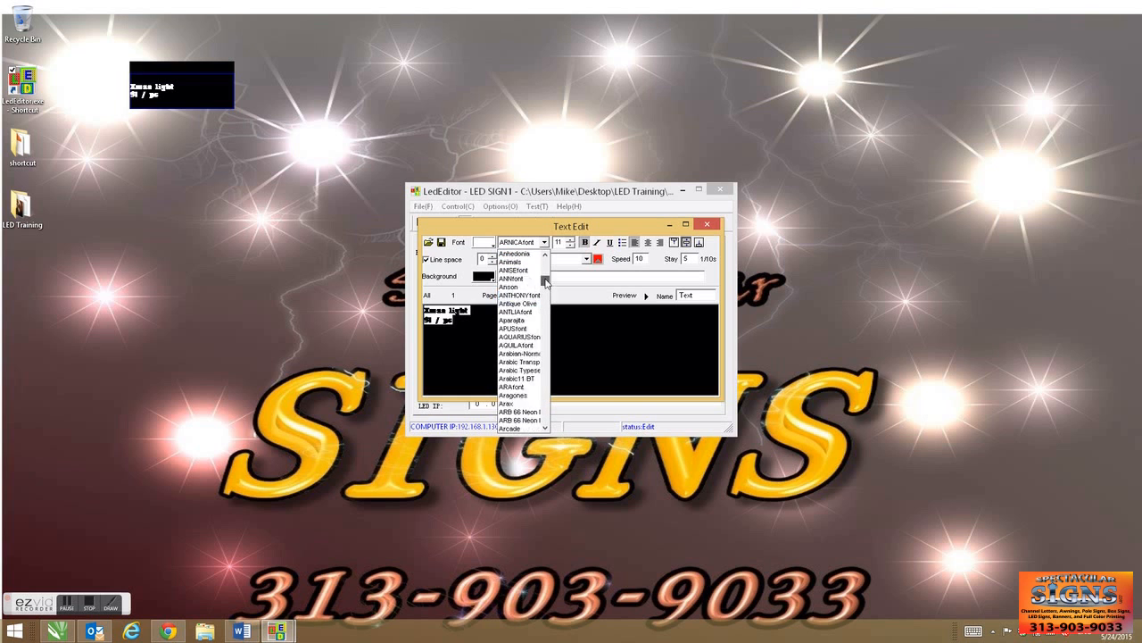
scroll(545, 287, down, 2)
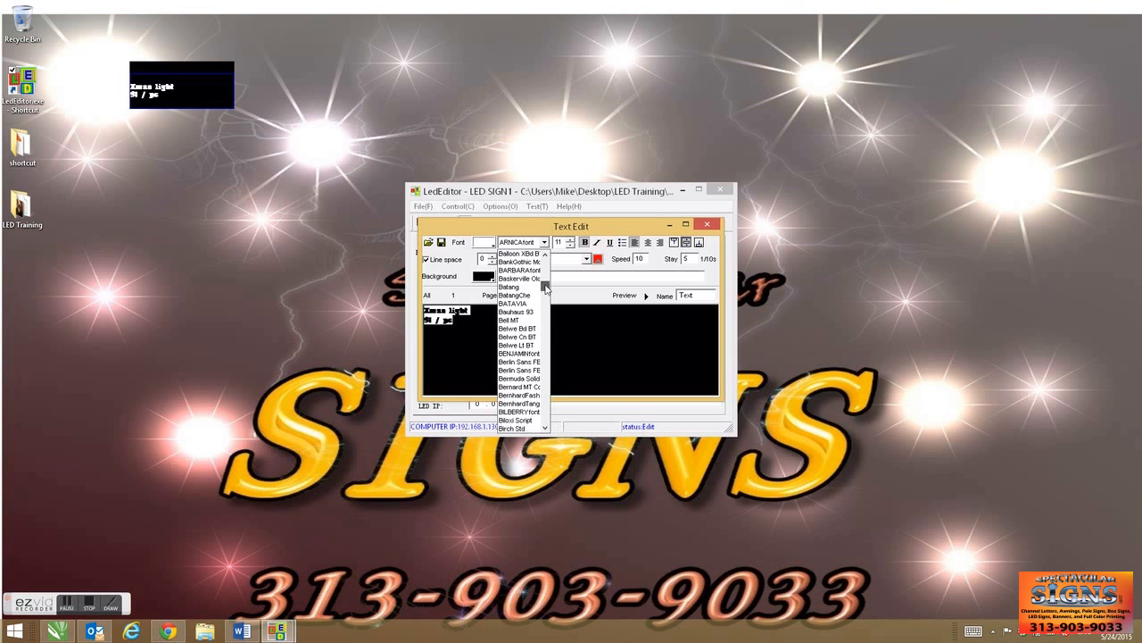
scroll(545, 286, up, 7)
click(521, 279)
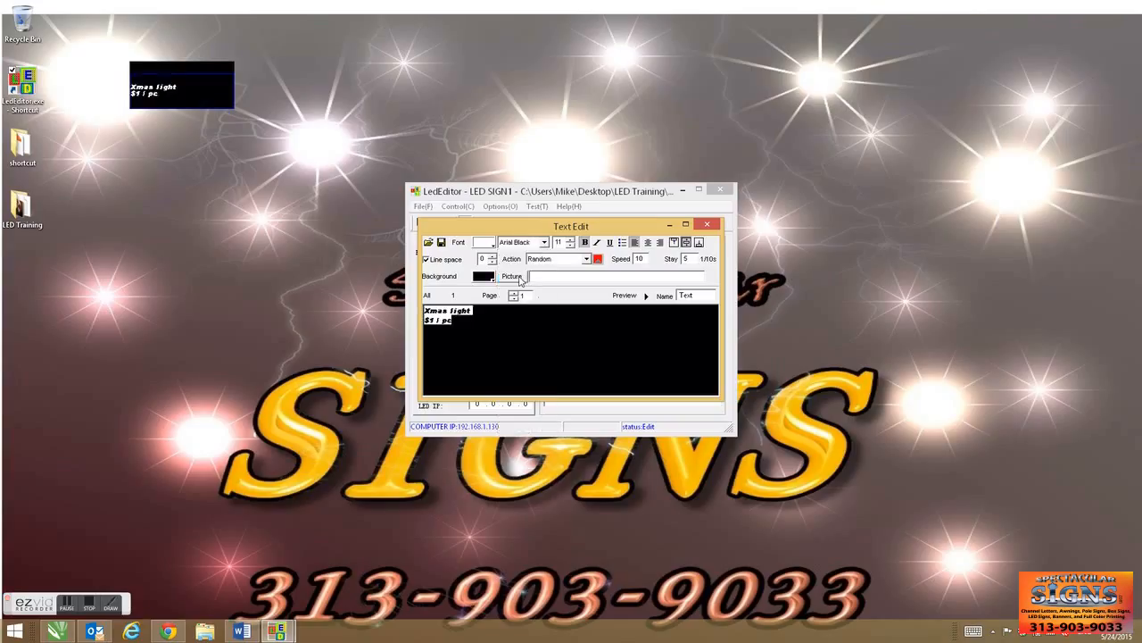
Change the Xmas light text's font to Arial and centre both lines.
click(543, 244)
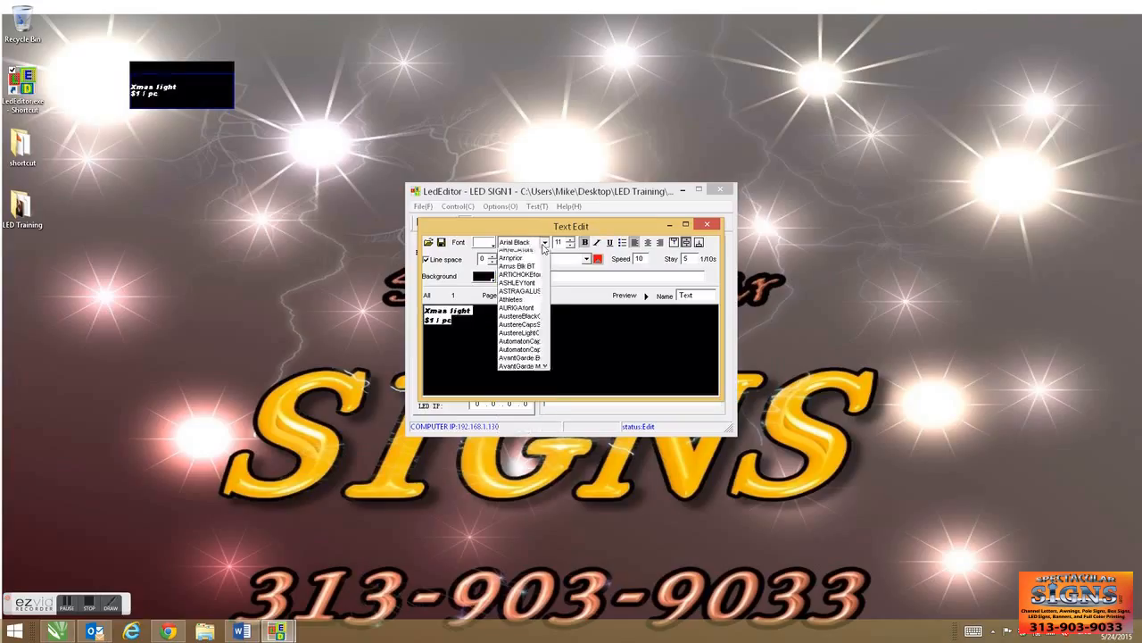
scroll(538, 265, up, 3)
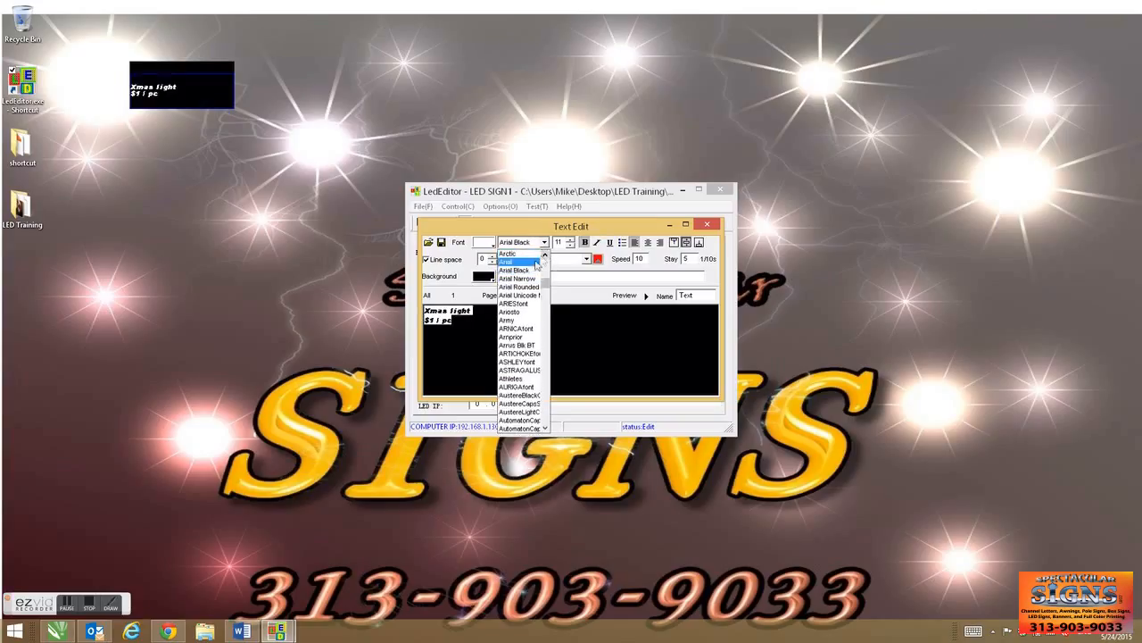
click(536, 262)
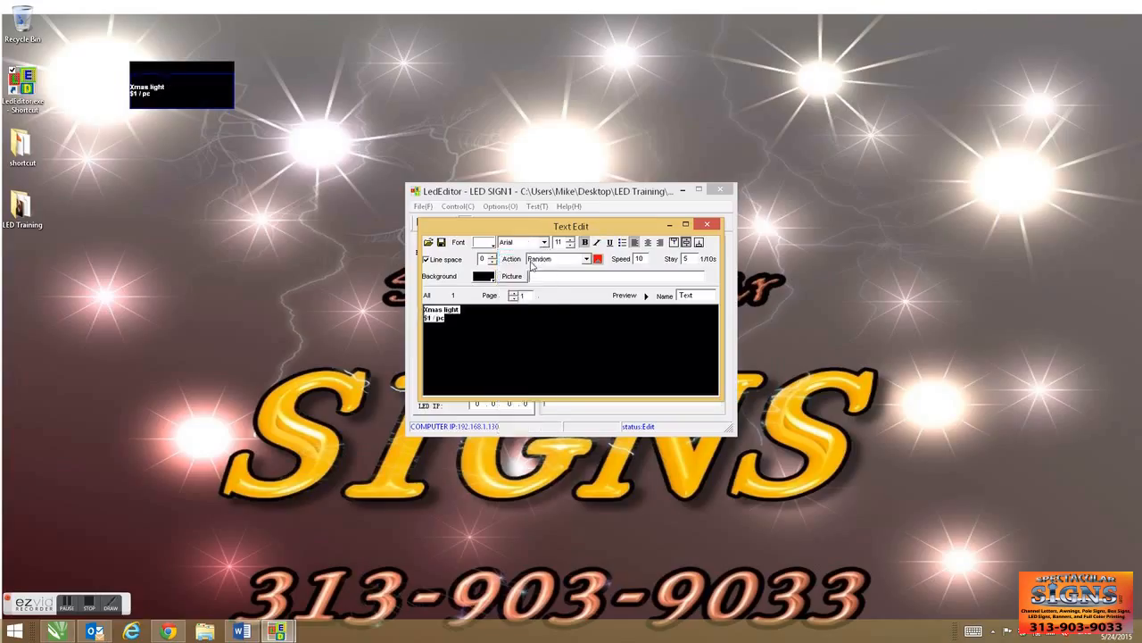
click(647, 242)
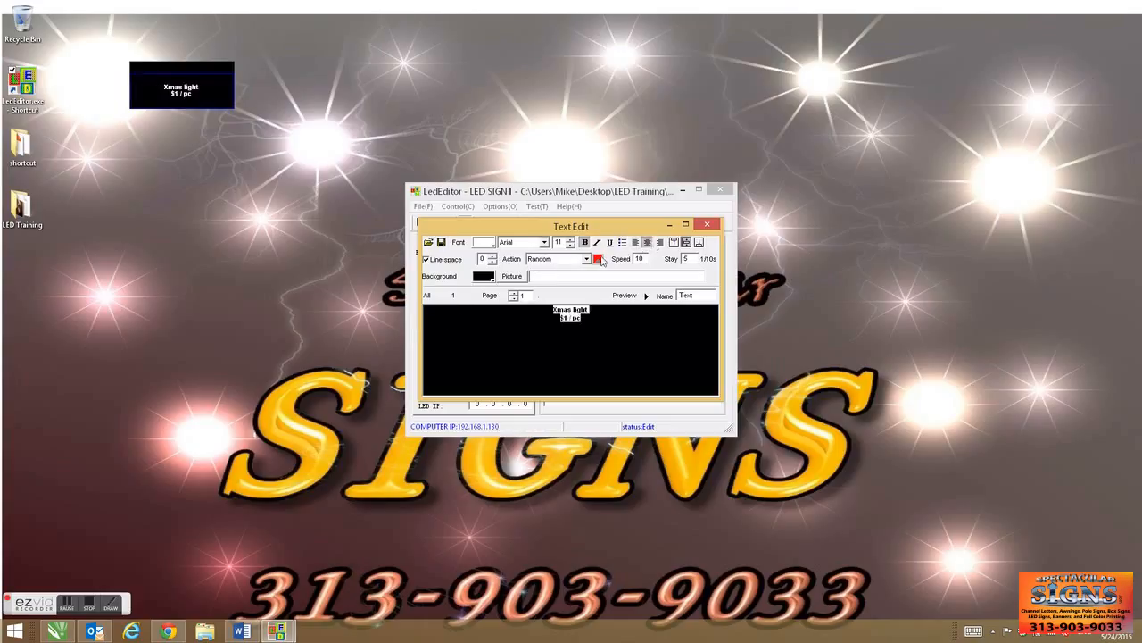
Enlarge both lines of the Xmas light text to font size 23.
click(572, 243)
click(571, 243)
click(572, 244)
click(571, 244)
click(571, 243)
click(571, 244)
click(572, 243)
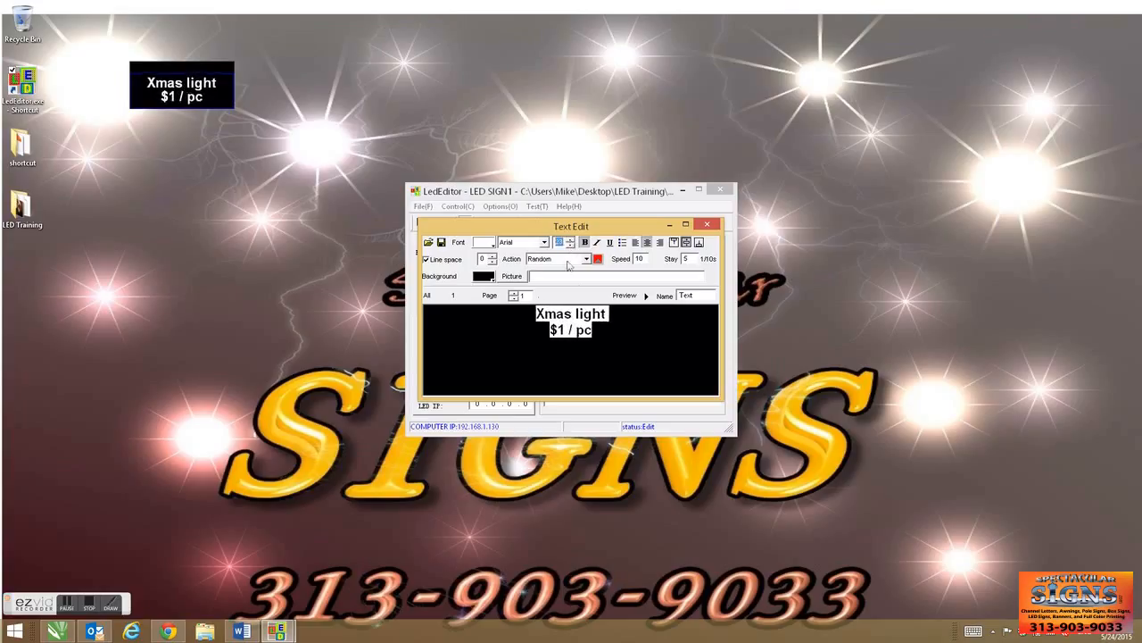
Try dark red on the "$1 / pc" line and settle on green.
click(600, 329)
drag(601, 329, 521, 335)
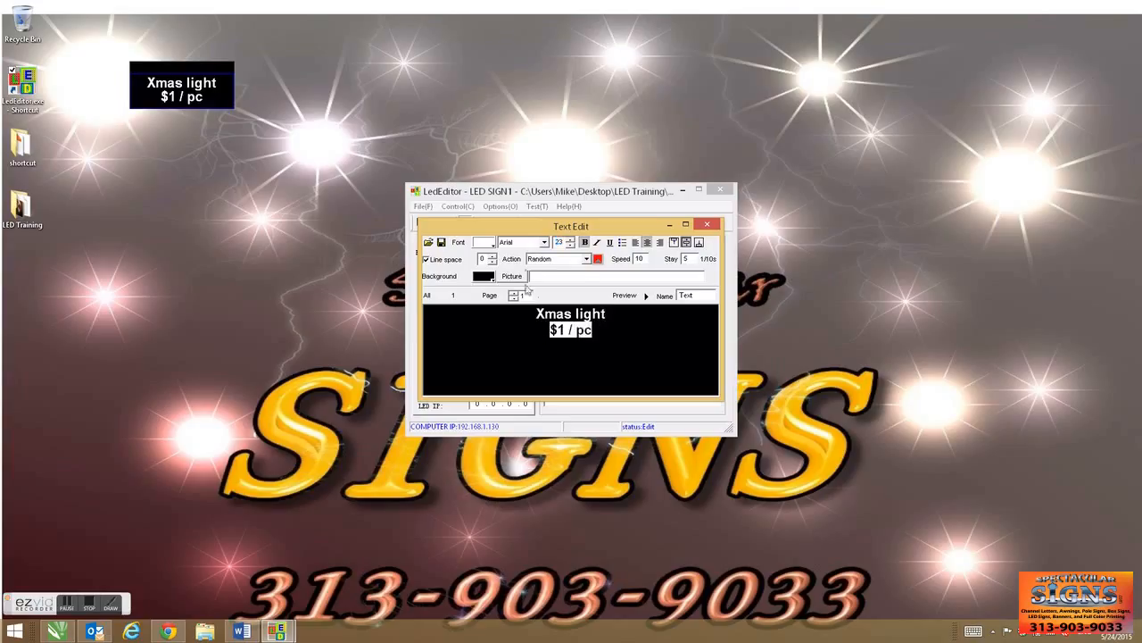
click(491, 243)
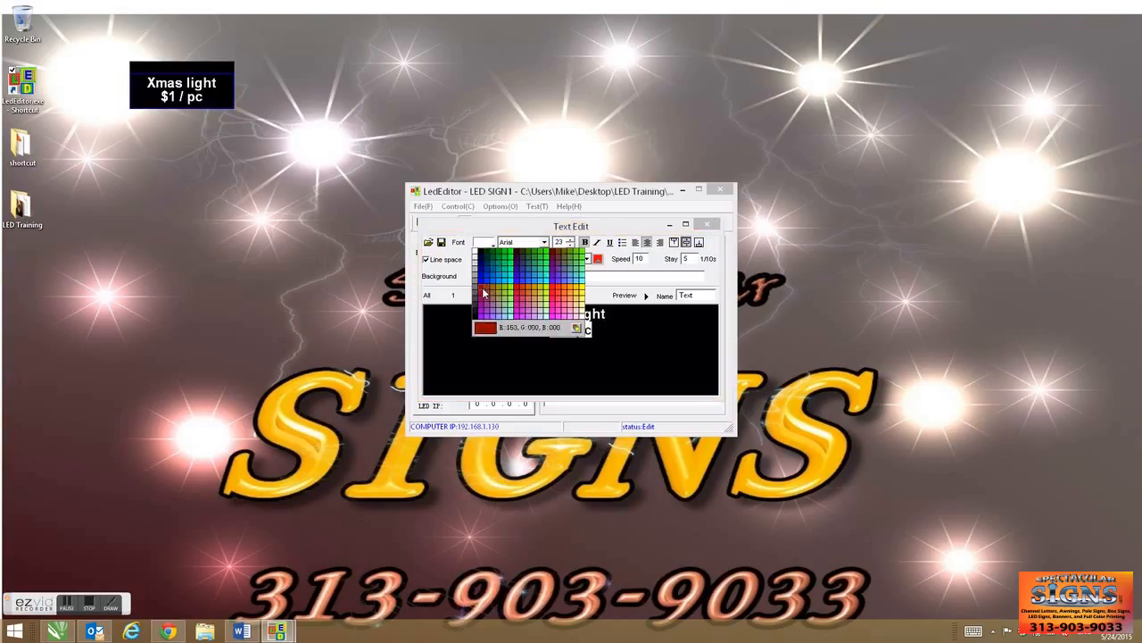
click(483, 293)
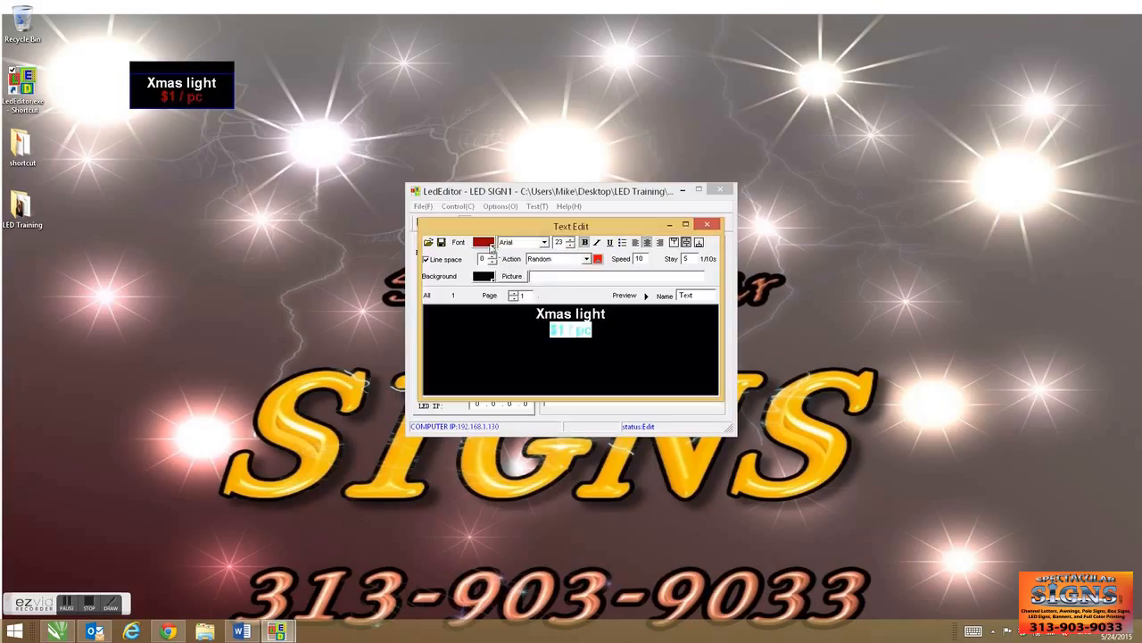
click(491, 242)
click(512, 257)
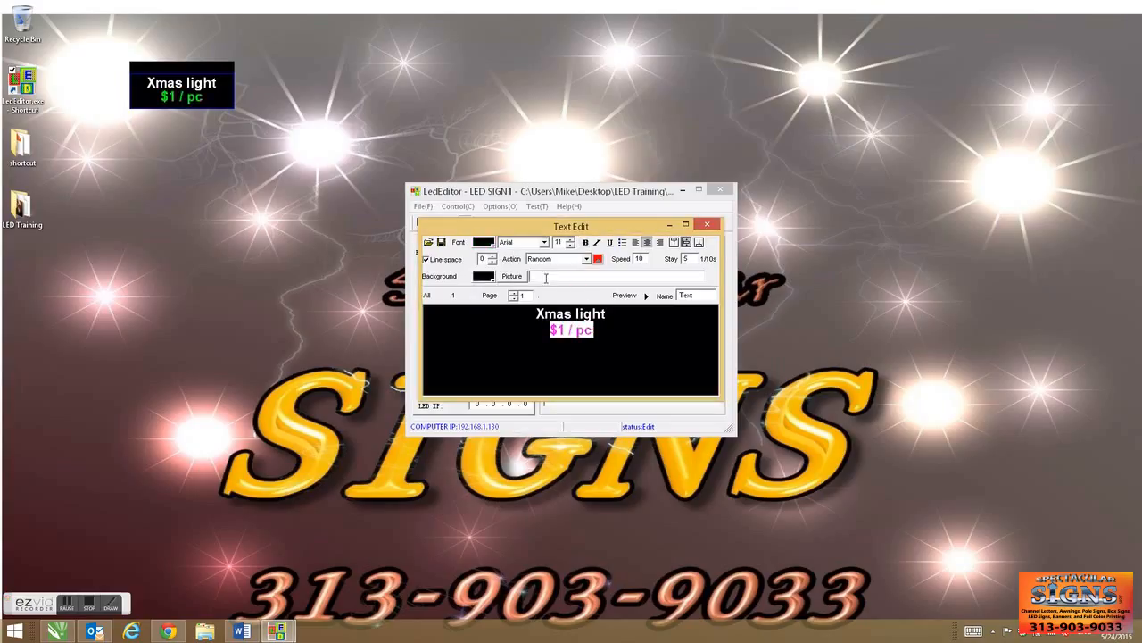
Use BACKGROUND.jpg from the LED Training folder as the Xmas light text's background picture.
click(511, 276)
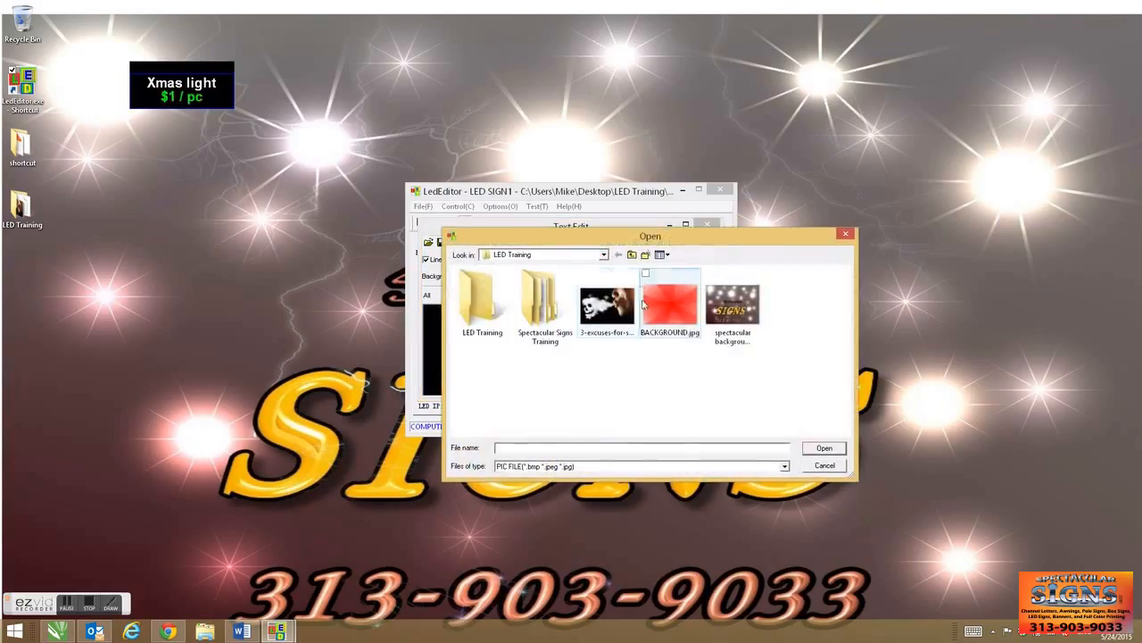
double_click(662, 301)
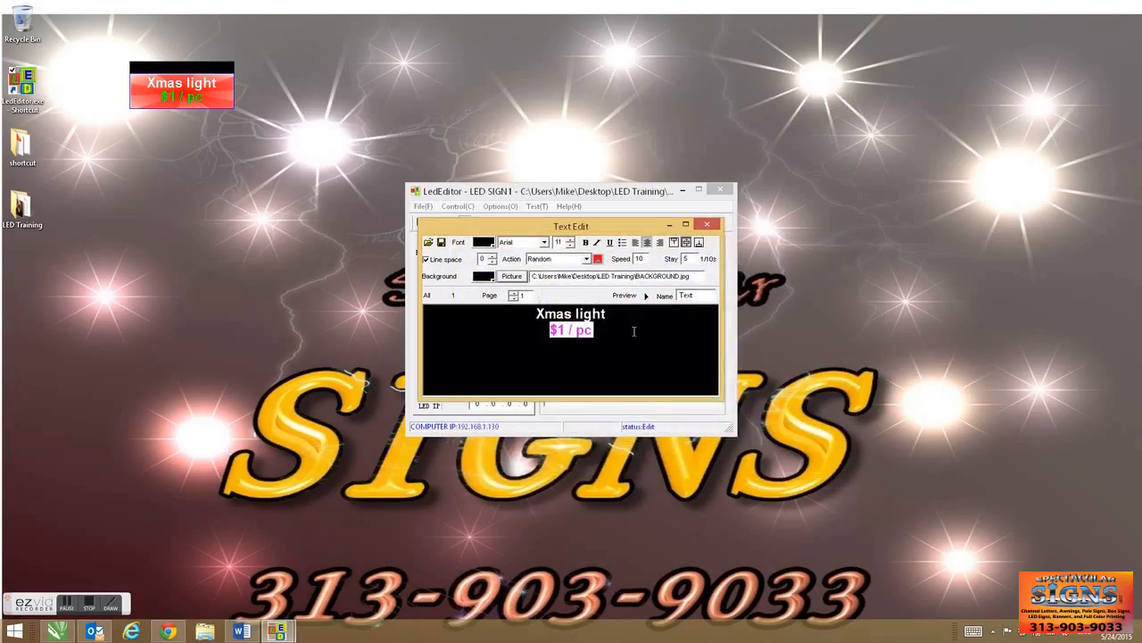
click(633, 331)
Name the third text entry "xmas light" and give it the Drop down action, closing its editor.
double_click(693, 298)
text(xmas light)
click(587, 259)
click(544, 294)
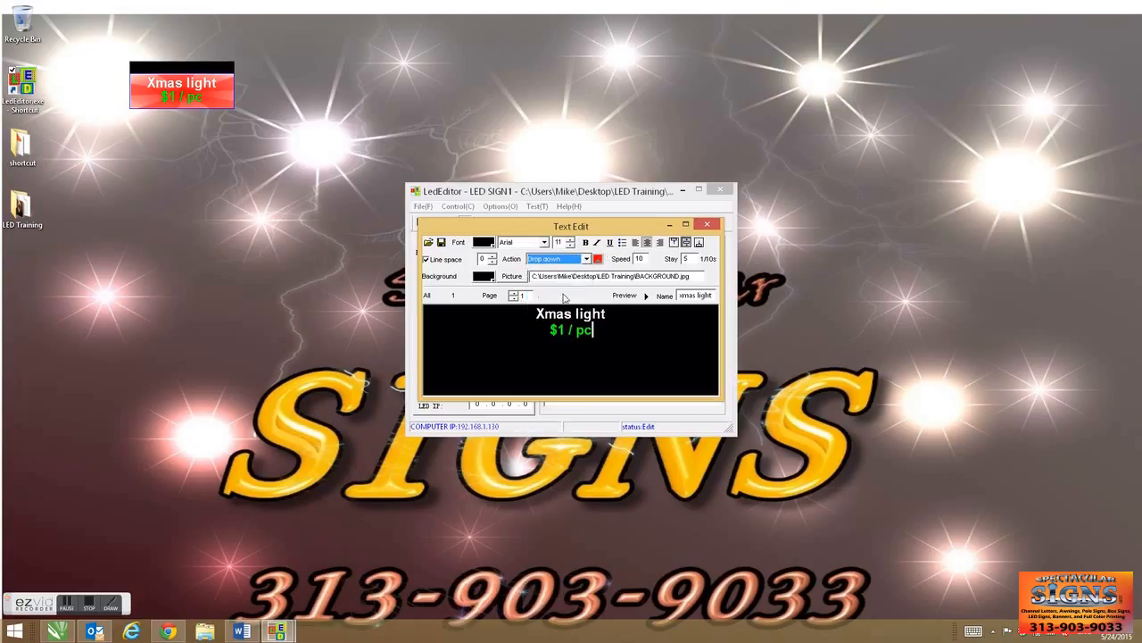
click(685, 259)
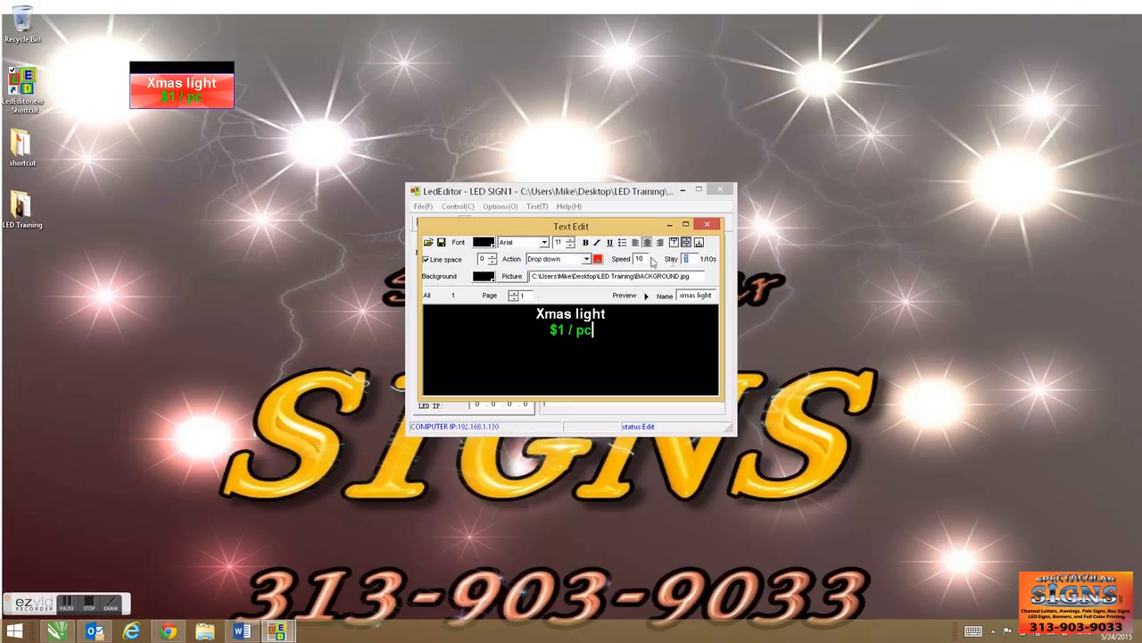
click(707, 224)
click(482, 323)
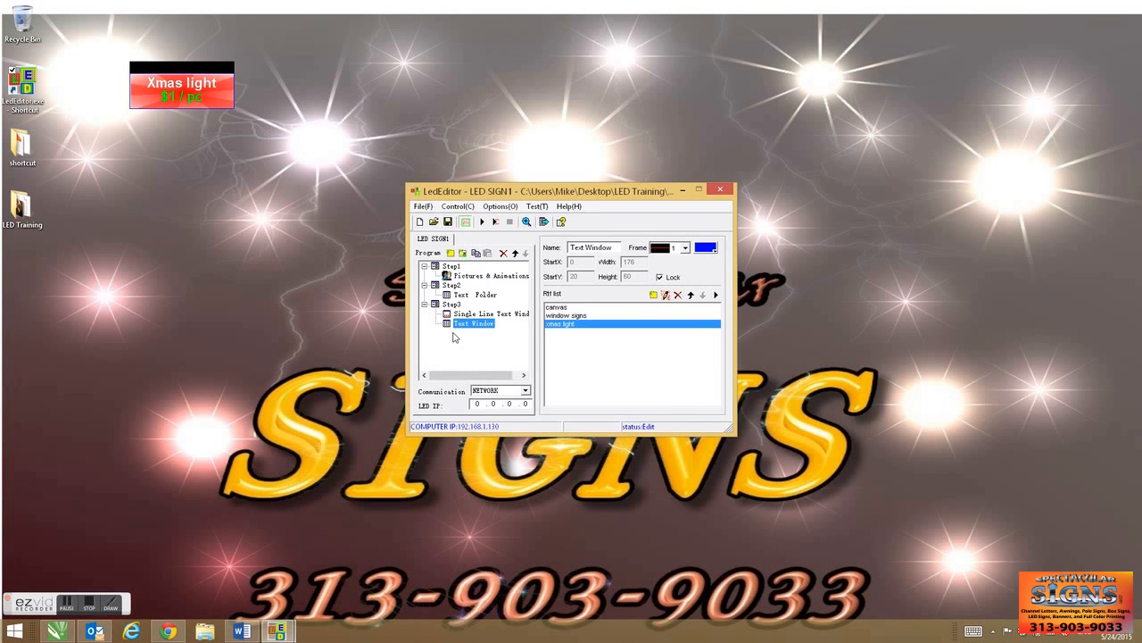
Add a fourth program step containing a Date/Time Window.
click(451, 253)
click(480, 257)
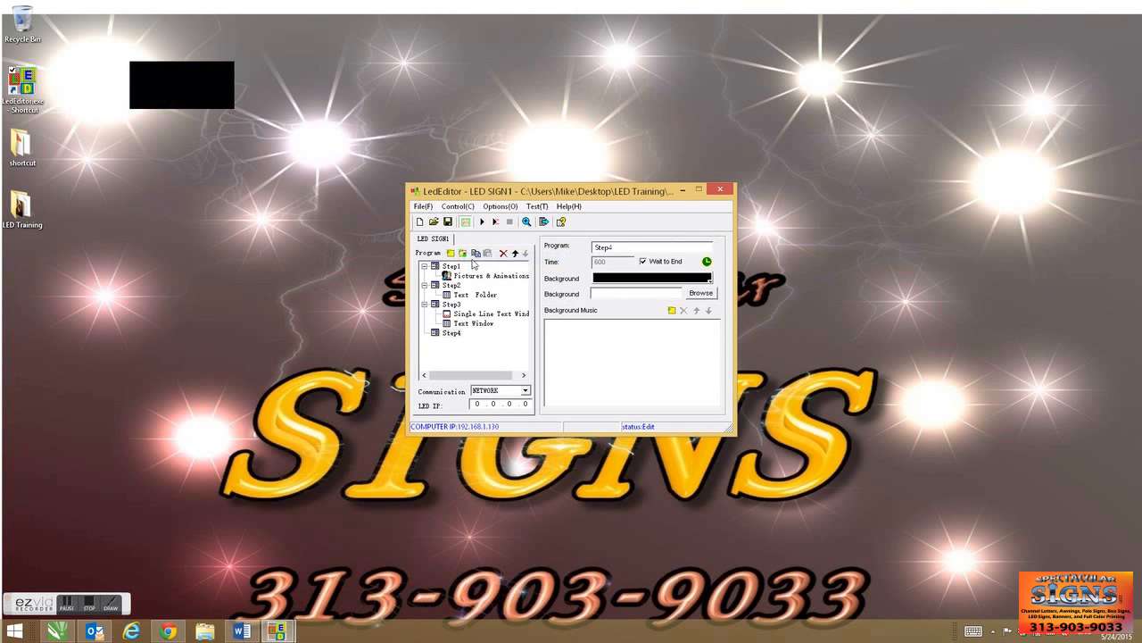
click(465, 254)
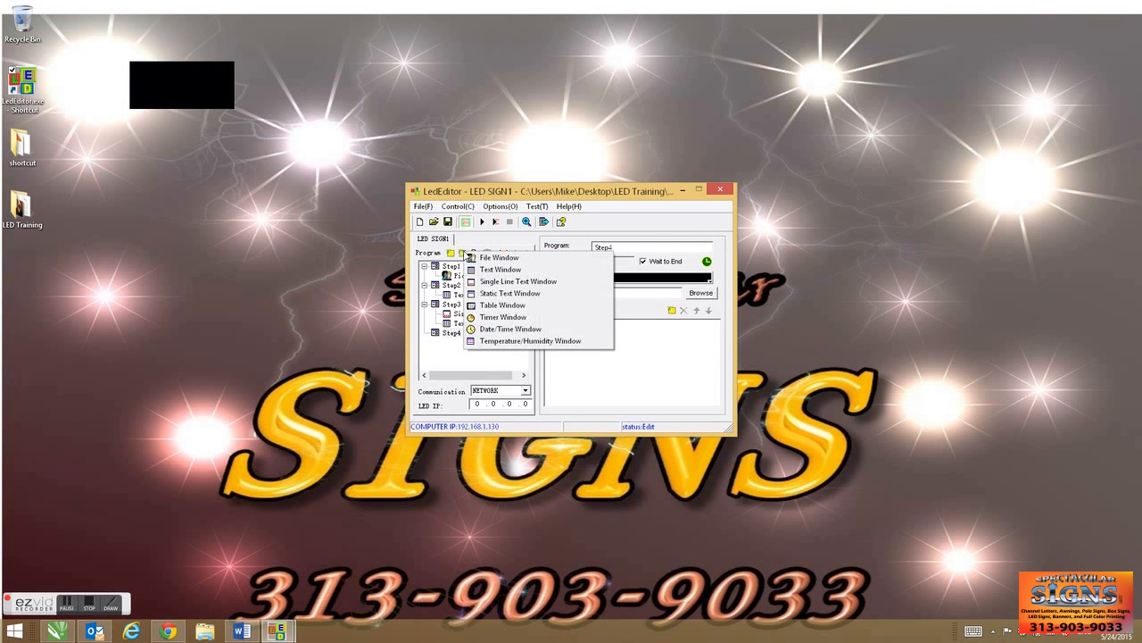
click(501, 330)
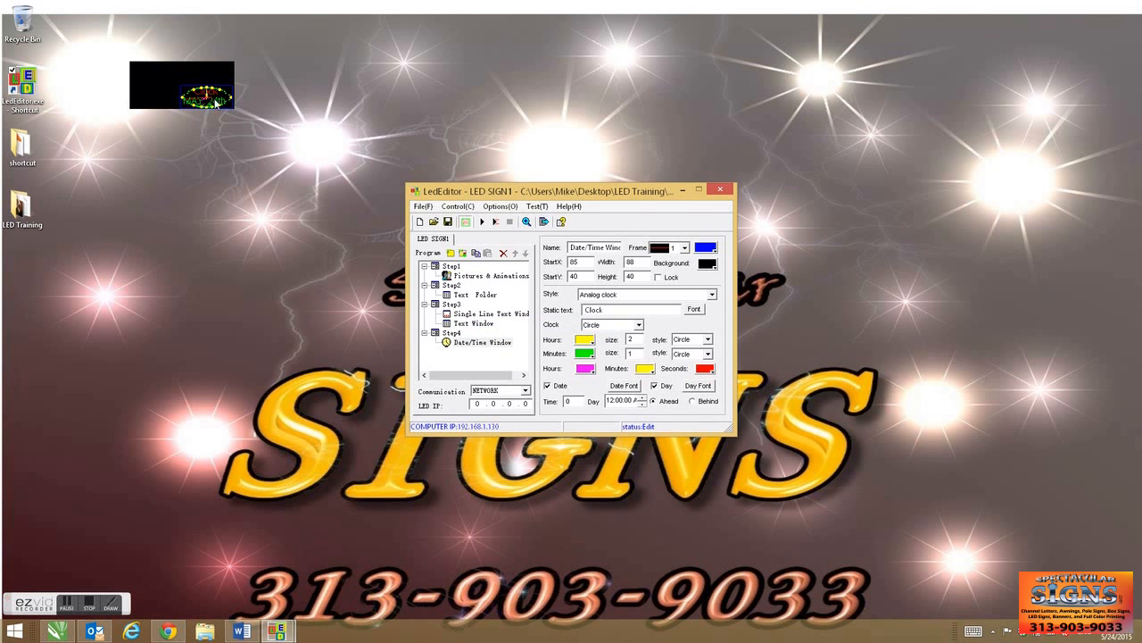
Position the date/time window at StartX 0, StartY 0 and size it to 176 wide by 80 high.
drag(587, 261, 543, 269)
text(00)
double_click(632, 262)
text(176)
double_click(629, 277)
text(80)
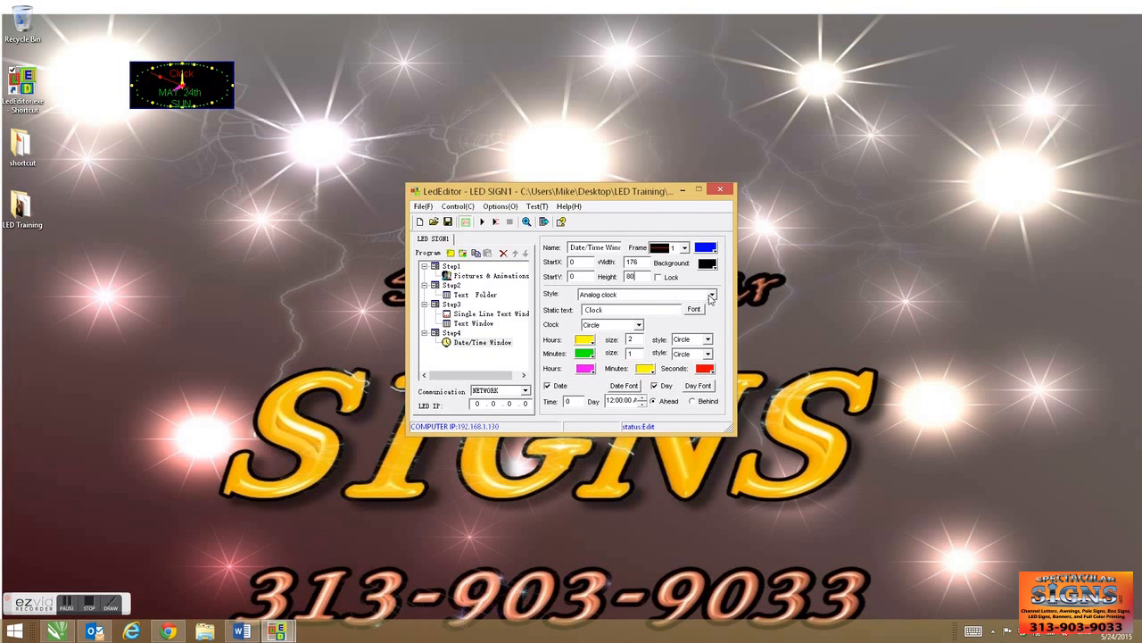
Set the date/time style to 2003-05-30 AM with a two-digit year on multiple lines, and leave out the day.
click(711, 296)
click(620, 313)
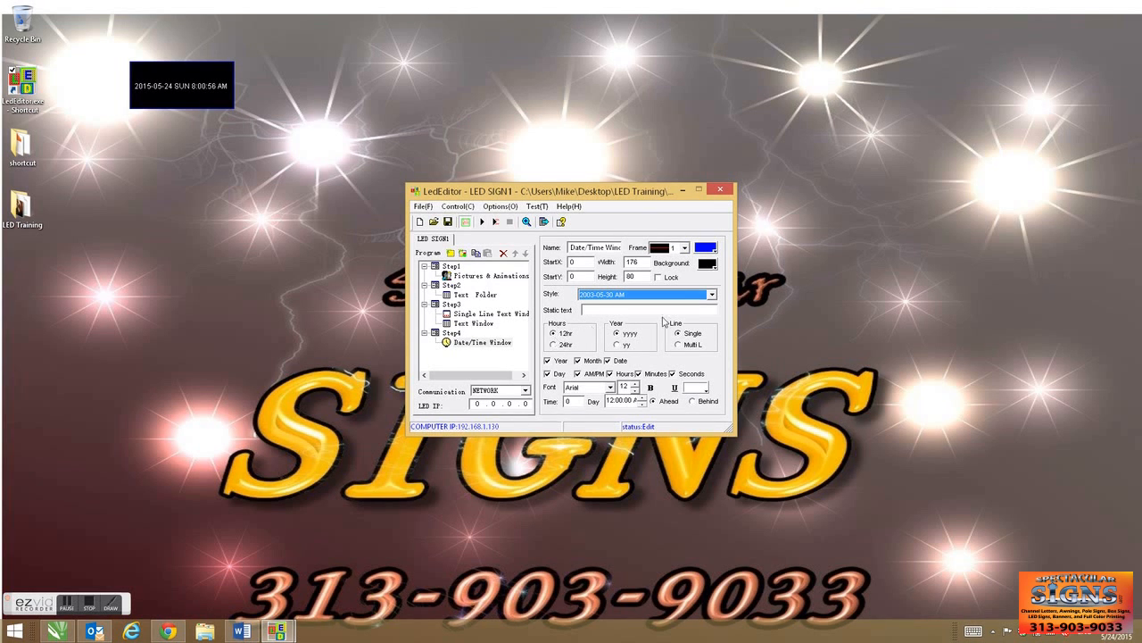
click(617, 345)
click(679, 345)
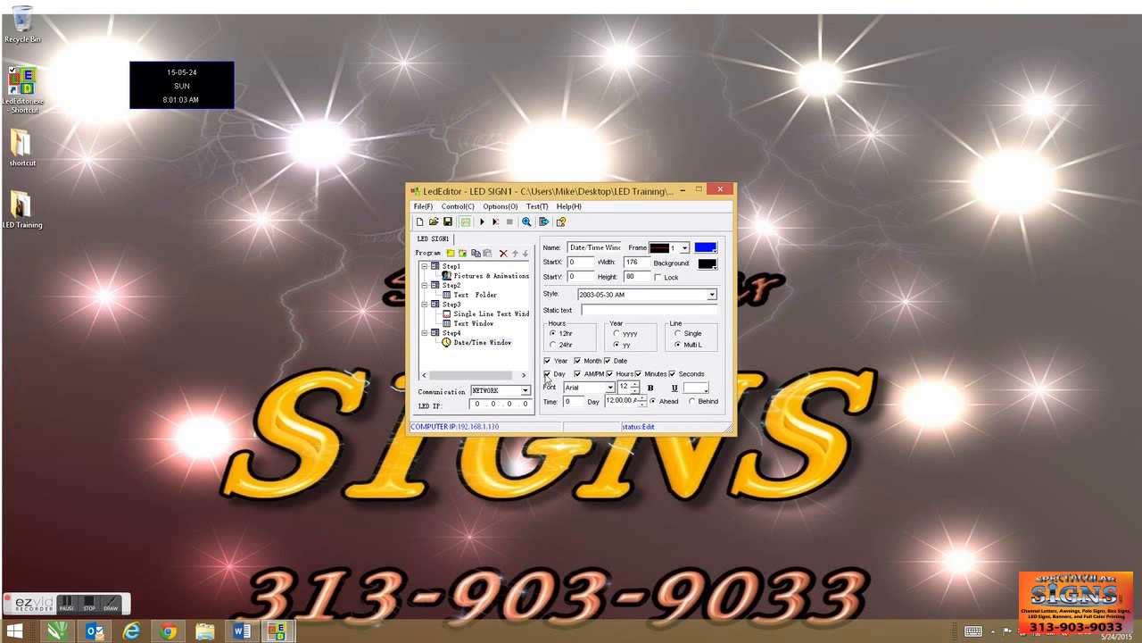
click(548, 374)
Set the date/time font size to 22 and its colour to green.
click(636, 385)
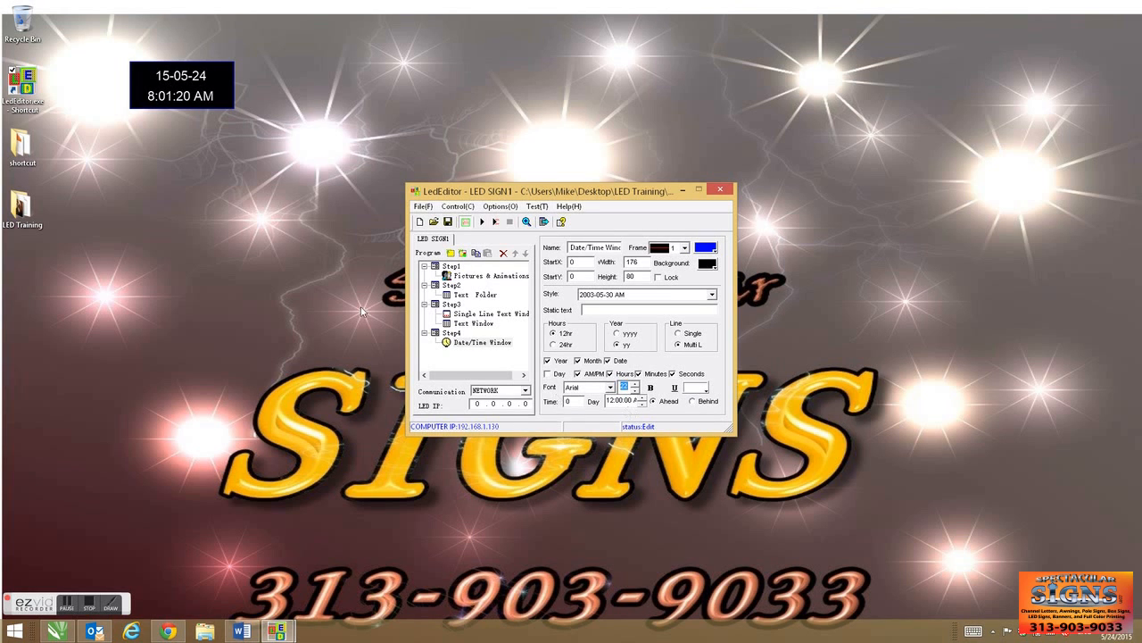
click(690, 388)
click(709, 400)
click(705, 389)
click(715, 395)
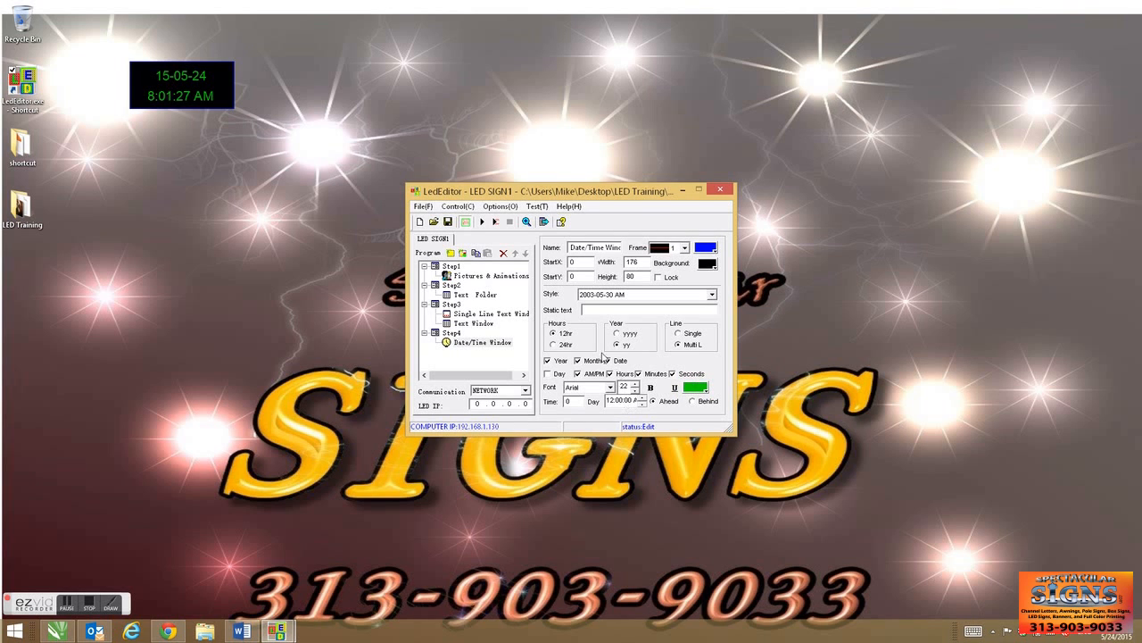
click(483, 343)
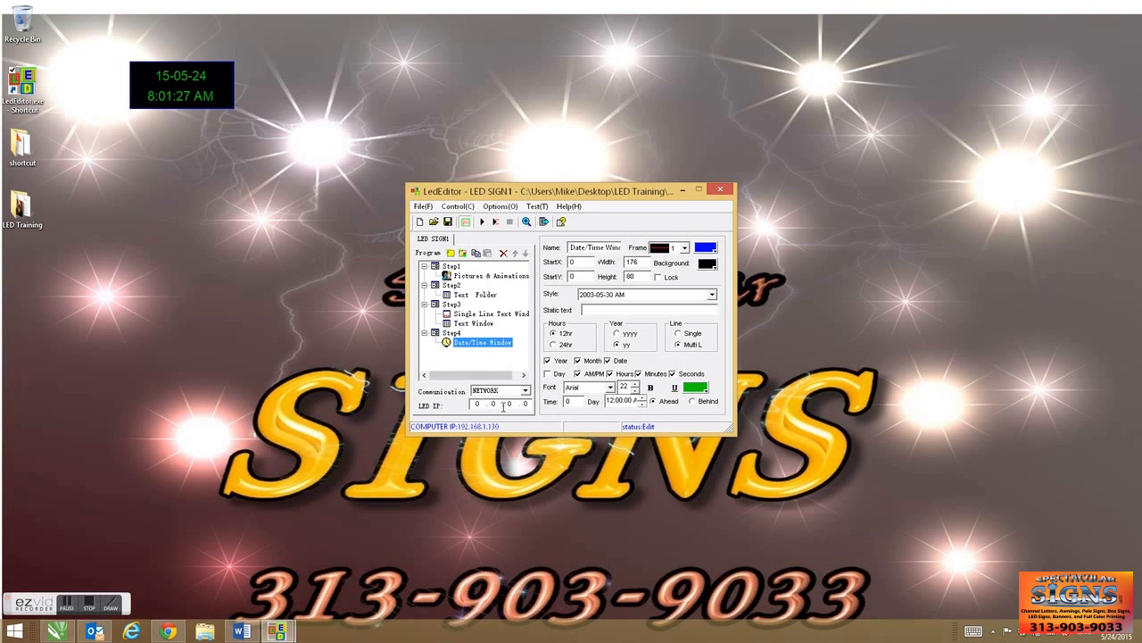
click(570, 208)
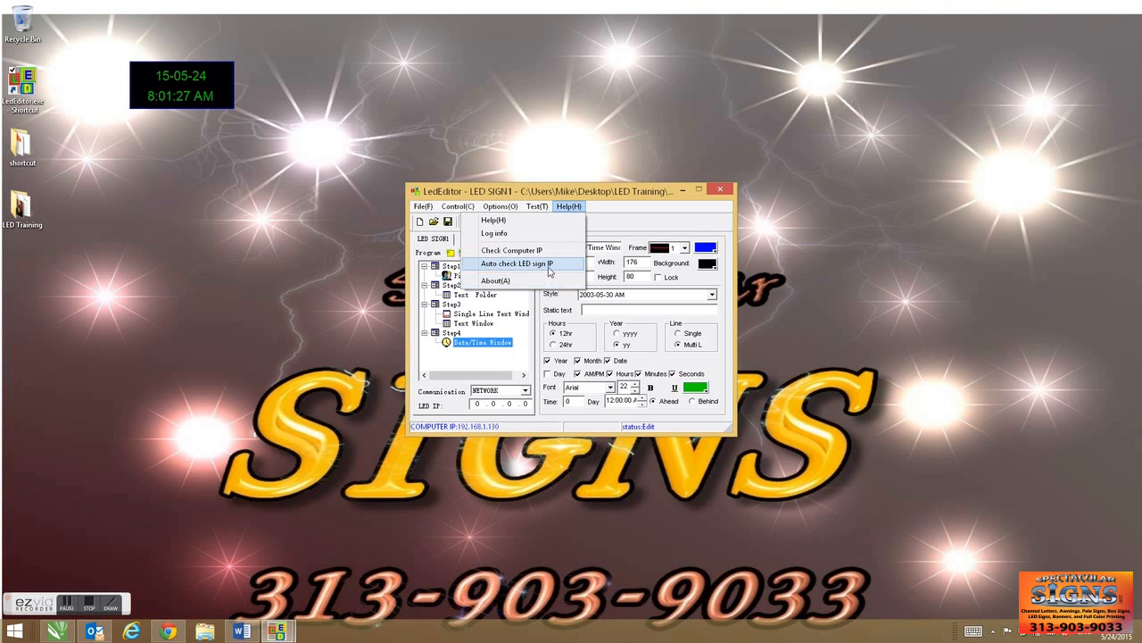
click(485, 364)
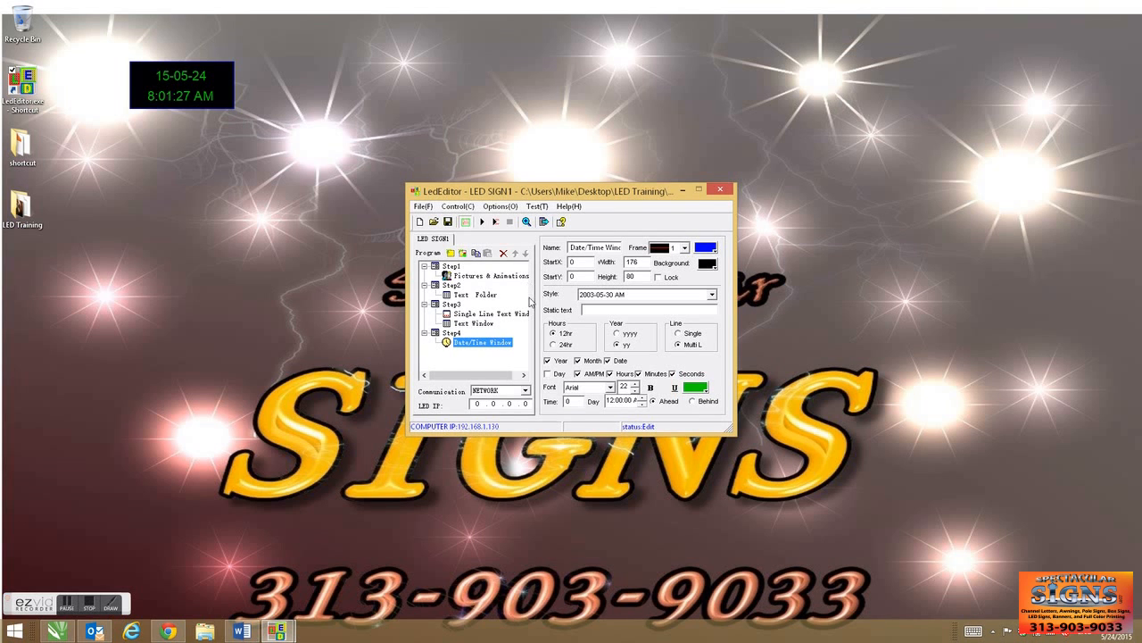
Preview the Step2 and Step3 program pages one after the other, stopping each playback.
click(474, 294)
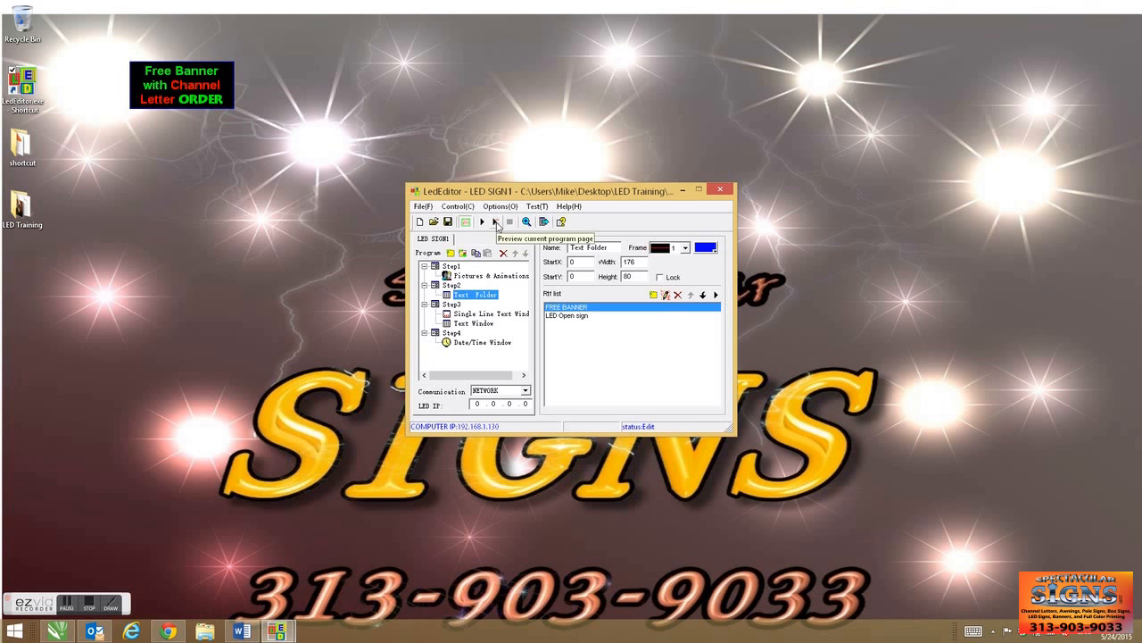
click(495, 222)
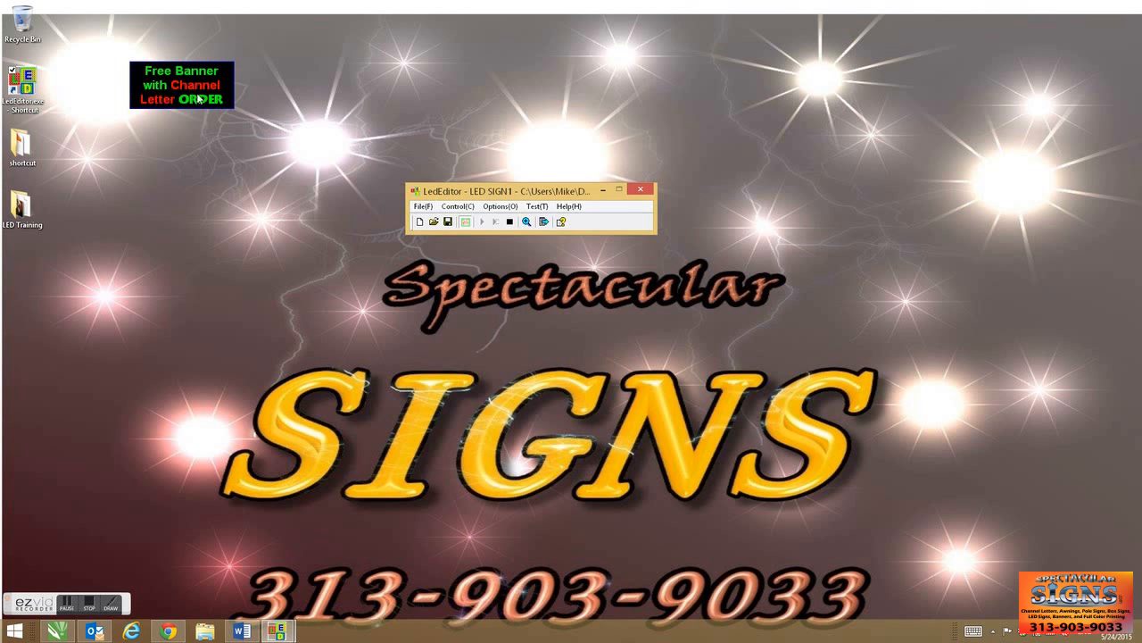
click(510, 222)
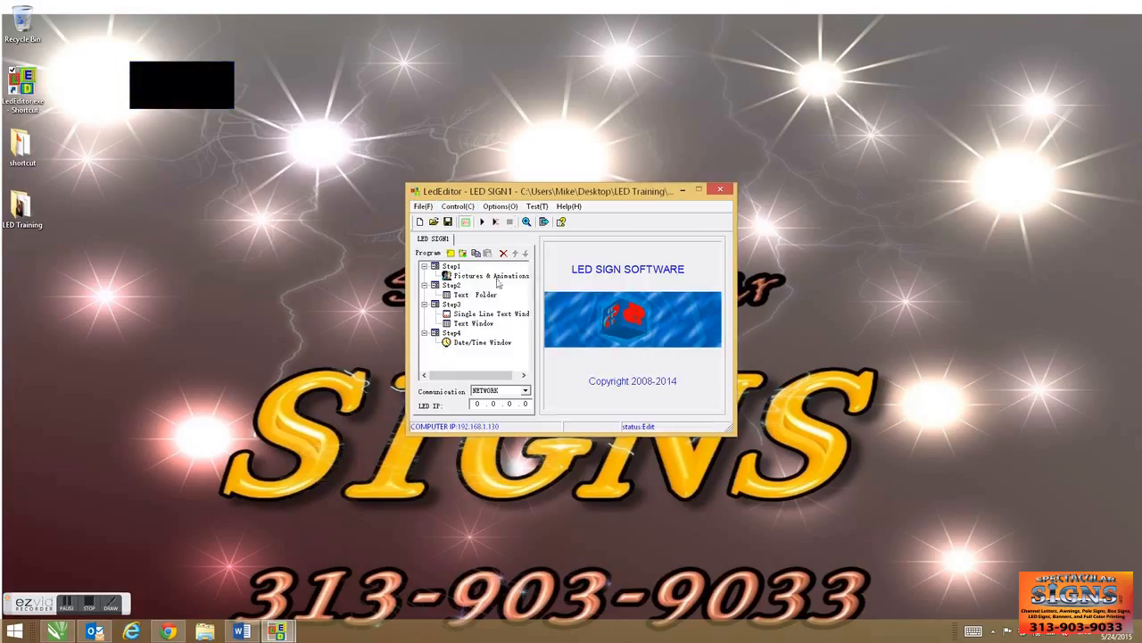
click(451, 304)
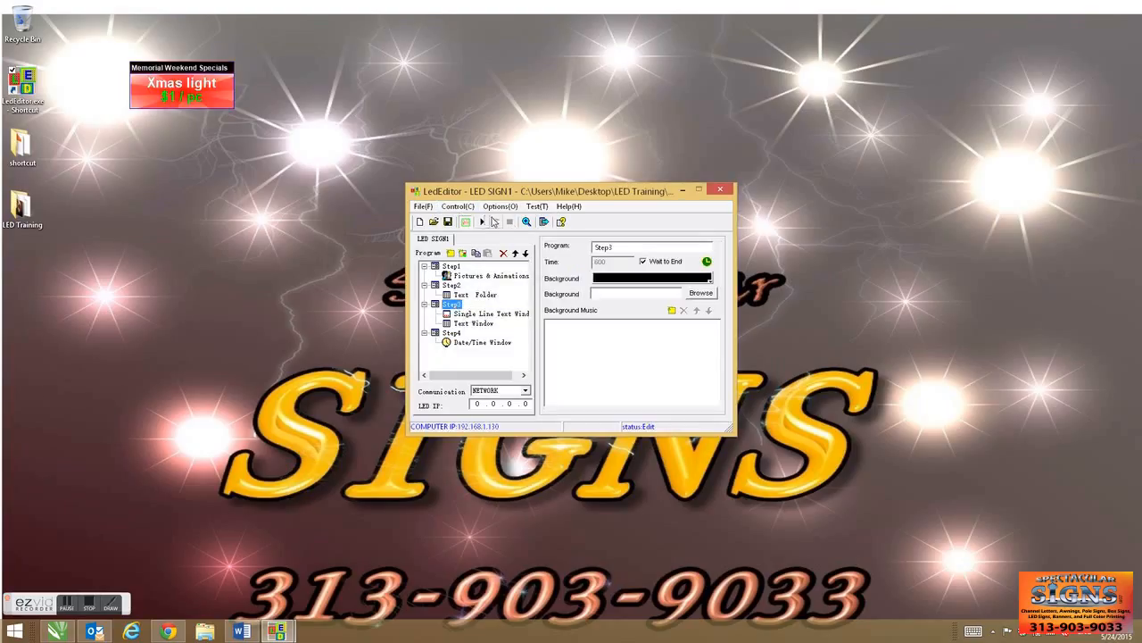
click(495, 221)
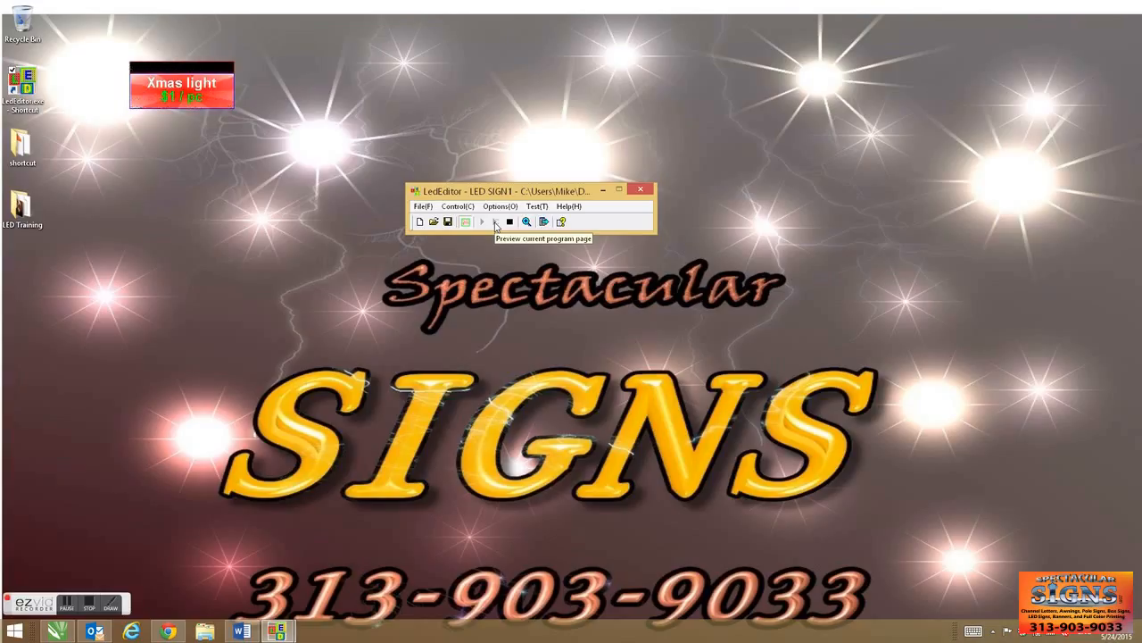
click(510, 221)
Set the speed of the Memorial Weekend Specials single line text in Step3 to 10.
click(508, 313)
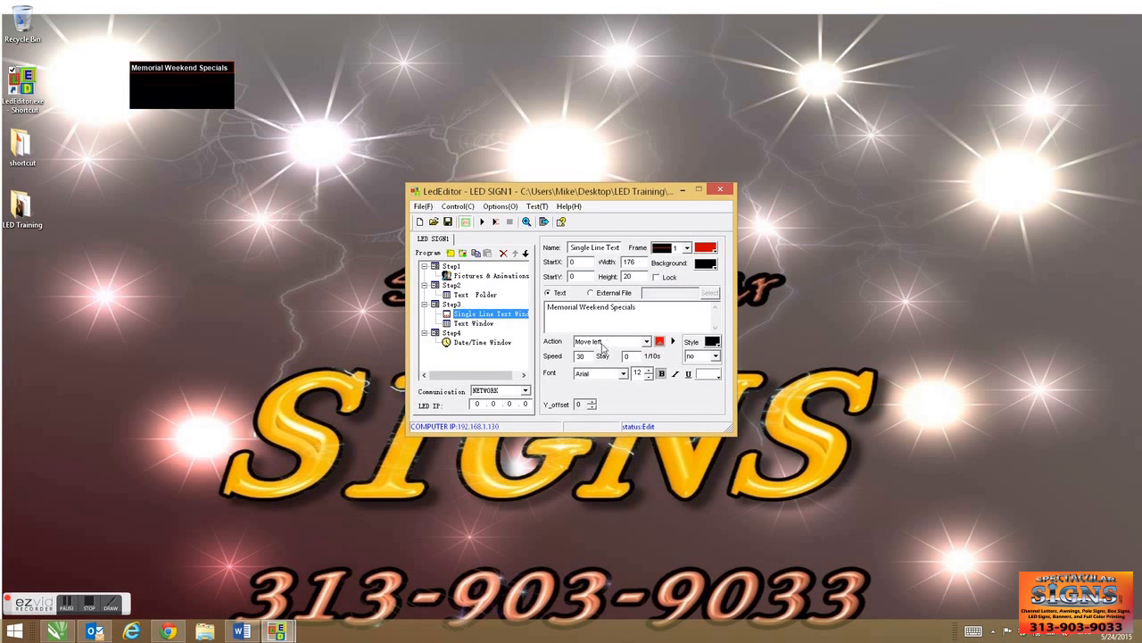
click(588, 356)
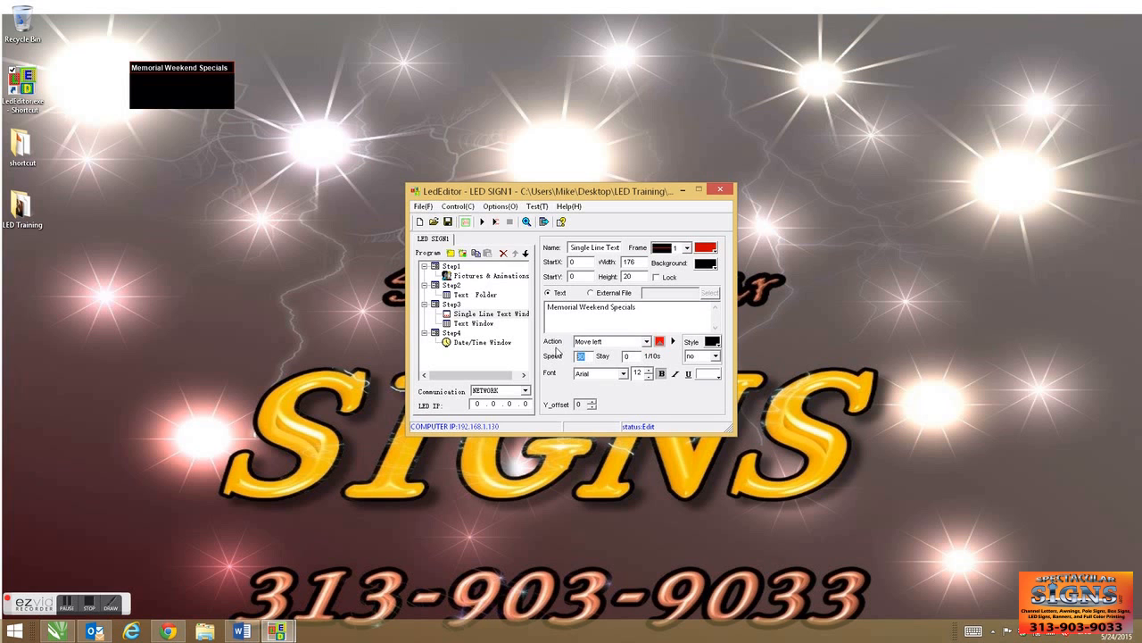
text(10)
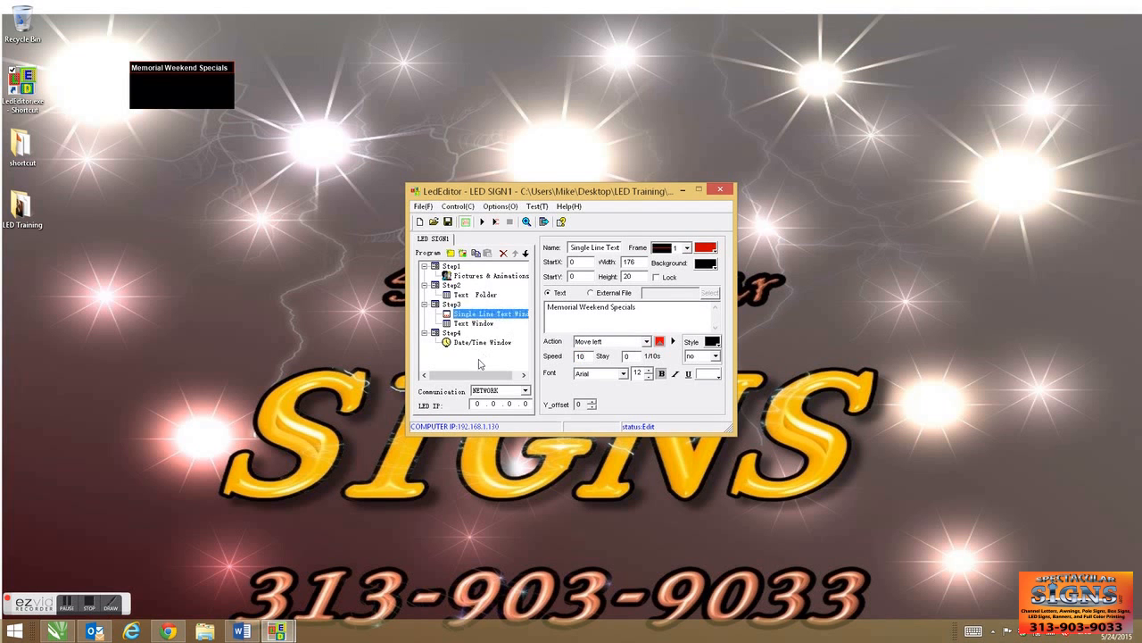